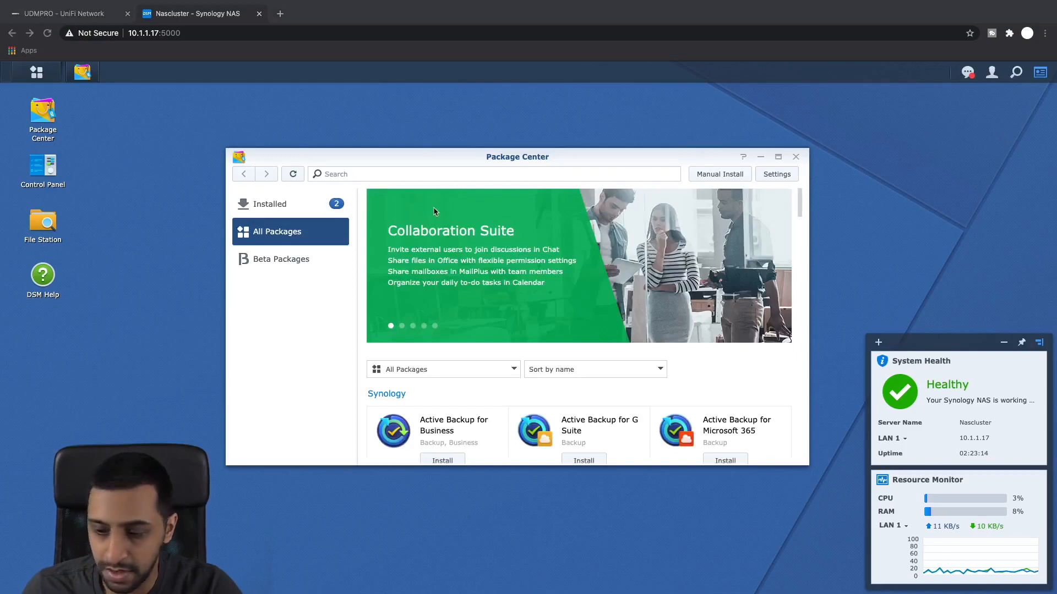
Maximize the Package Center window and install the Active Backup for Business package.
{"action": "left_click", "coordinate": [779, 158]}
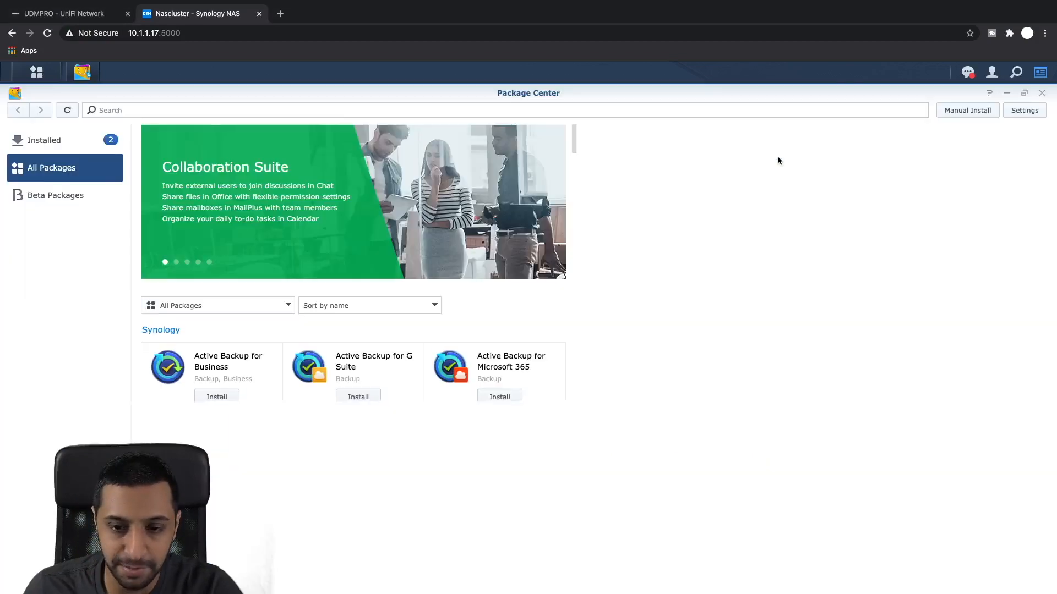
{"action": "scroll", "coordinate": [358, 256], "scroll_direction": "down", "scroll_amount": 2}
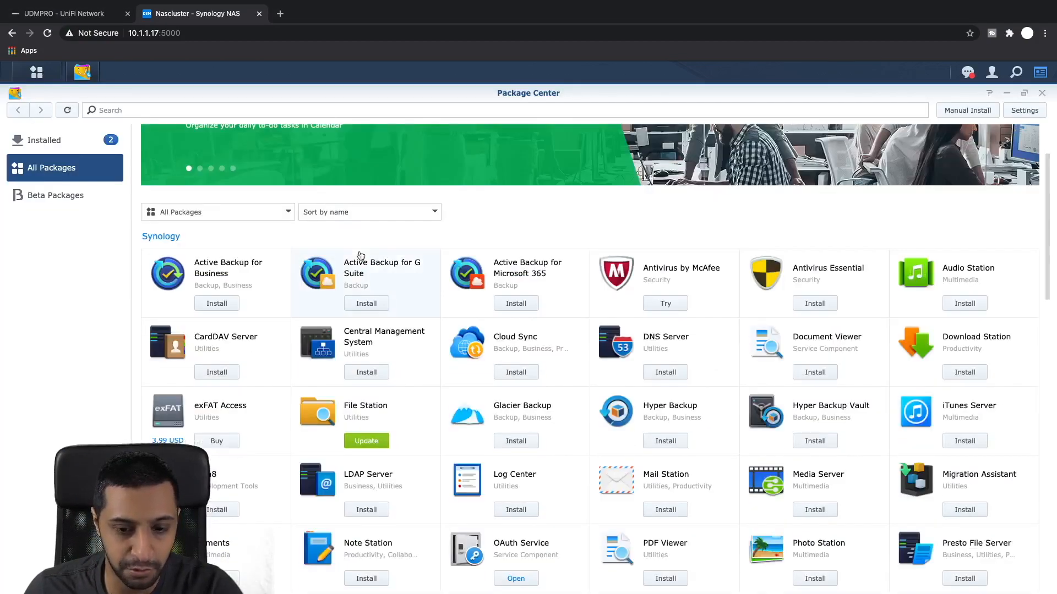
{"action": "scroll", "coordinate": [360, 256], "scroll_direction": "down", "scroll_amount": 2}
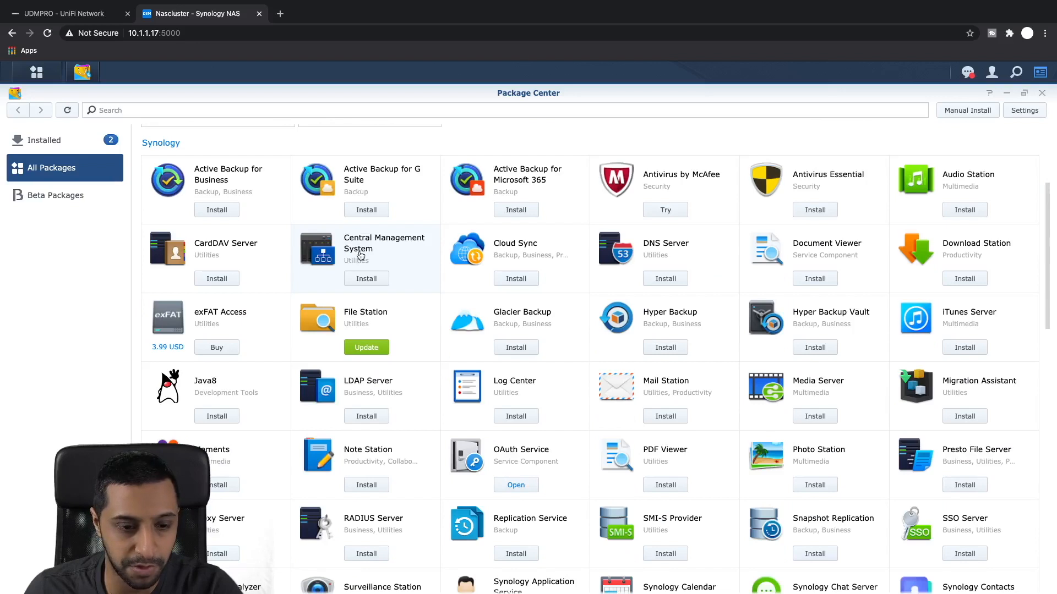
{"action": "left_click", "coordinate": [229, 213]}
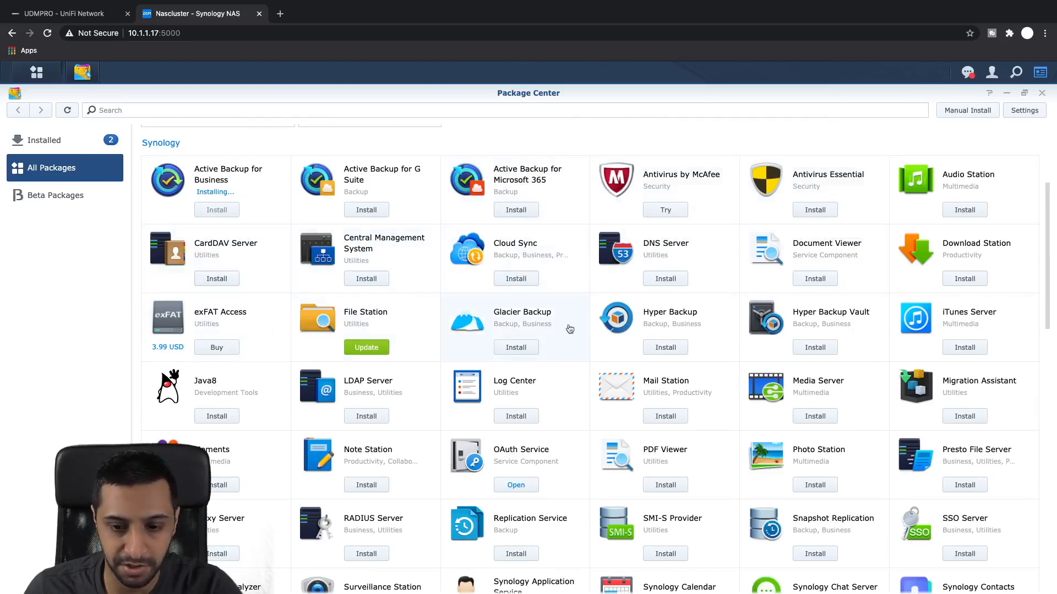
Install the Virtual Machine Manager package, agreeing to install Replication Service along with it.
{"action": "scroll", "coordinate": [738, 417], "scroll_direction": "down", "scroll_amount": 2}
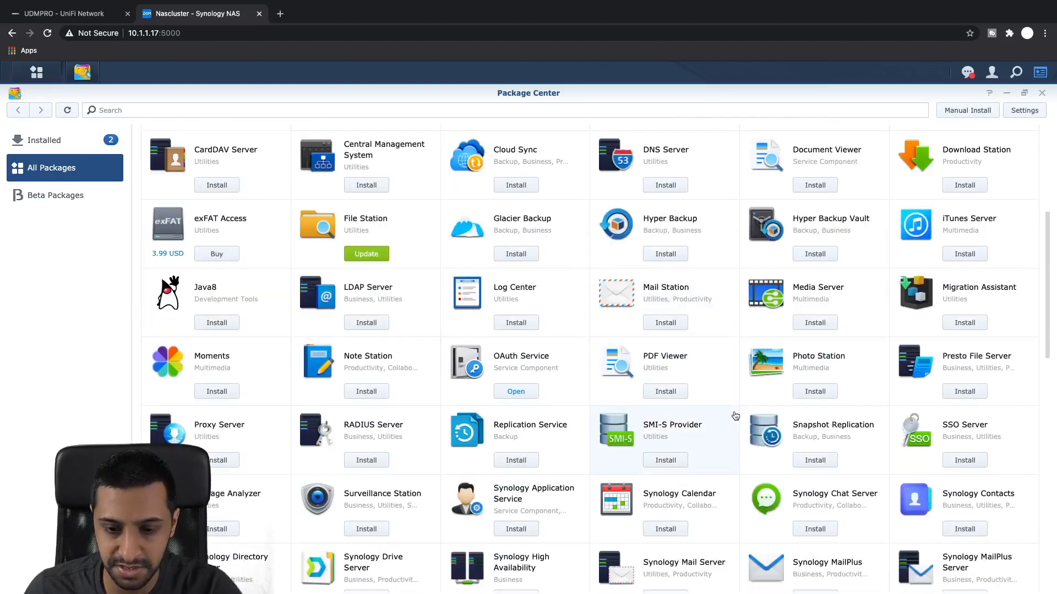
{"action": "scroll", "coordinate": [735, 416], "scroll_direction": "down", "scroll_amount": 2}
{"action": "scroll", "coordinate": [735, 416], "scroll_direction": "down", "scroll_amount": 2}
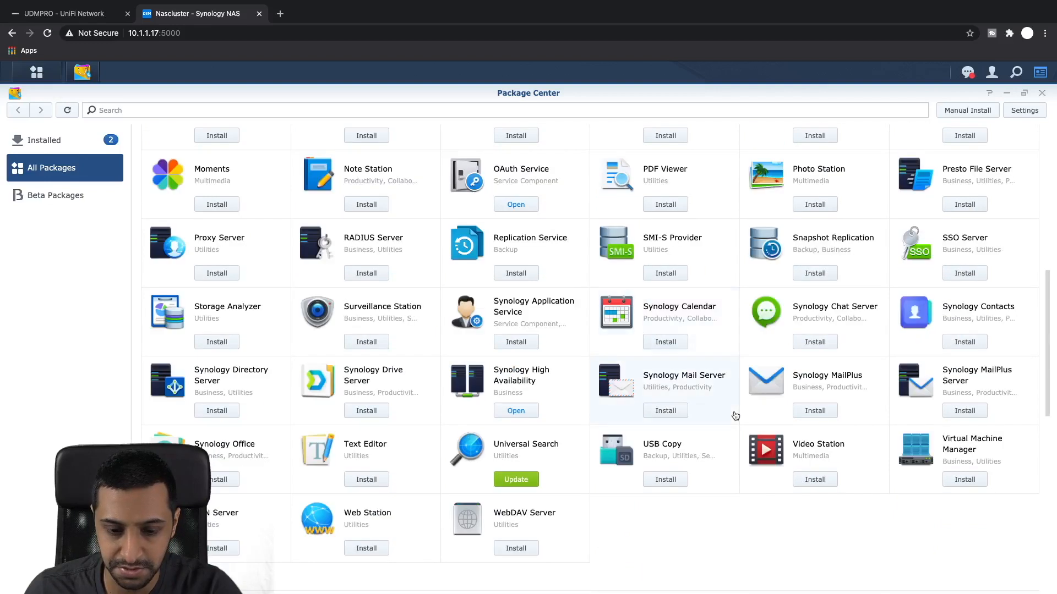
{"action": "scroll", "coordinate": [735, 416], "scroll_direction": "down", "scroll_amount": 6}
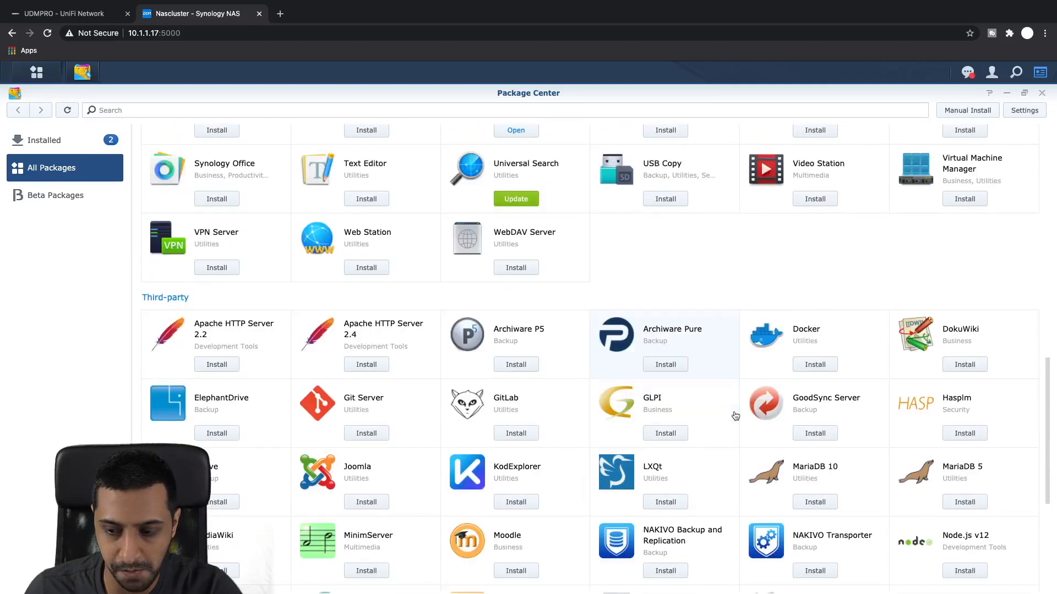
{"action": "scroll", "coordinate": [735, 416], "scroll_direction": "up", "scroll_amount": 2}
{"action": "scroll", "coordinate": [735, 416], "scroll_direction": "up", "scroll_amount": 2}
{"action": "left_click", "coordinate": [965, 386]}
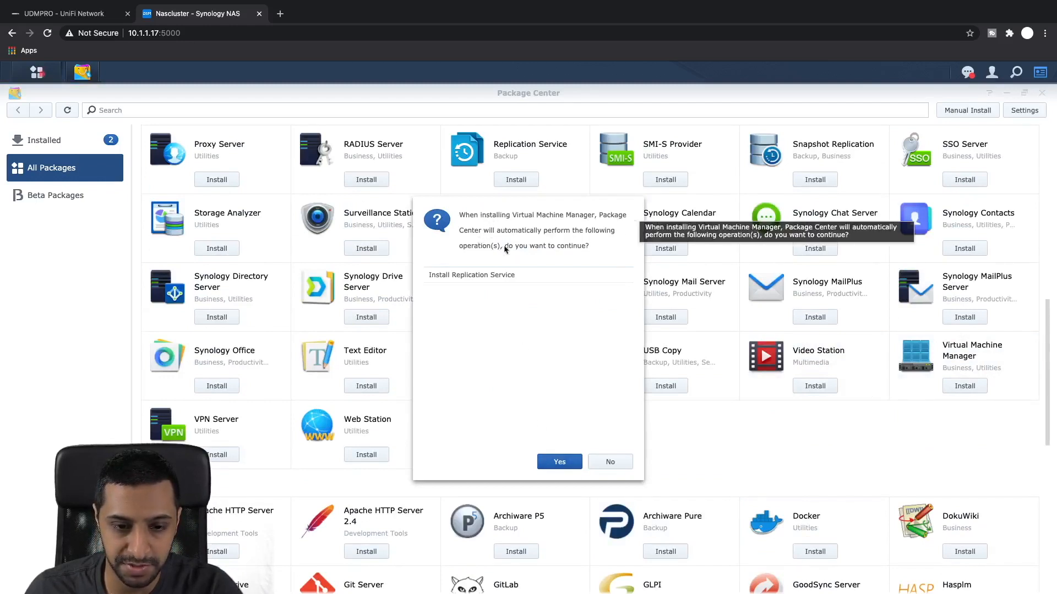
{"action": "left_click", "coordinate": [559, 463]}
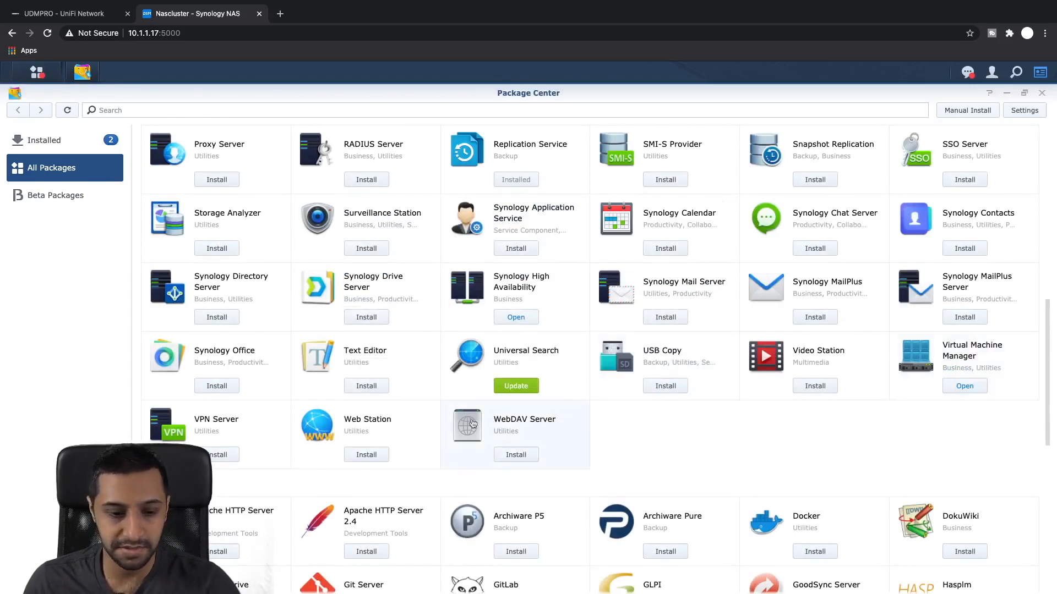
Install the Docker package from the third-party packages.
{"action": "scroll", "coordinate": [519, 463], "scroll_direction": "down", "scroll_amount": 5}
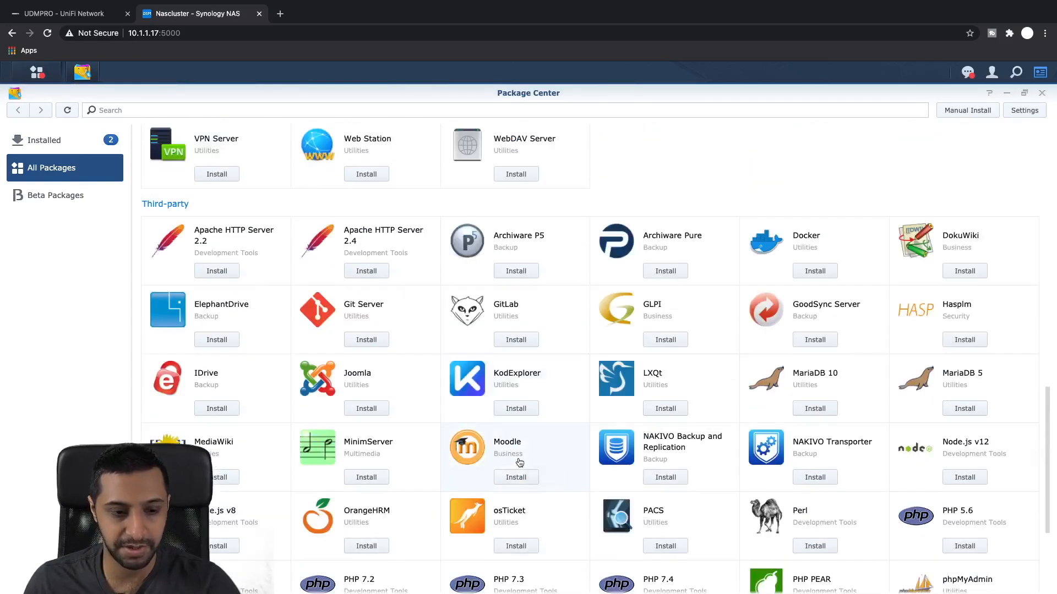
{"action": "left_click", "coordinate": [815, 271]}
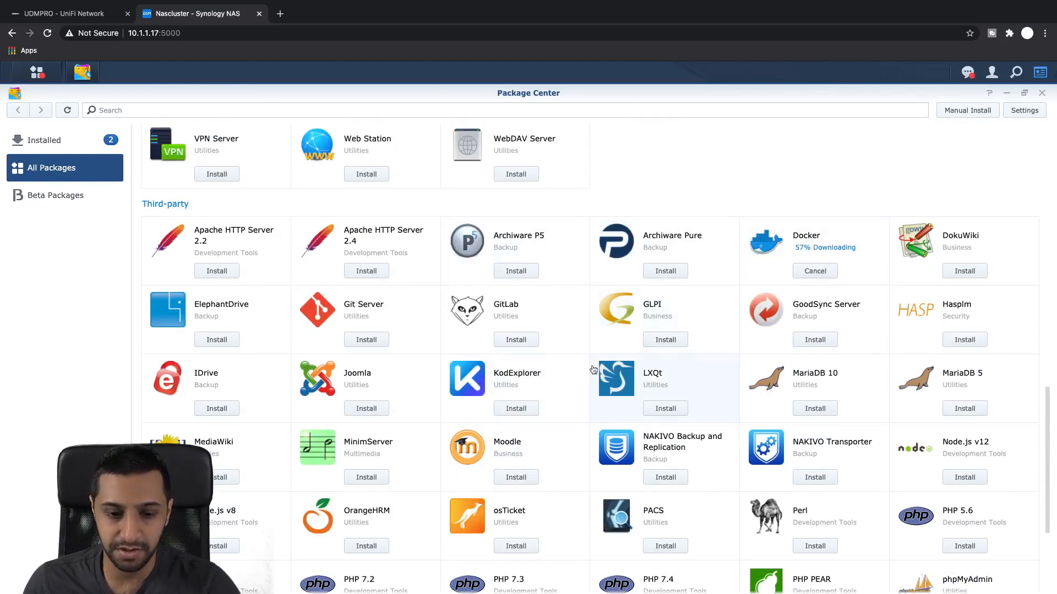
Try to install the third-party Plex Media Server package and dismiss the notification.
{"action": "scroll", "coordinate": [489, 455], "scroll_direction": "down", "scroll_amount": 4}
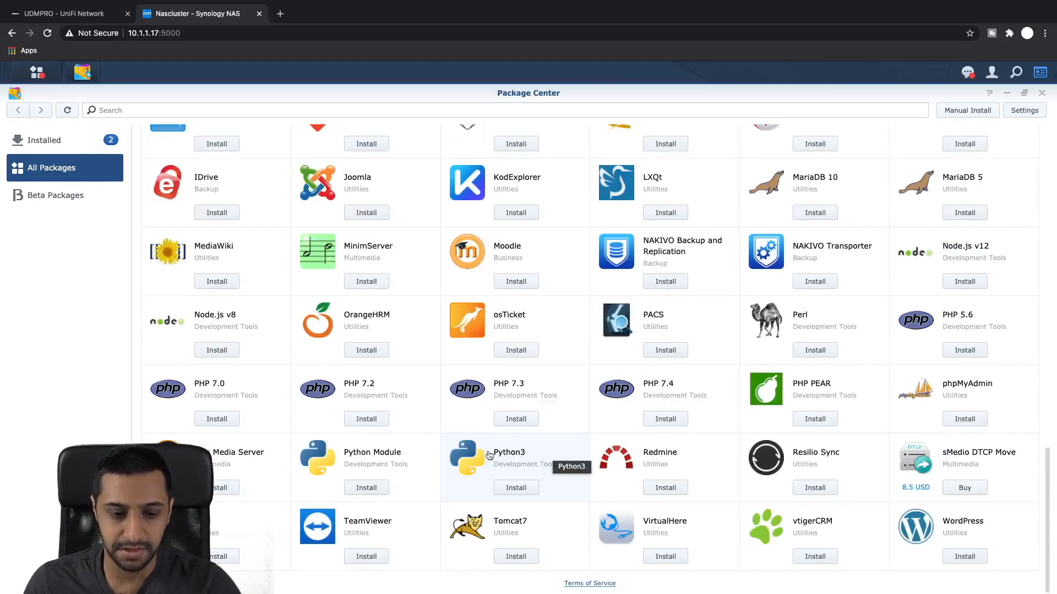
{"action": "left_click", "coordinate": [225, 488]}
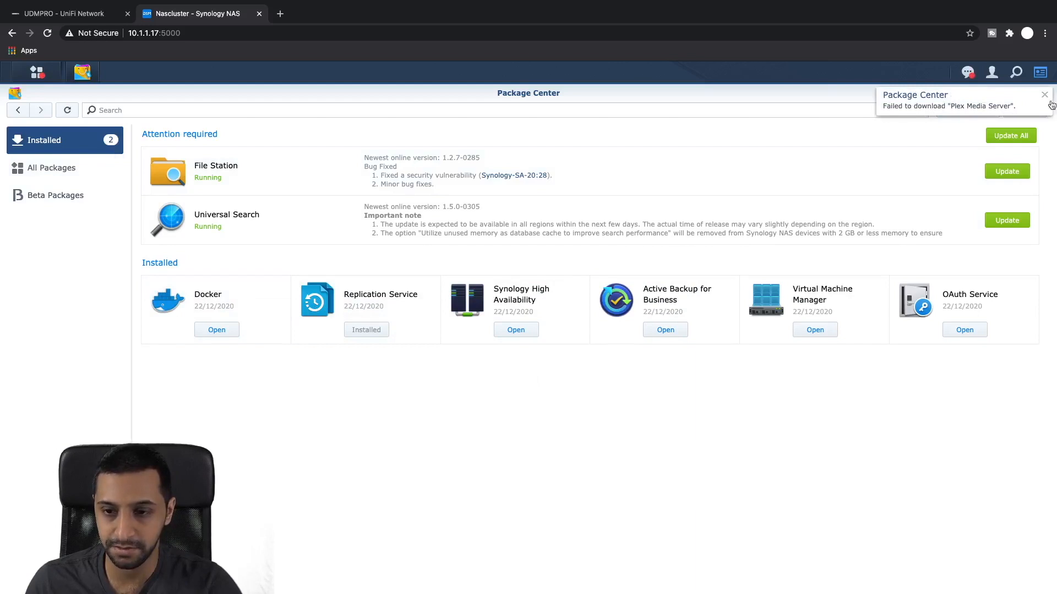
{"action": "left_click", "coordinate": [1044, 95]}
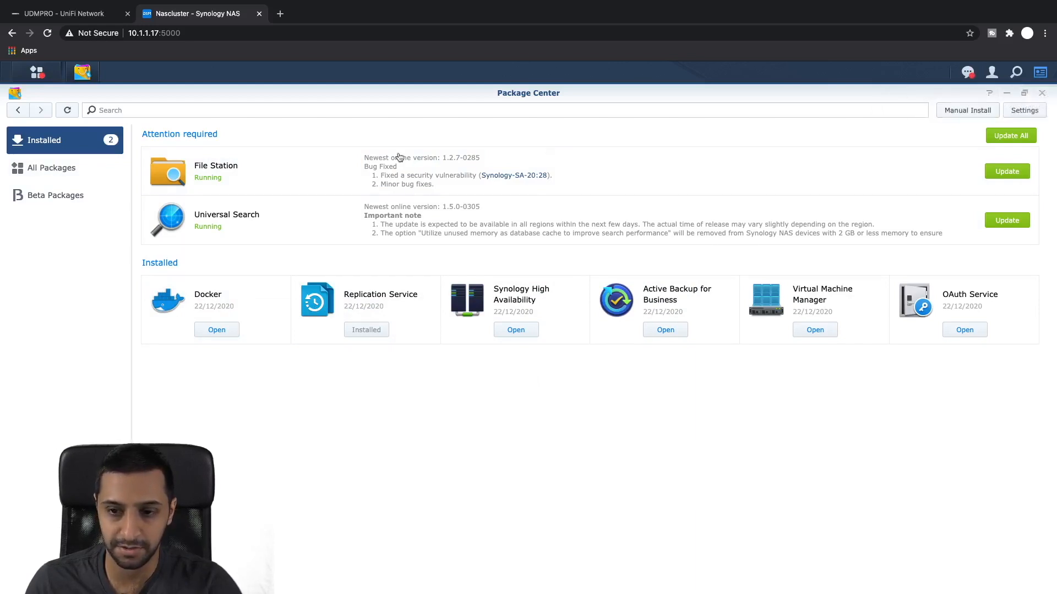
Find Plex Media Server among all packages, open its details page and install it from there.
{"action": "left_click", "coordinate": [33, 168]}
{"action": "scroll", "coordinate": [507, 355], "scroll_direction": "down", "scroll_amount": 15}
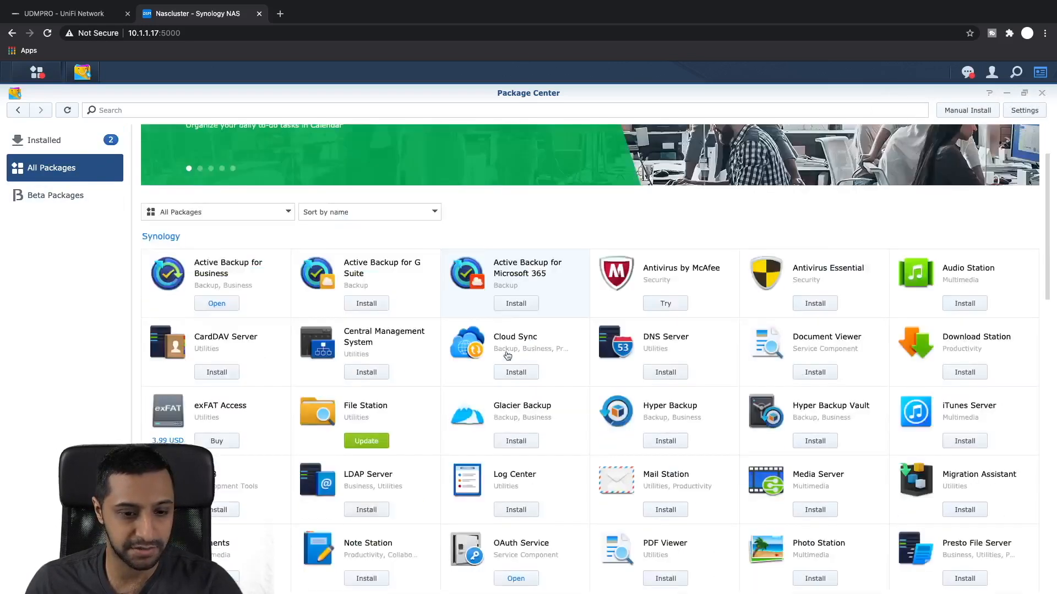
{"action": "left_click", "coordinate": [221, 456]}
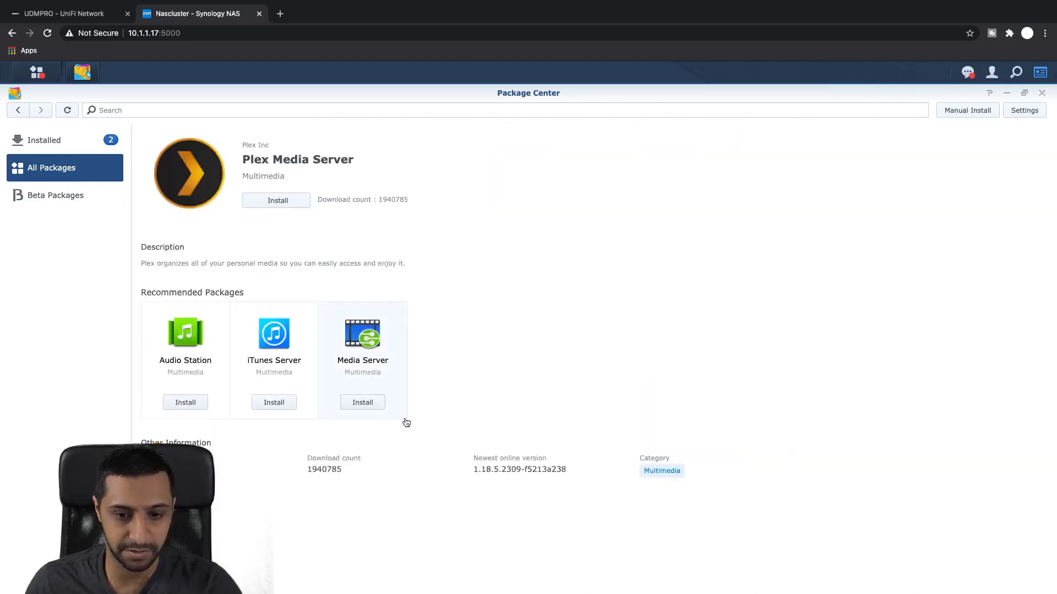
{"action": "left_click", "coordinate": [268, 200]}
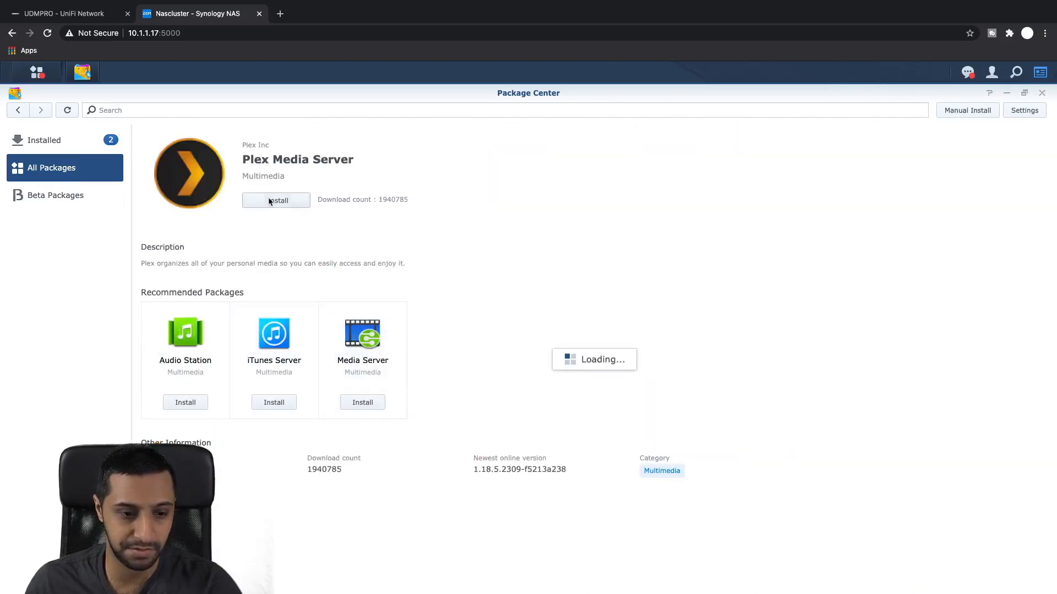
Open Virtual Machine Manager from the installed packages and advance its setup wizard to the host settings check.
{"action": "left_click", "coordinate": [44, 142]}
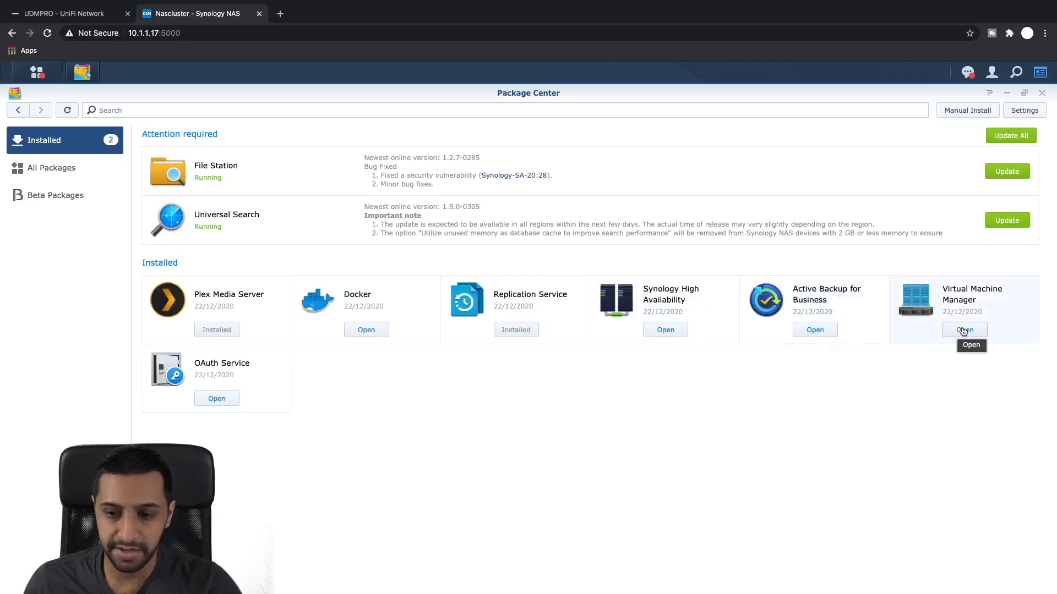
{"action": "left_click", "coordinate": [964, 330]}
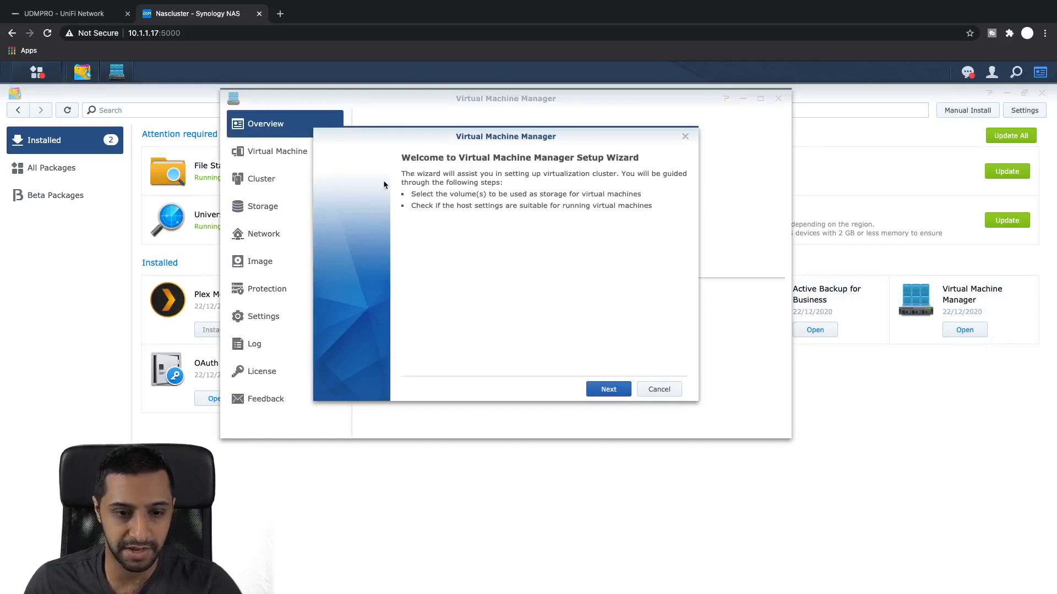
{"action": "left_click_drag", "start_coordinate": [481, 142], "coordinate": [501, 141]}
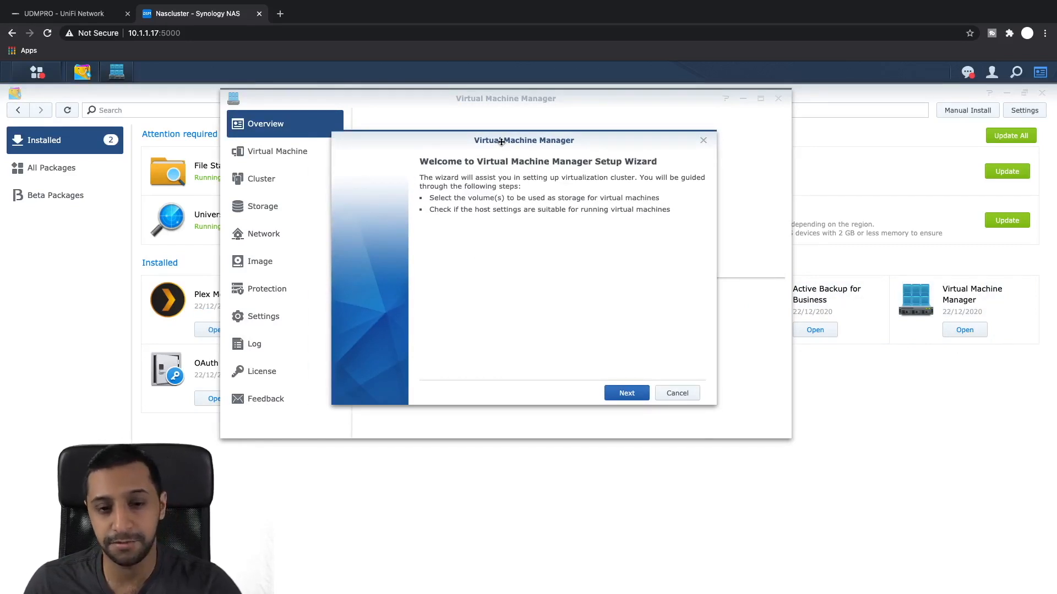
{"action": "left_click", "coordinate": [619, 391]}
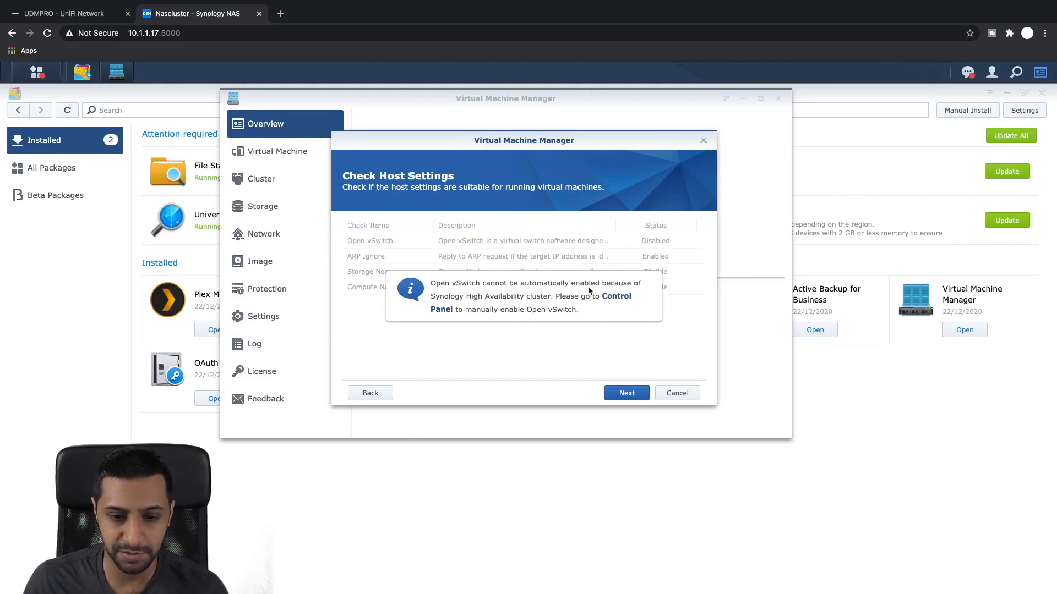
Go to the Control Panel network interface settings, enable Open vSwitch and accept the restart of the Nascluster cluster.
{"action": "left_click", "coordinate": [615, 298]}
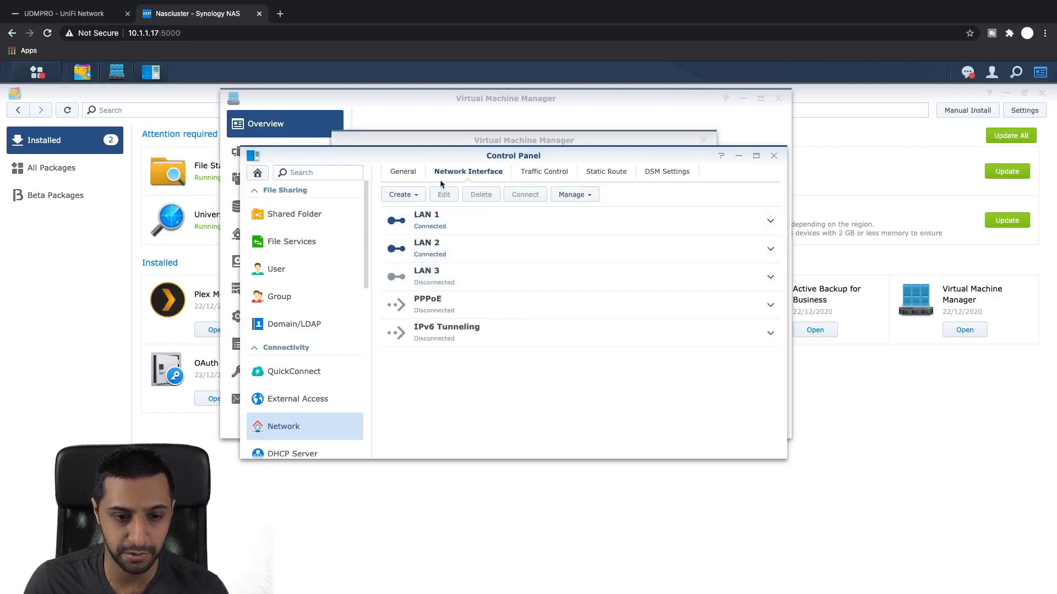
{"action": "left_click", "coordinate": [770, 220]}
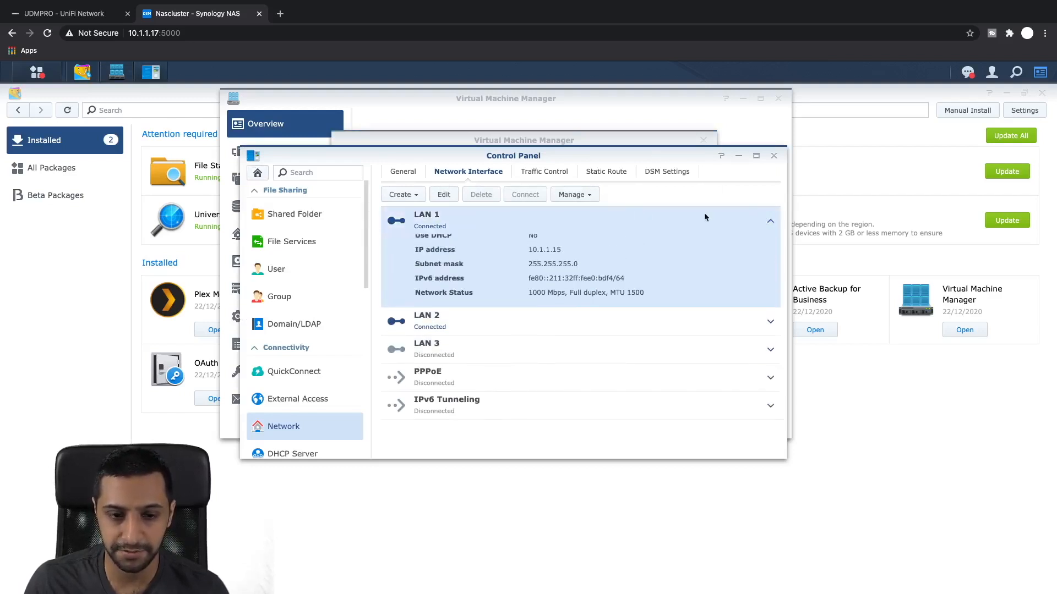
{"action": "left_click", "coordinate": [586, 199]}
{"action": "left_click", "coordinate": [589, 228]}
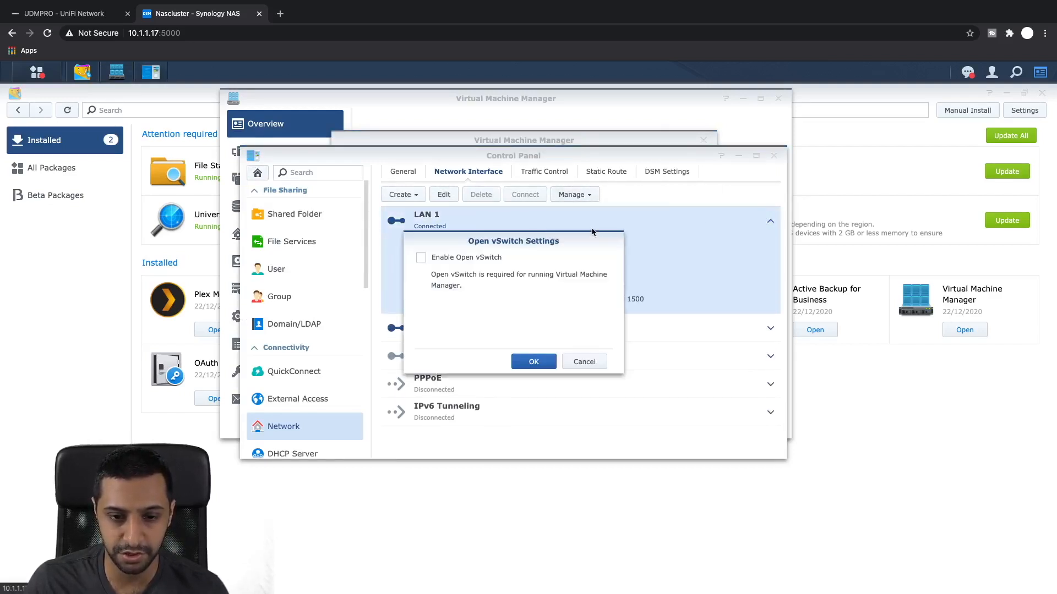
{"action": "left_click", "coordinate": [463, 259]}
{"action": "left_click", "coordinate": [533, 362]}
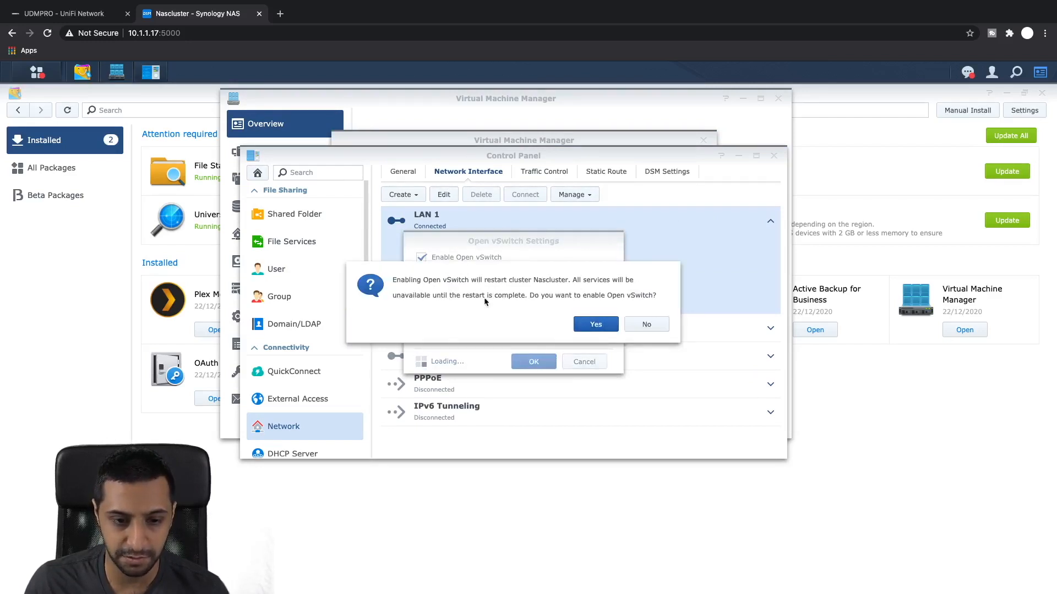
{"action": "left_click", "coordinate": [633, 324]}
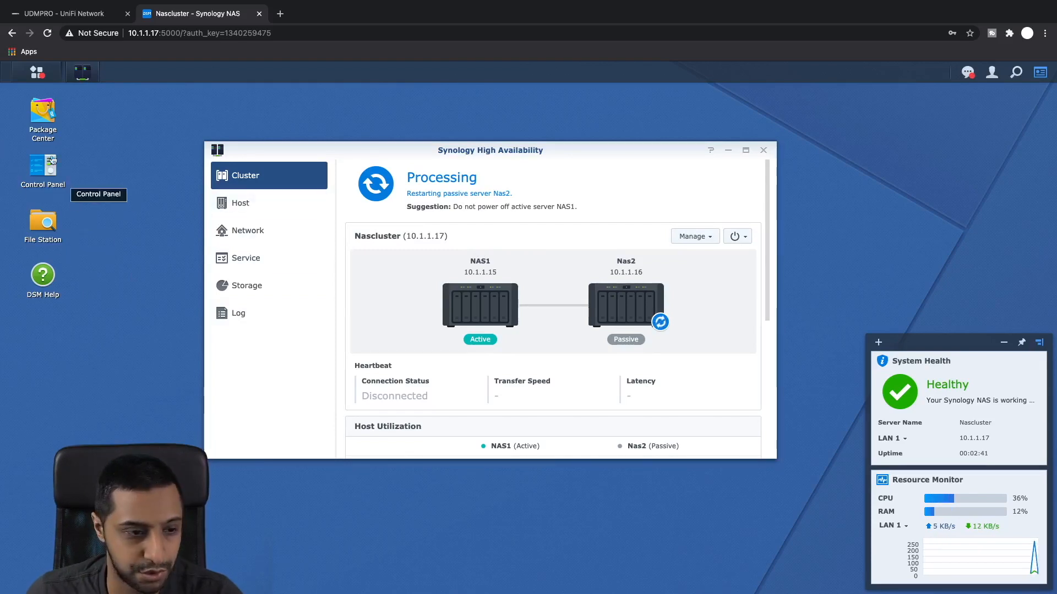
Reopen Package Center in a maximized window and launch Virtual Machine Manager from the installed packages.
{"action": "left_click", "coordinate": [43, 118]}
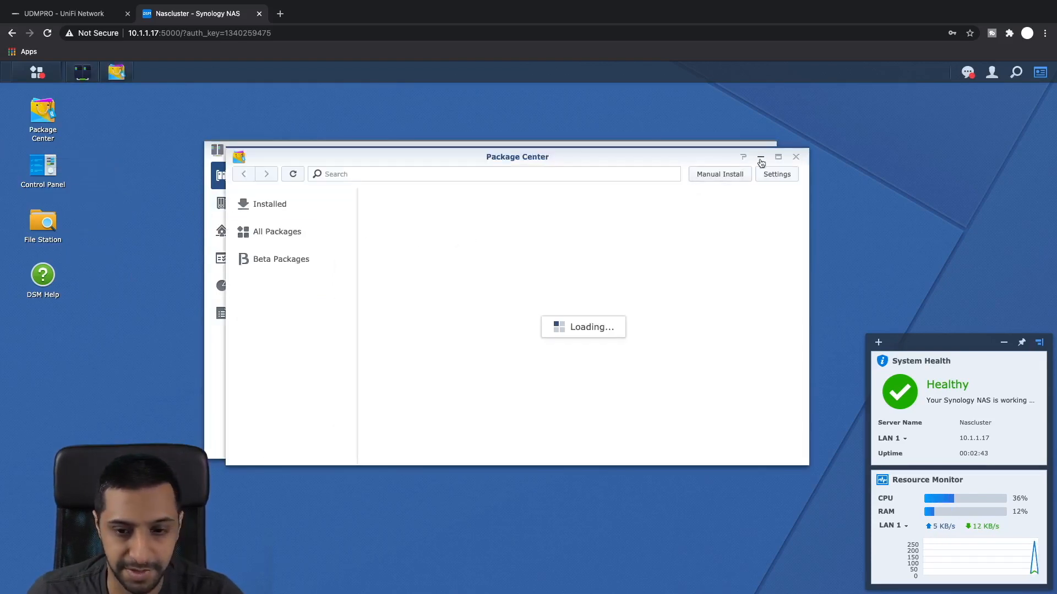
{"action": "left_click", "coordinate": [778, 157]}
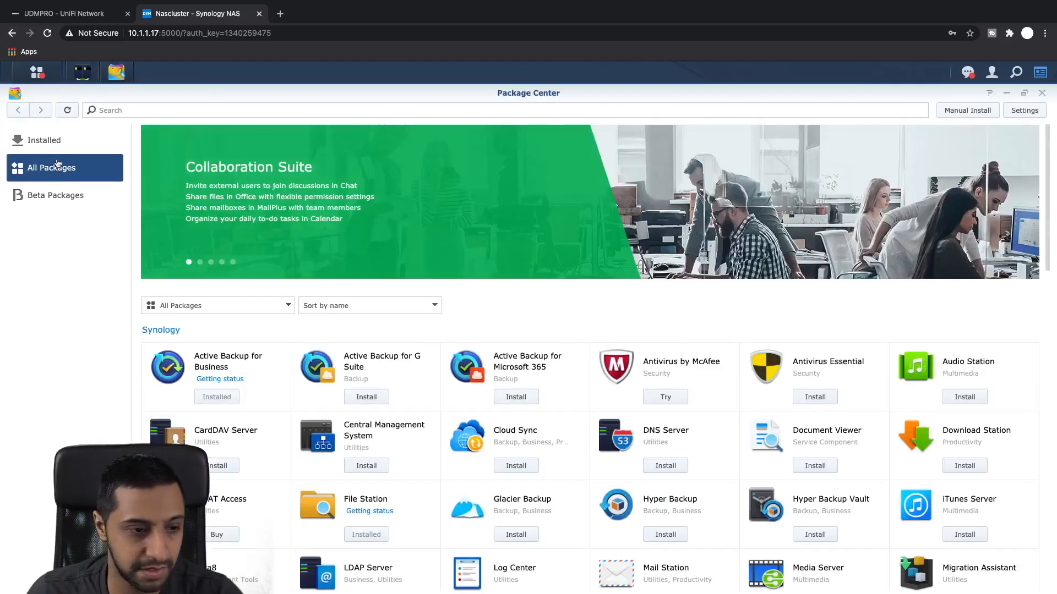
{"action": "left_click", "coordinate": [55, 141]}
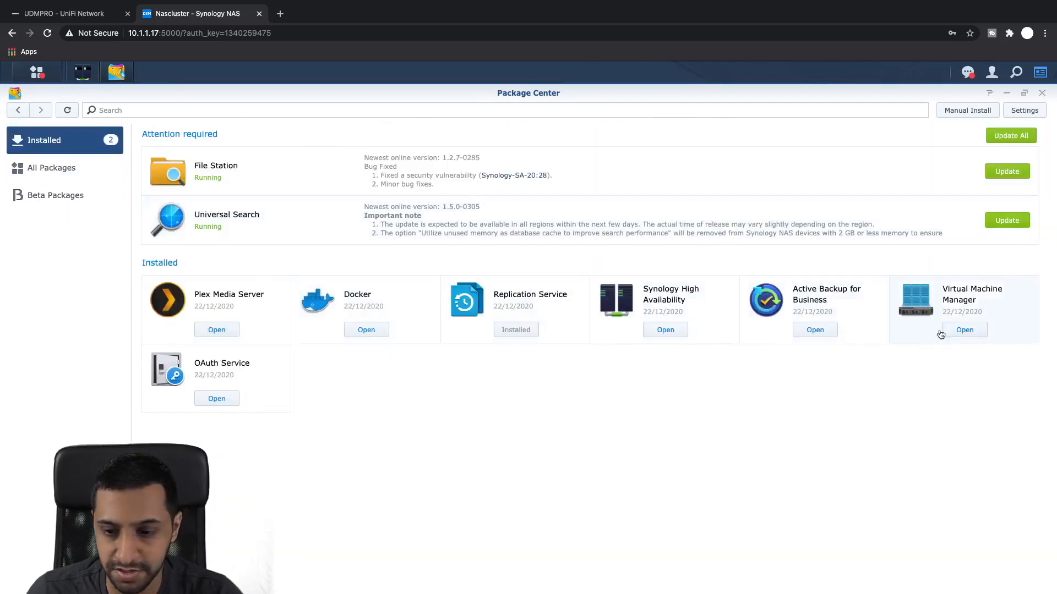
{"action": "left_click", "coordinate": [965, 331]}
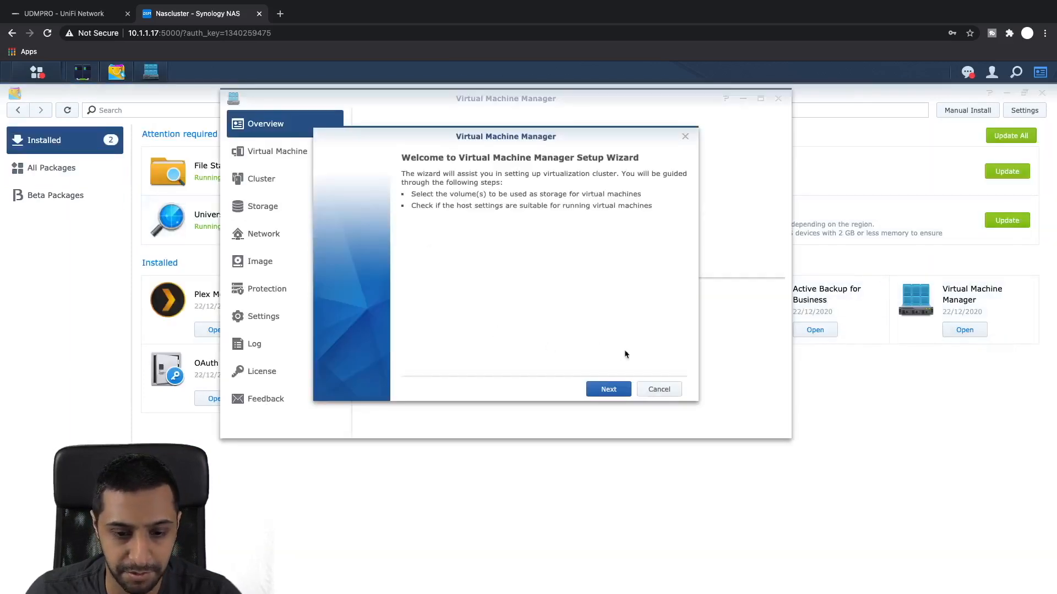
Complete the Virtual Machine Manager setup wizard, passing the host settings check and selecting Volume 1 as virtual machine storage.
{"action": "left_click", "coordinate": [608, 388]}
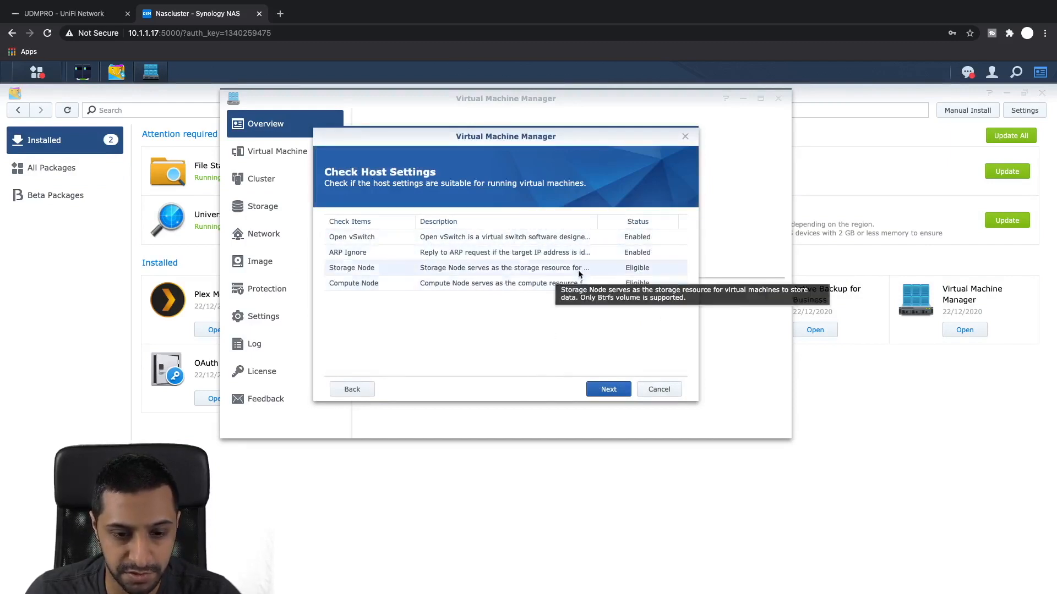
{"action": "left_click", "coordinate": [615, 391]}
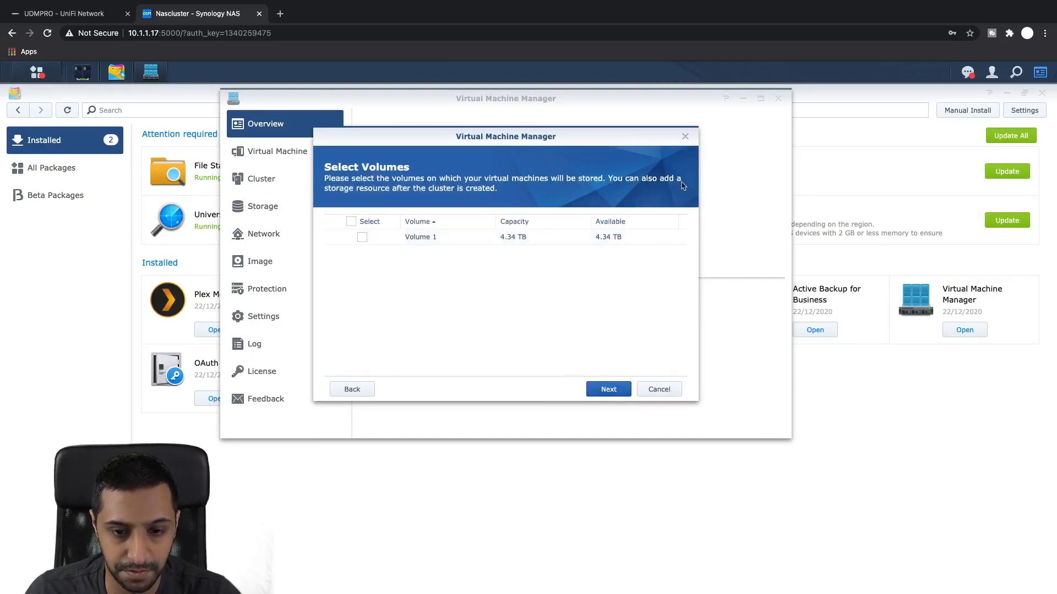
{"action": "left_click", "coordinate": [362, 237]}
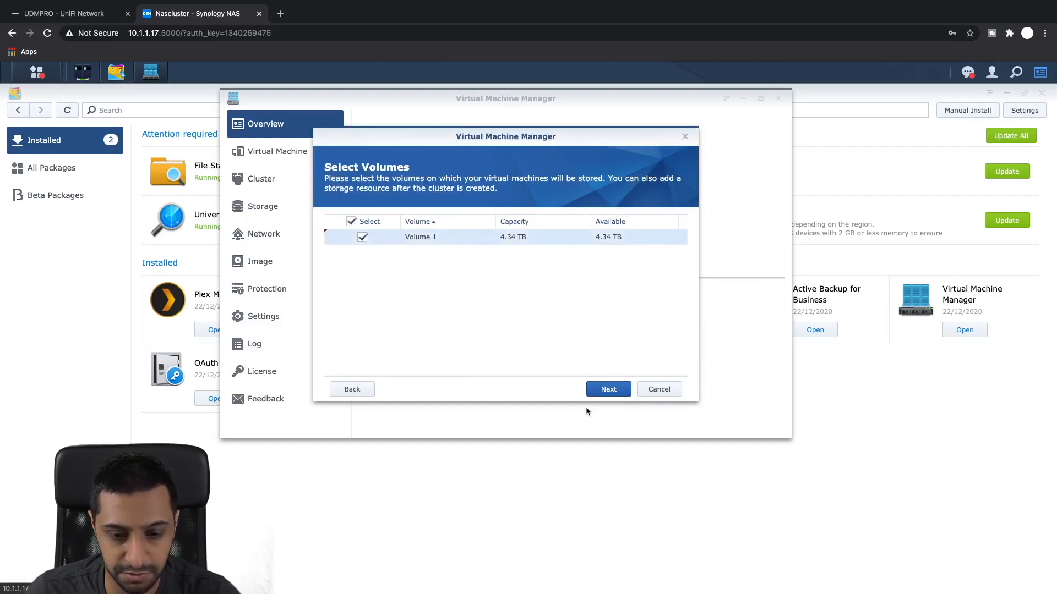
{"action": "left_click", "coordinate": [608, 390]}
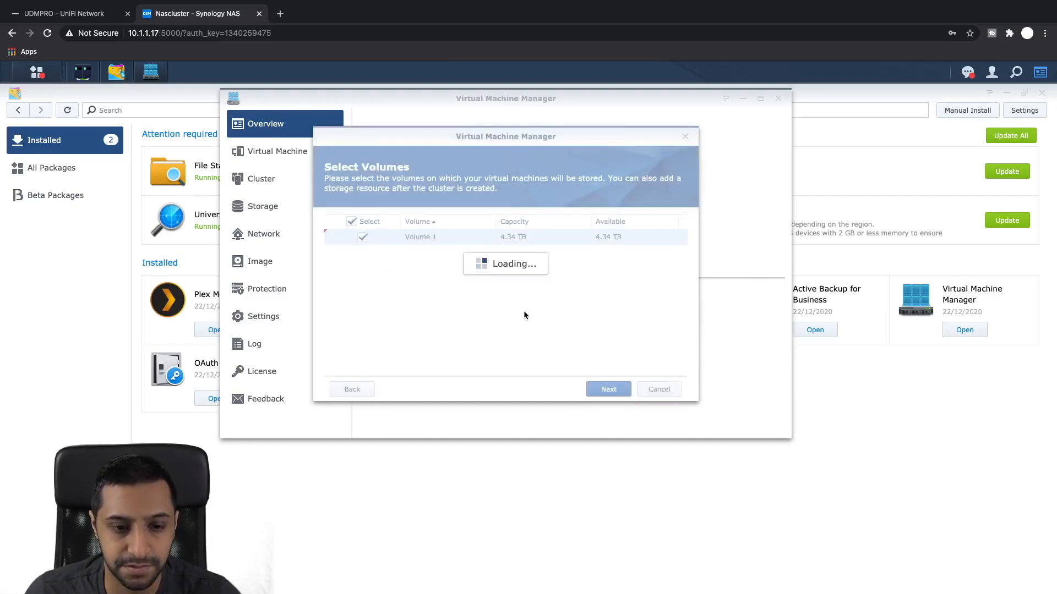
{"action": "left_click", "coordinate": [659, 389]}
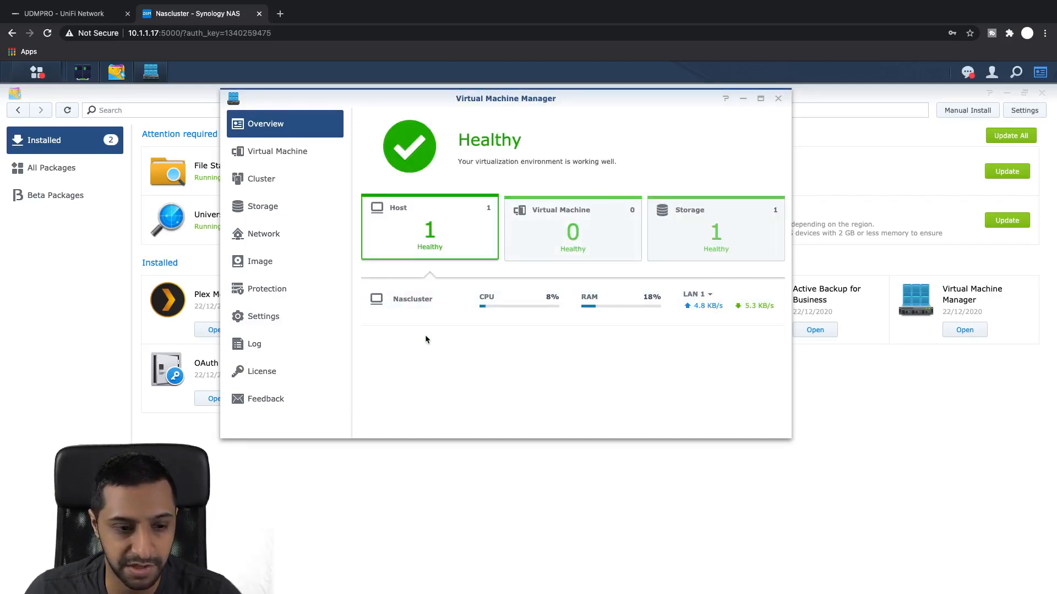
Start creating a Linux virtual machine and store it on Nascluster - VM Storage 1.
{"action": "left_click", "coordinate": [325, 157]}
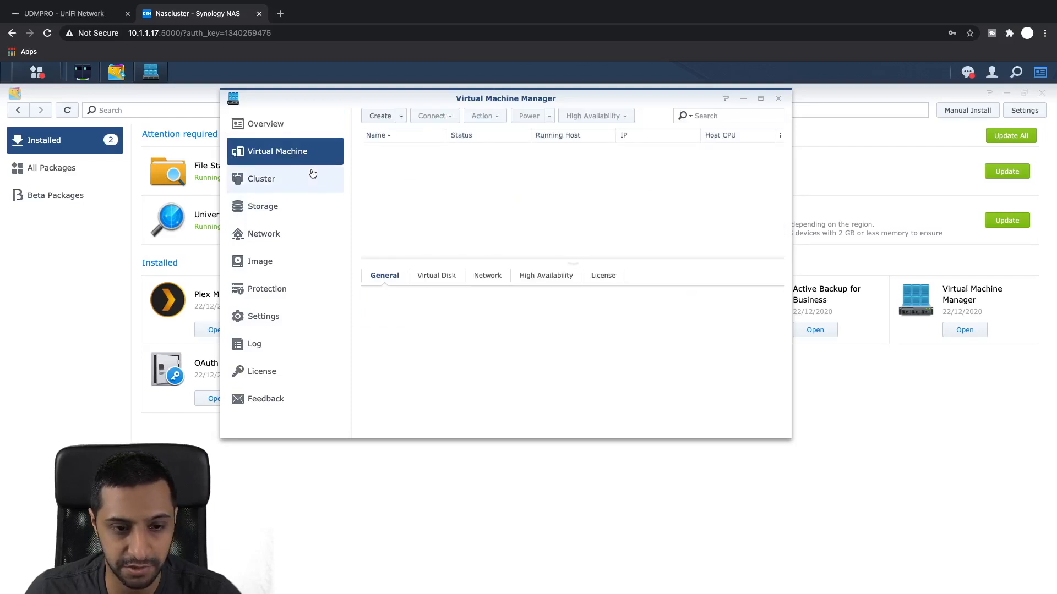
{"action": "left_click", "coordinate": [380, 116]}
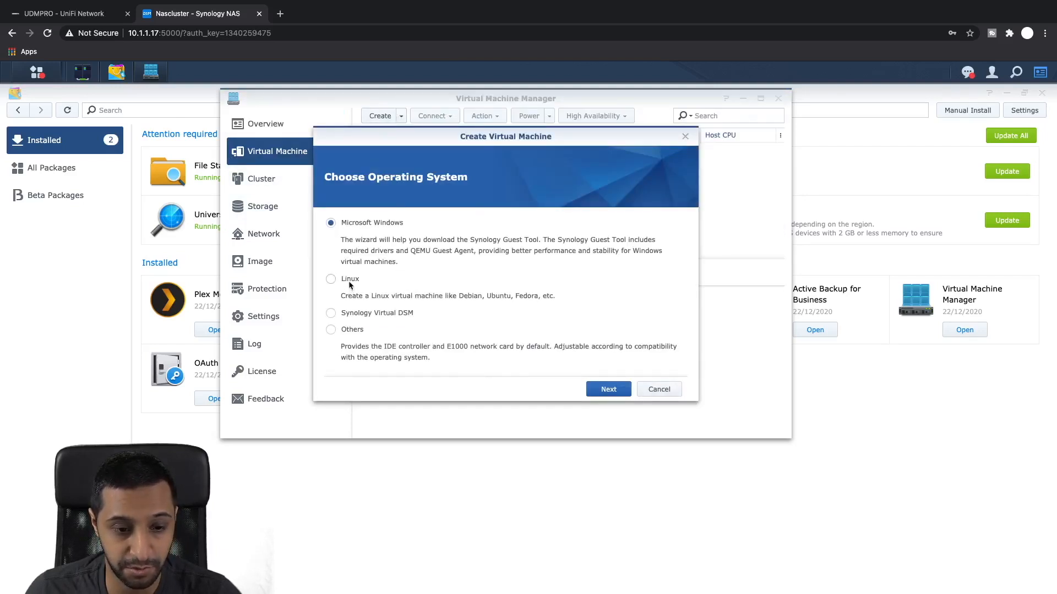
{"action": "left_click", "coordinate": [609, 389]}
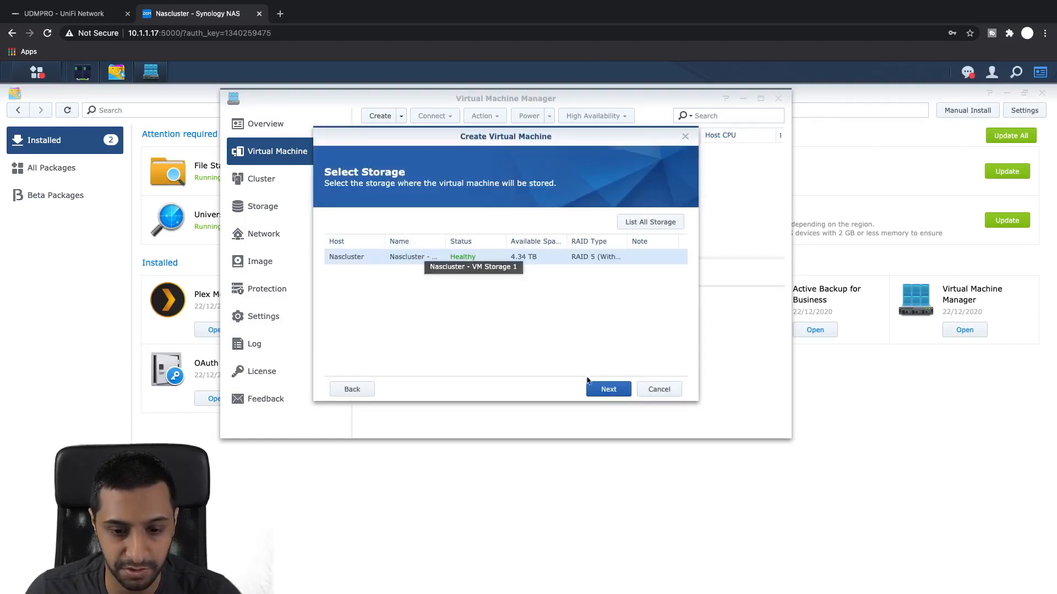
{"action": "left_click", "coordinate": [607, 389]}
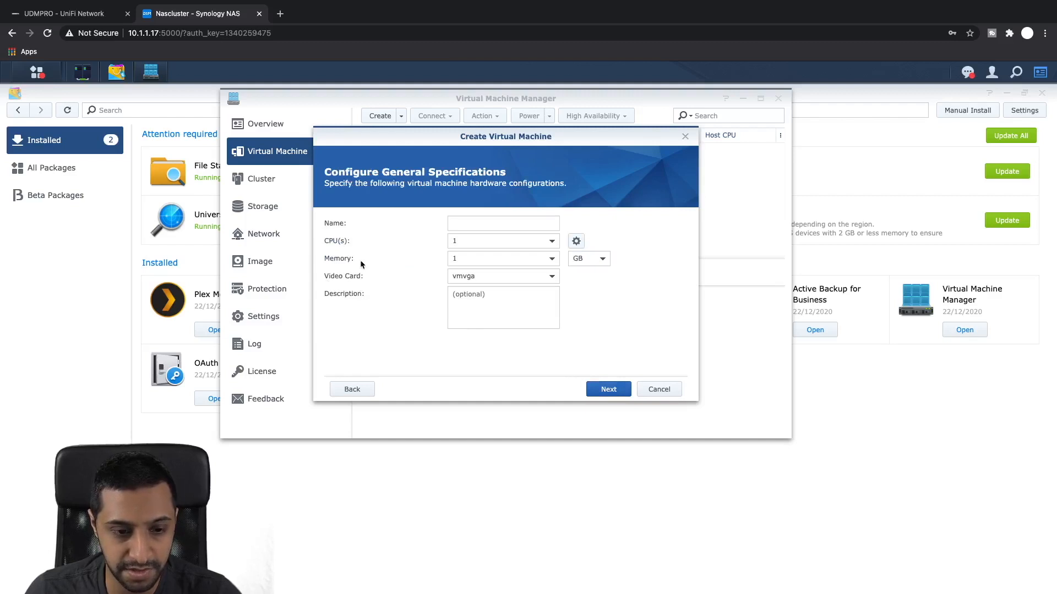
Name the virtual machine LinuxVM1, give it 4 GB of memory and keep the vmvga video card.
{"action": "left_click", "coordinate": [469, 219]}
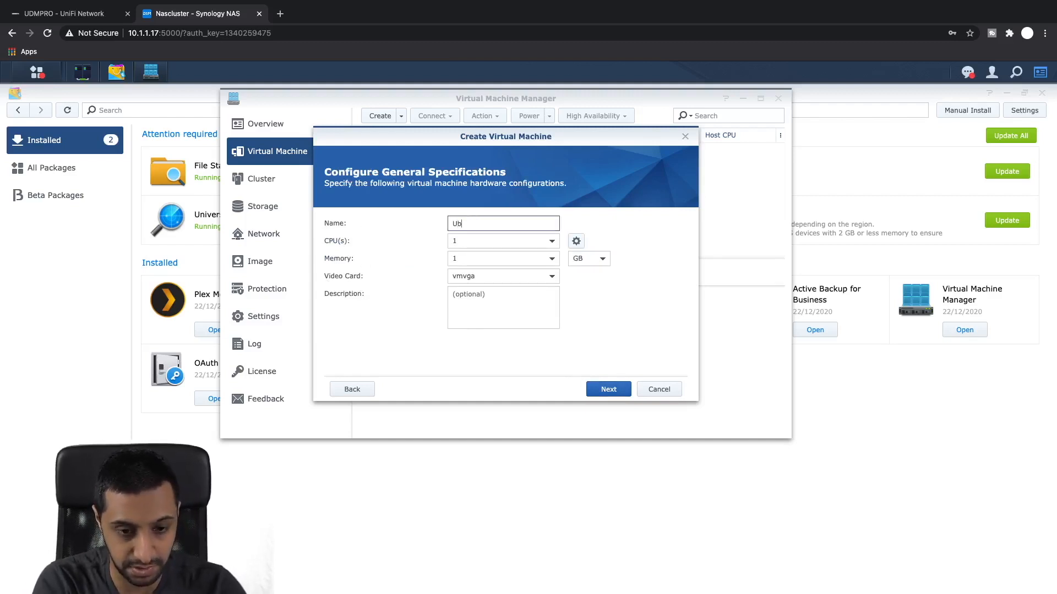
{"action": "type", "text": "LinuxVM1"}
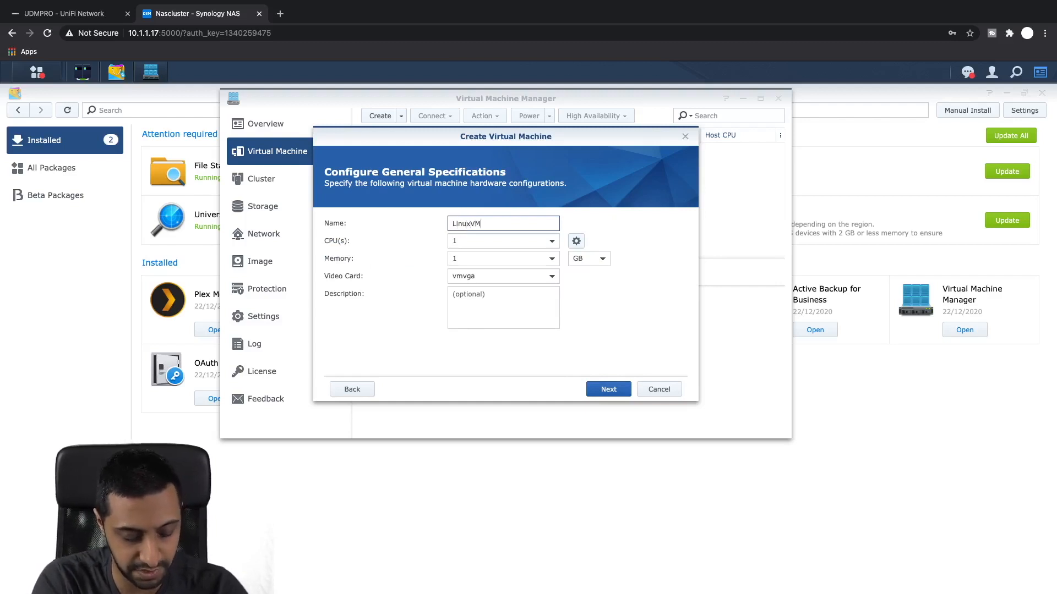
{"action": "left_click", "coordinate": [483, 258]}
{"action": "left_click", "coordinate": [551, 258]}
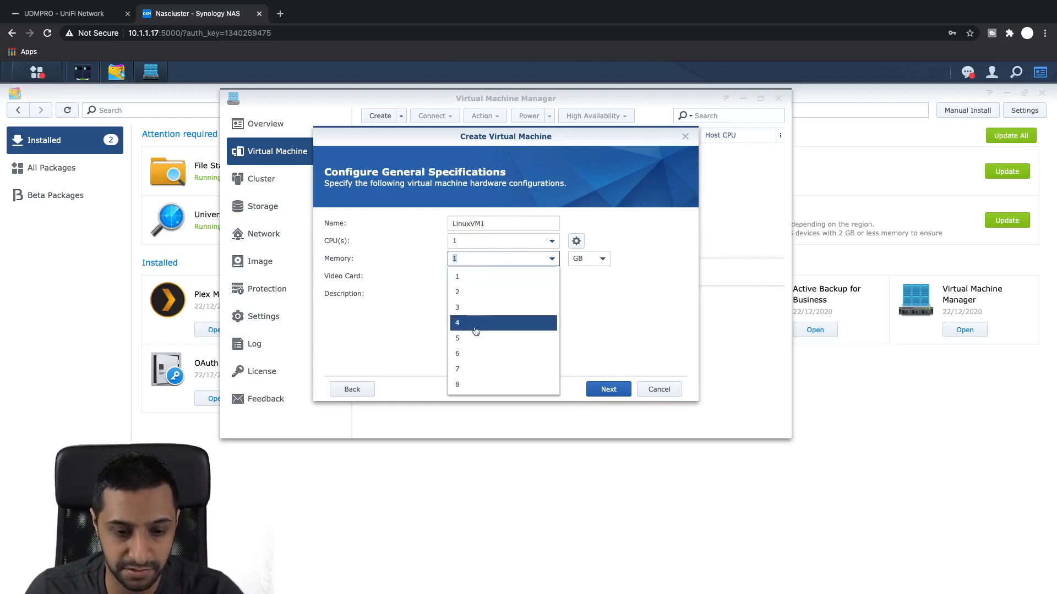
{"action": "left_click", "coordinate": [476, 324]}
{"action": "left_click", "coordinate": [510, 277]}
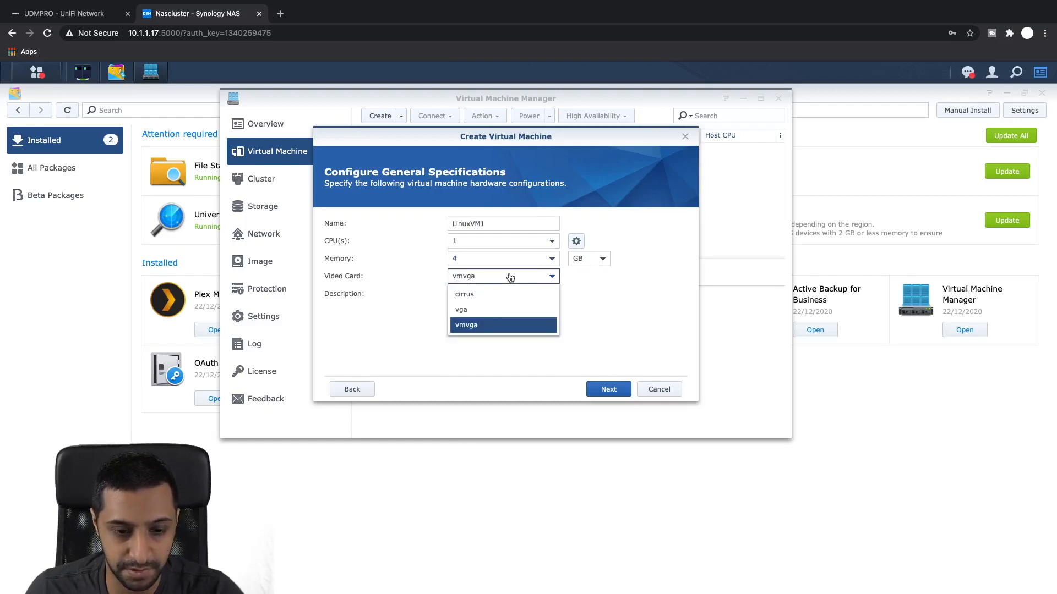
{"action": "left_click", "coordinate": [510, 276]}
{"action": "left_click", "coordinate": [506, 310]}
{"action": "left_click", "coordinate": [610, 389]}
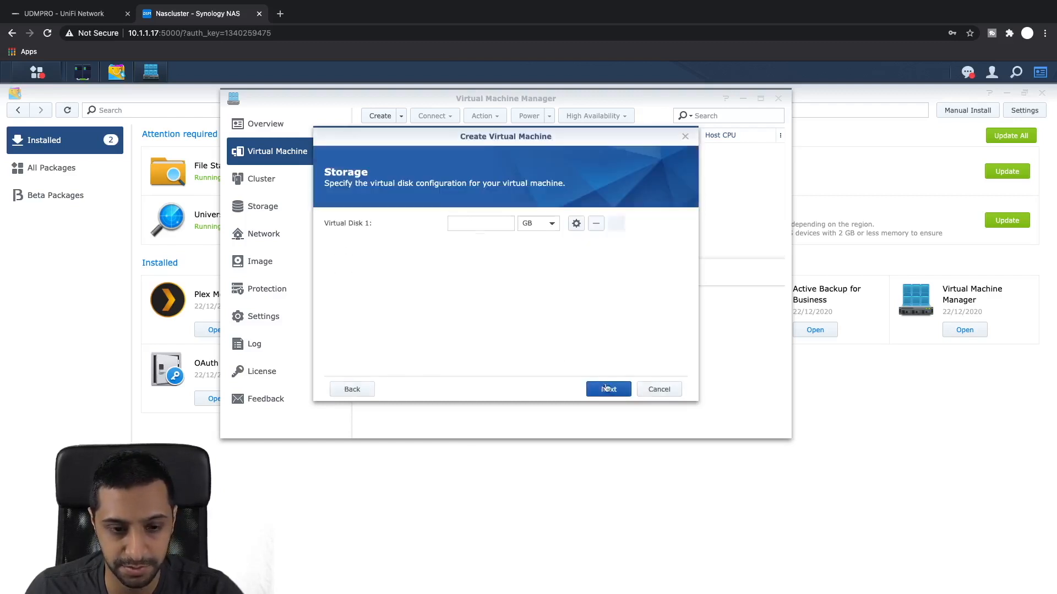
Set virtual disk 1 to 50 GB and connect the virtual machine to the Default VM Network.
{"action": "left_click", "coordinate": [486, 220]}
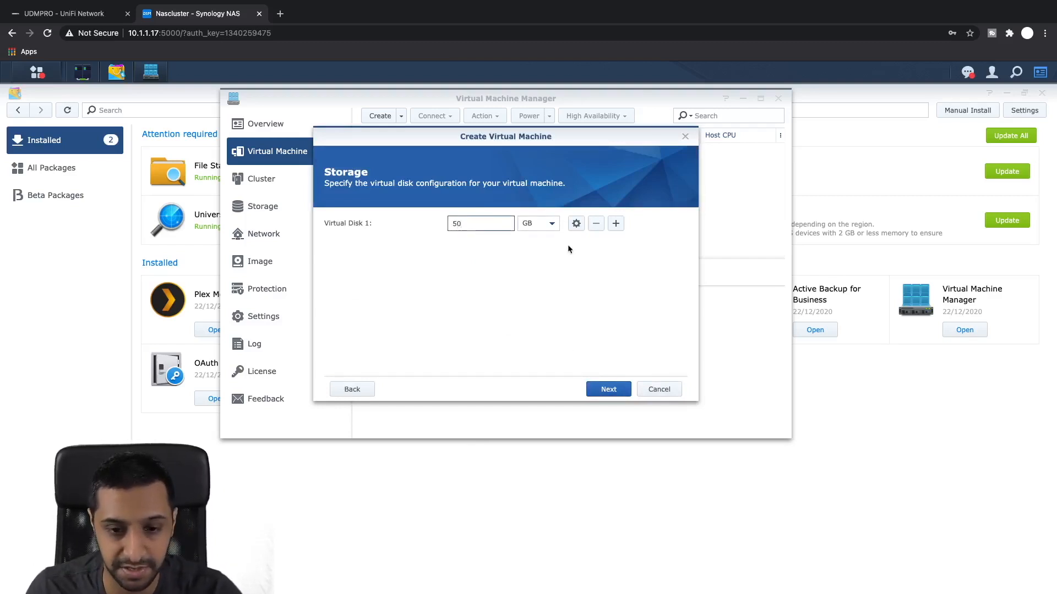
{"action": "left_click", "coordinate": [576, 223]}
{"action": "left_click", "coordinate": [549, 457]}
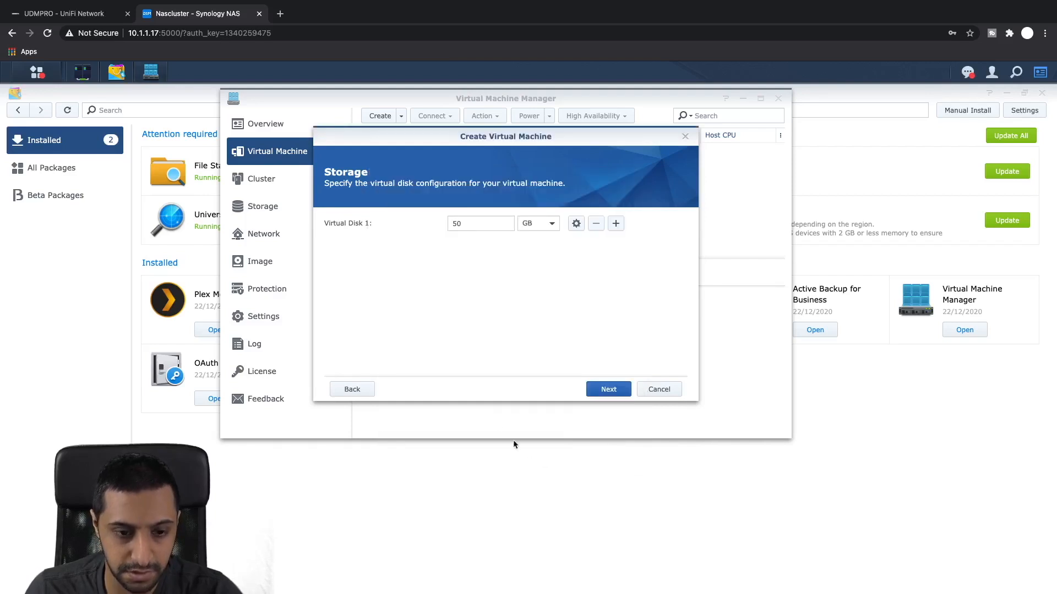
{"action": "left_click", "coordinate": [605, 395]}
{"action": "left_click", "coordinate": [549, 232]}
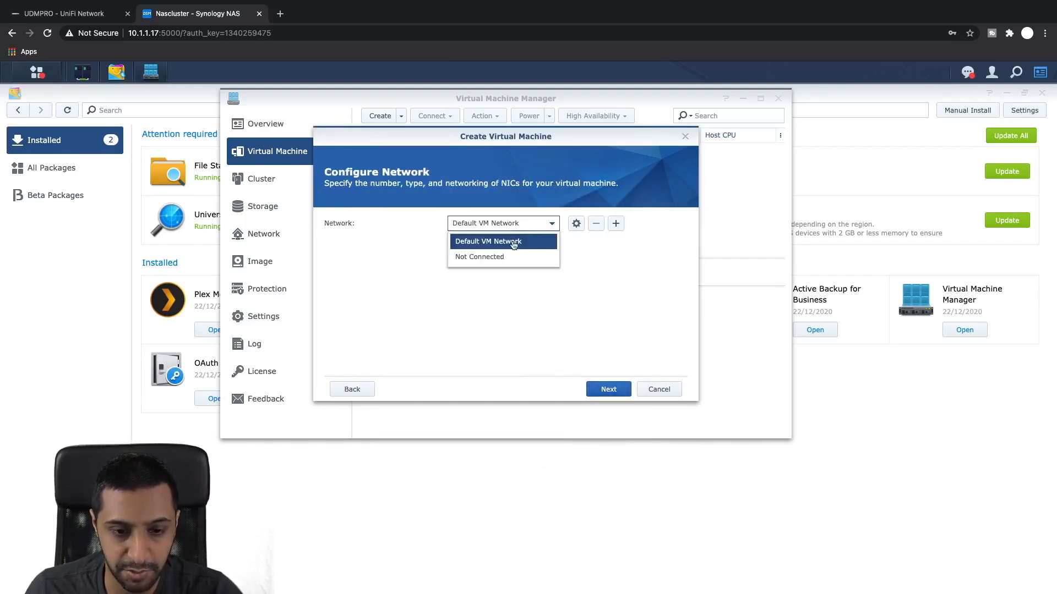
{"action": "left_click", "coordinate": [513, 243]}
{"action": "left_click", "coordinate": [605, 389]}
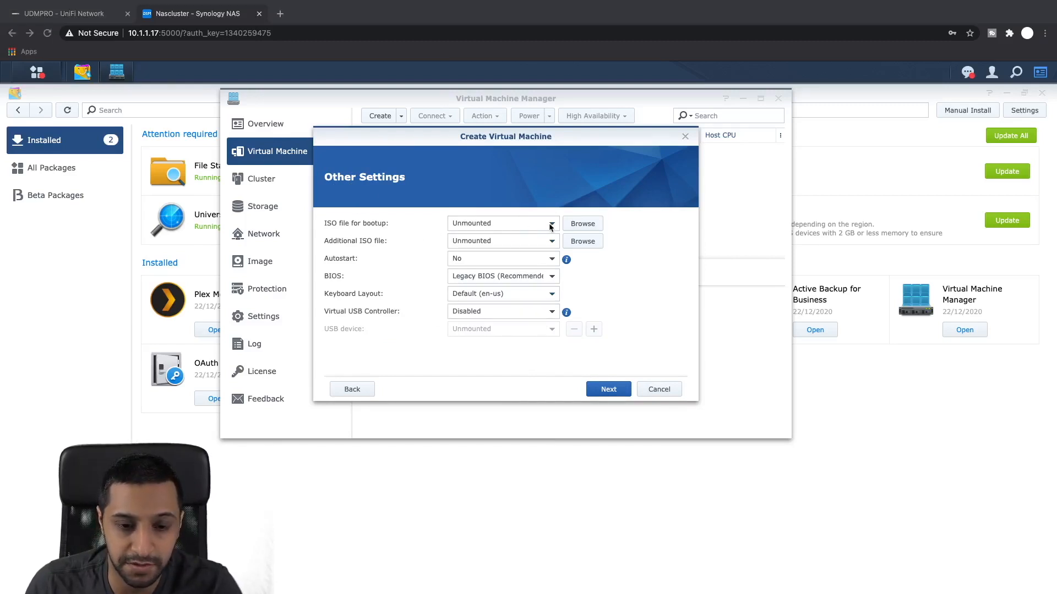
Assign the ubuntu-20.04.1 desktop image from the ISOs shared folder as the bootup ISO file.
{"action": "left_click", "coordinate": [579, 224]}
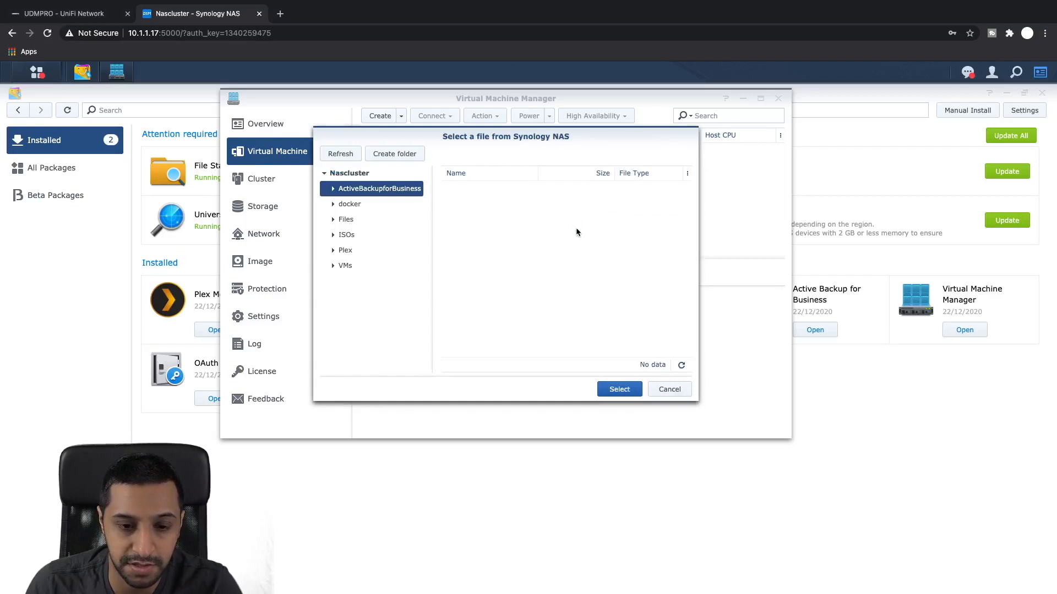
{"action": "left_click", "coordinate": [333, 236]}
{"action": "left_click", "coordinate": [337, 237]}
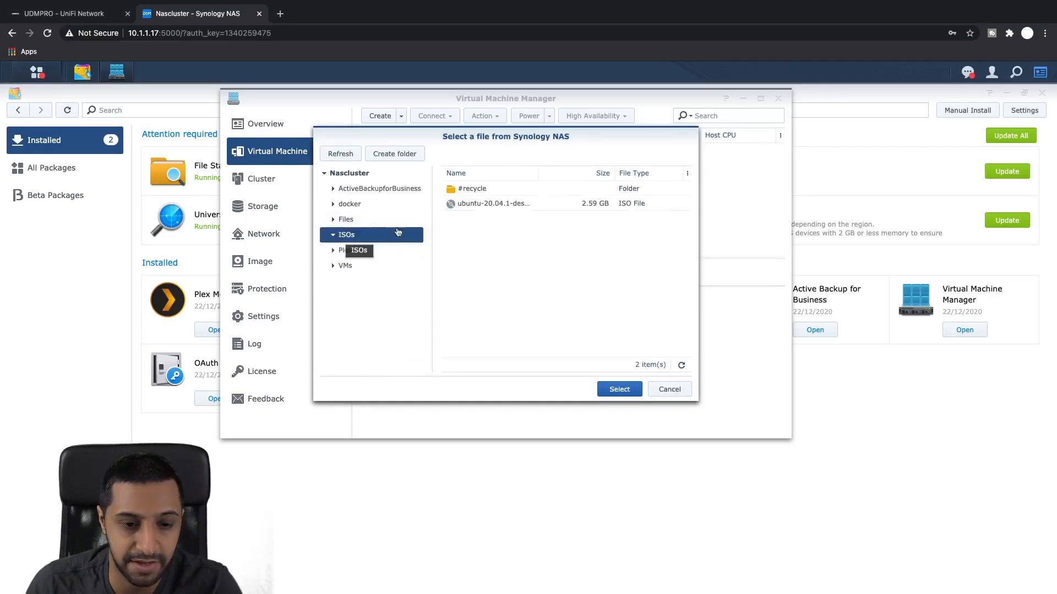
{"action": "left_click", "coordinate": [472, 203]}
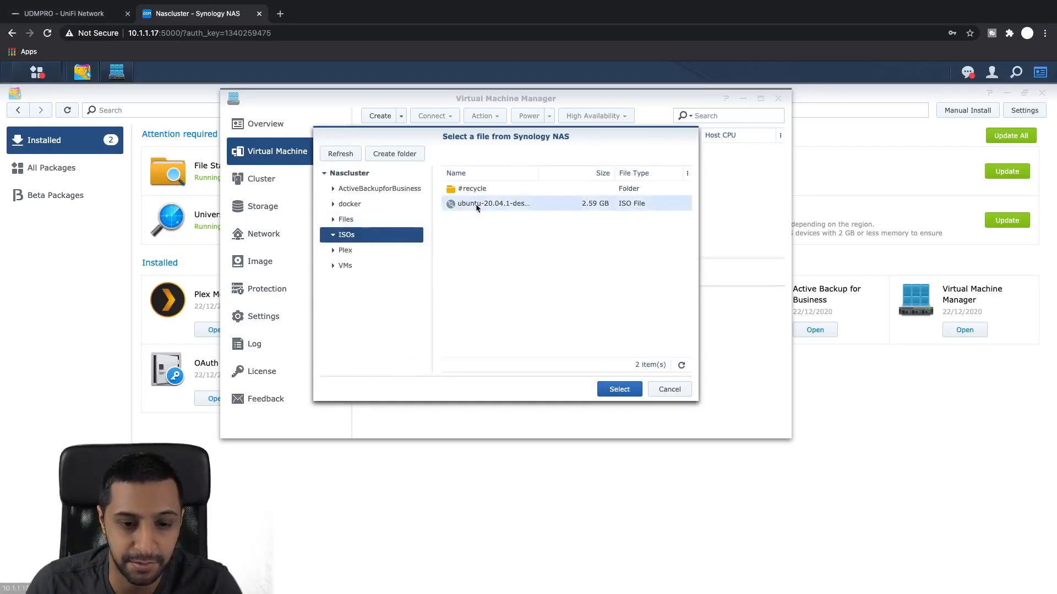
{"action": "left_click", "coordinate": [619, 389]}
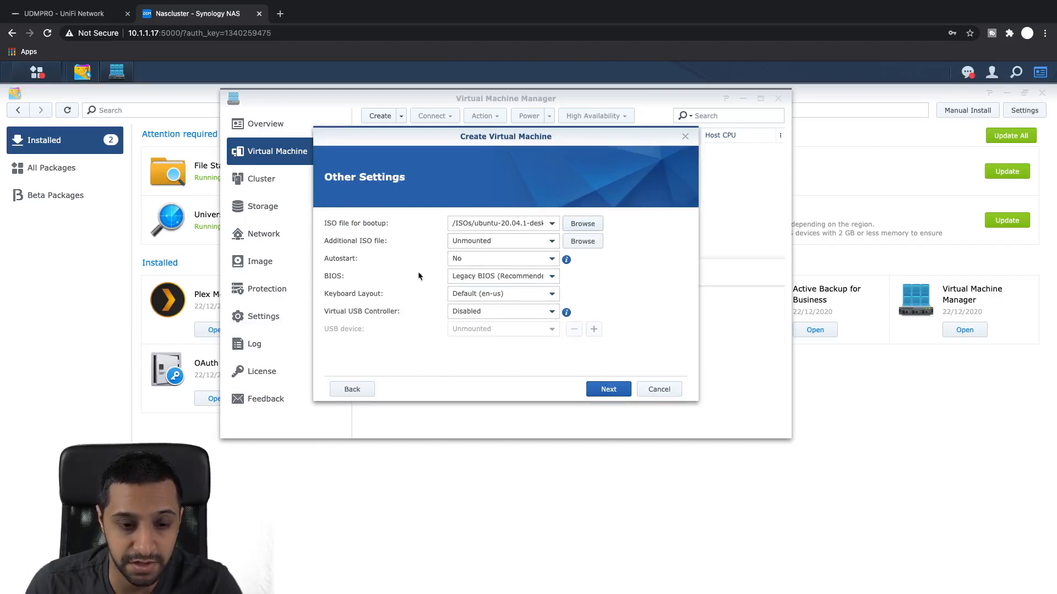
Set the keyboard layout to en-gb, leave the virtual USB controller disabled and advance to the permissions page.
{"action": "double_click", "coordinate": [529, 281]}
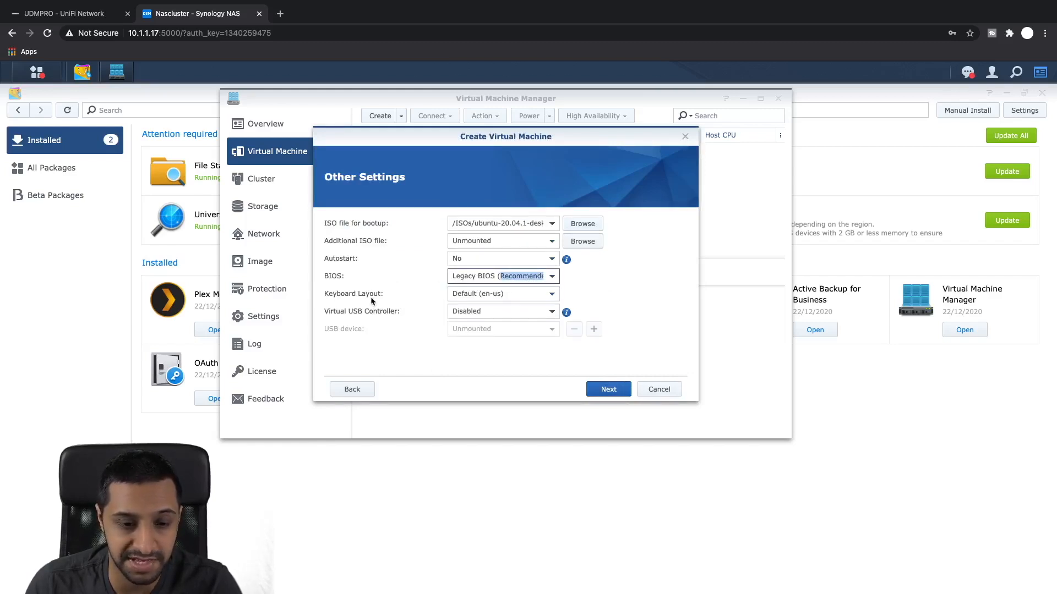
{"action": "left_click", "coordinate": [498, 294]}
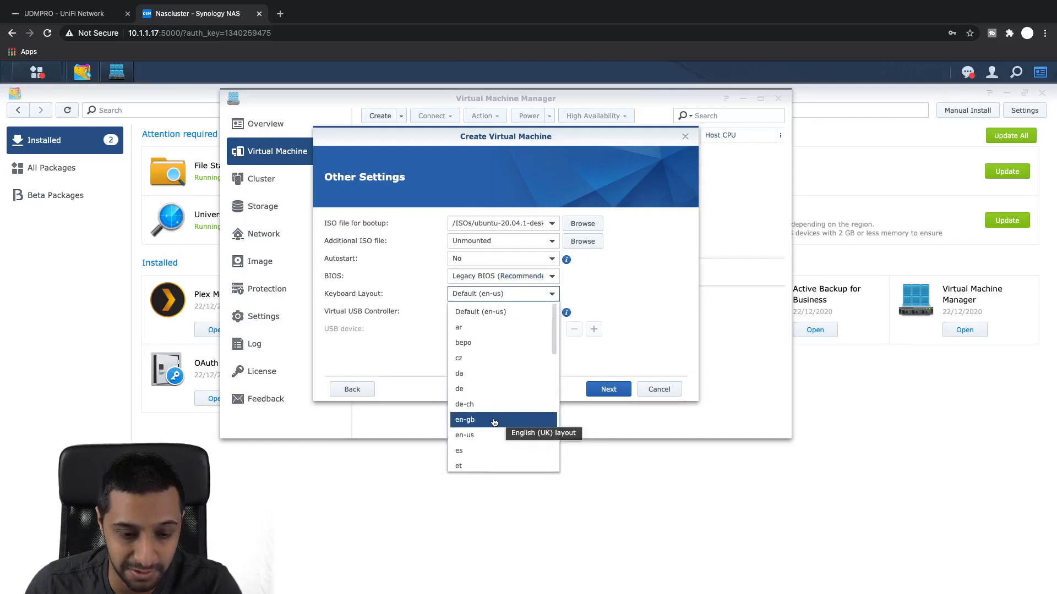
{"action": "left_click", "coordinate": [494, 421]}
{"action": "left_click", "coordinate": [494, 300]}
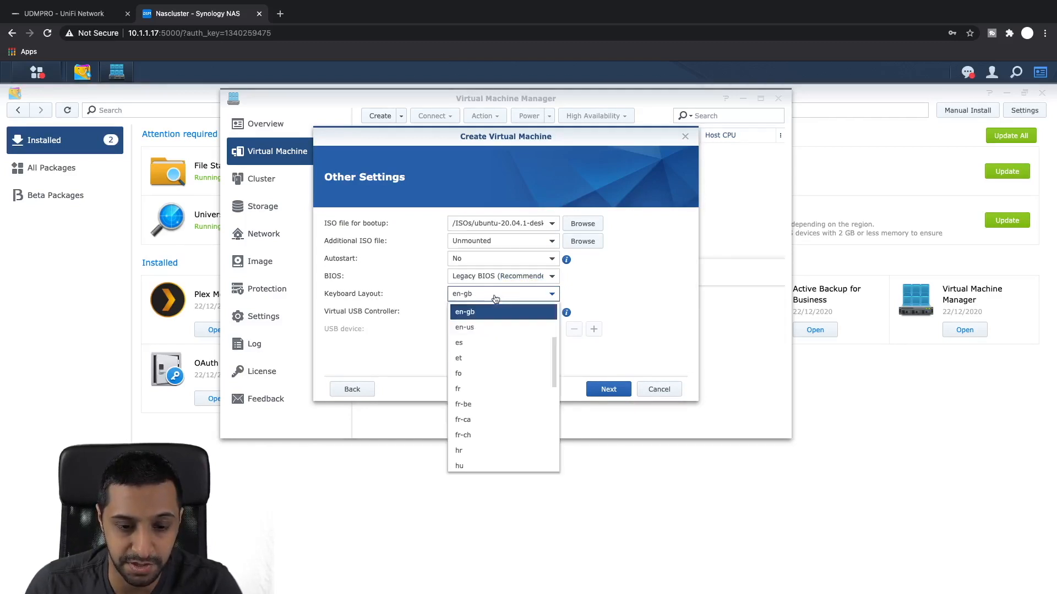
{"action": "left_click", "coordinate": [457, 315]}
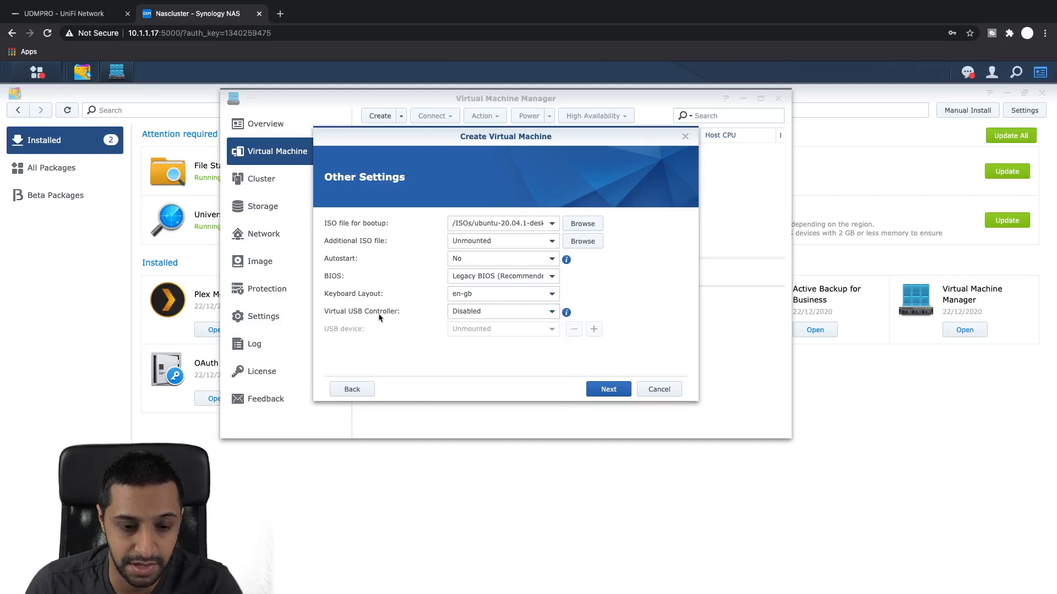
{"action": "left_click", "coordinate": [516, 314]}
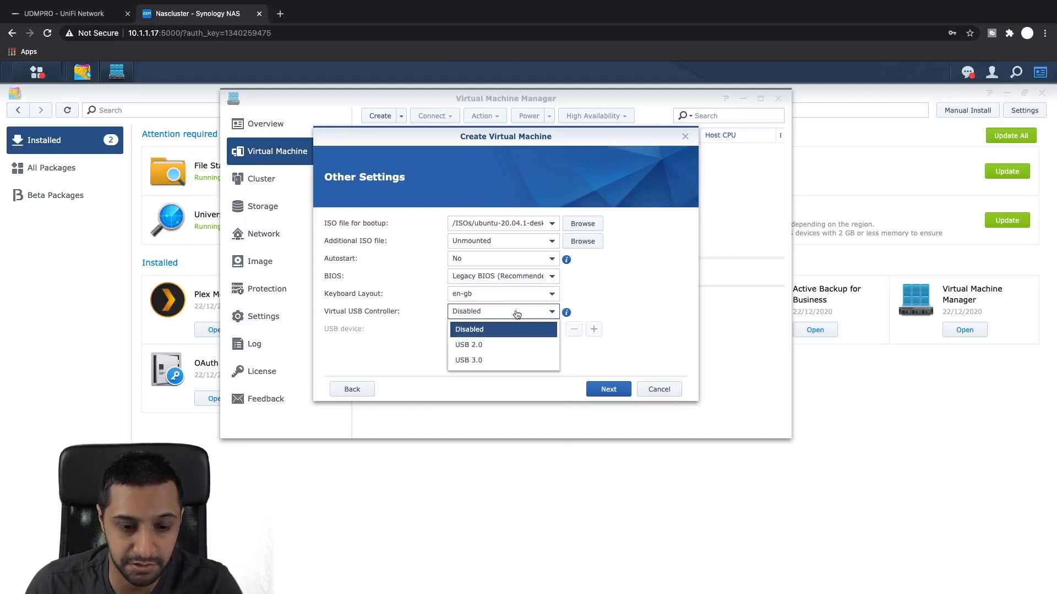
{"action": "left_click", "coordinate": [611, 311]}
{"action": "left_click", "coordinate": [609, 391]}
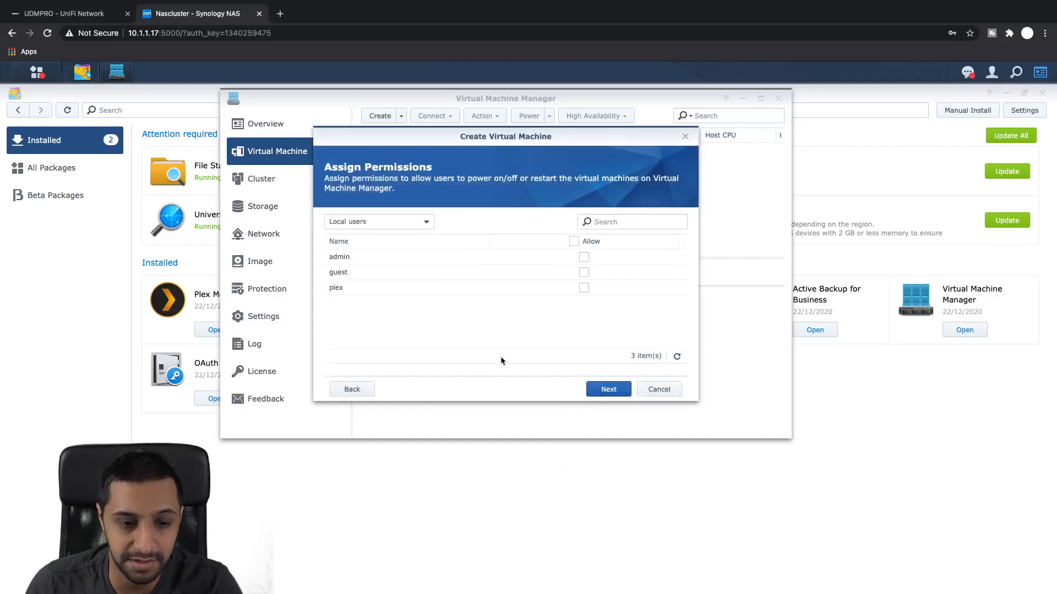
Allow the admin user to control the virtual machine, then apply the settings to create LinuxVM1 and power it on.
{"action": "left_click", "coordinate": [583, 257]}
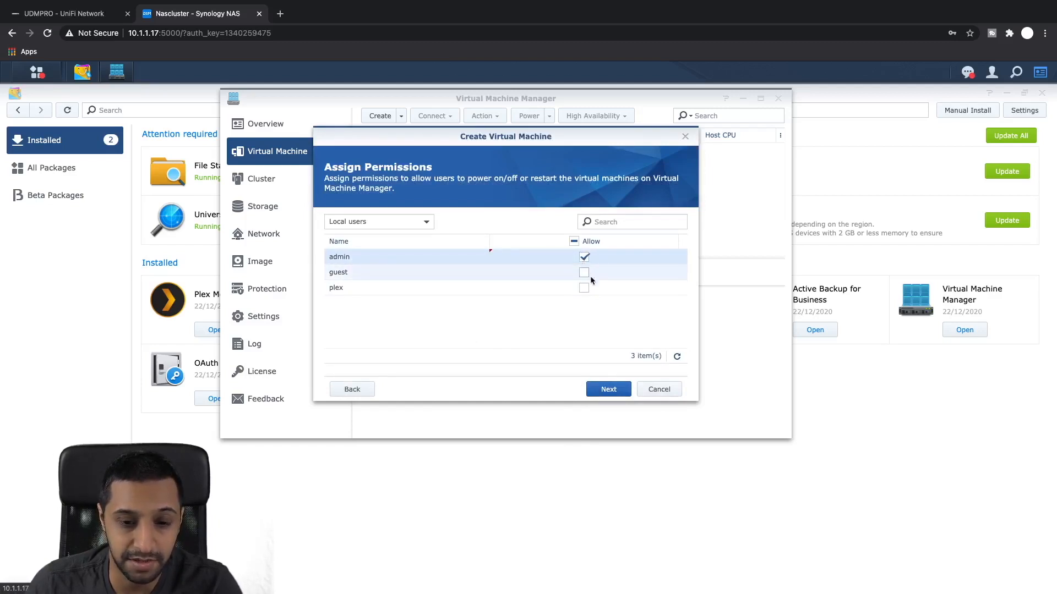
{"action": "left_click", "coordinate": [608, 389]}
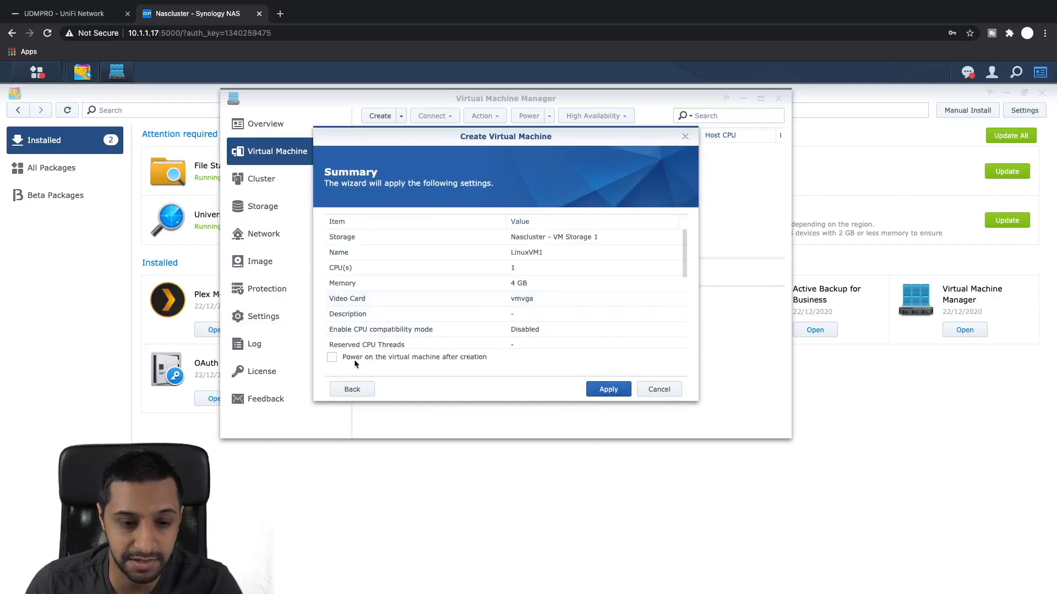
{"action": "left_click", "coordinate": [612, 389]}
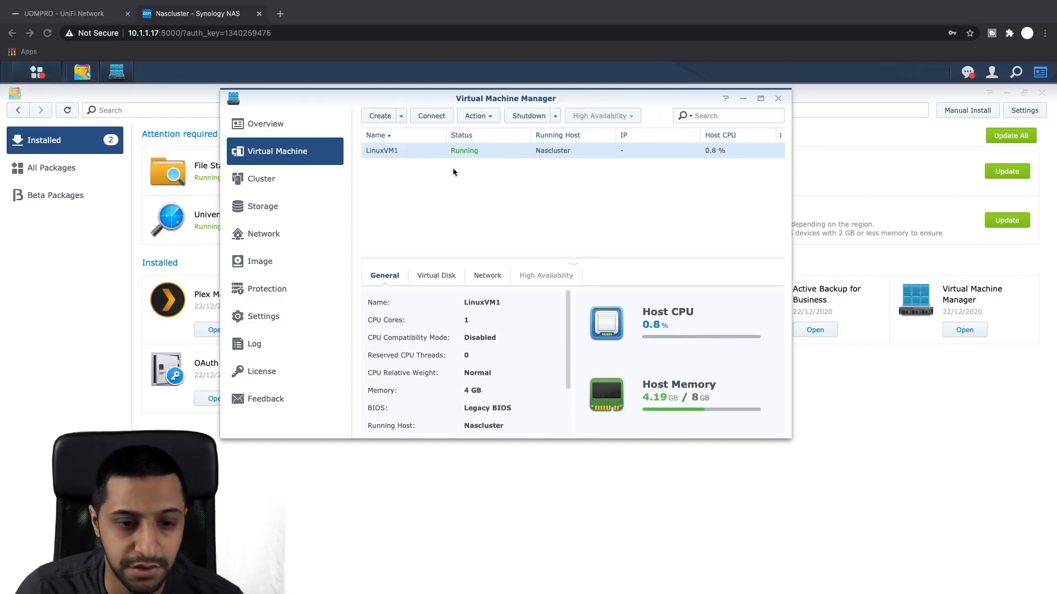
Connect to LinuxVM1, start the Ubuntu installation in English and accept a keyboard layout.
{"action": "left_click", "coordinate": [430, 116]}
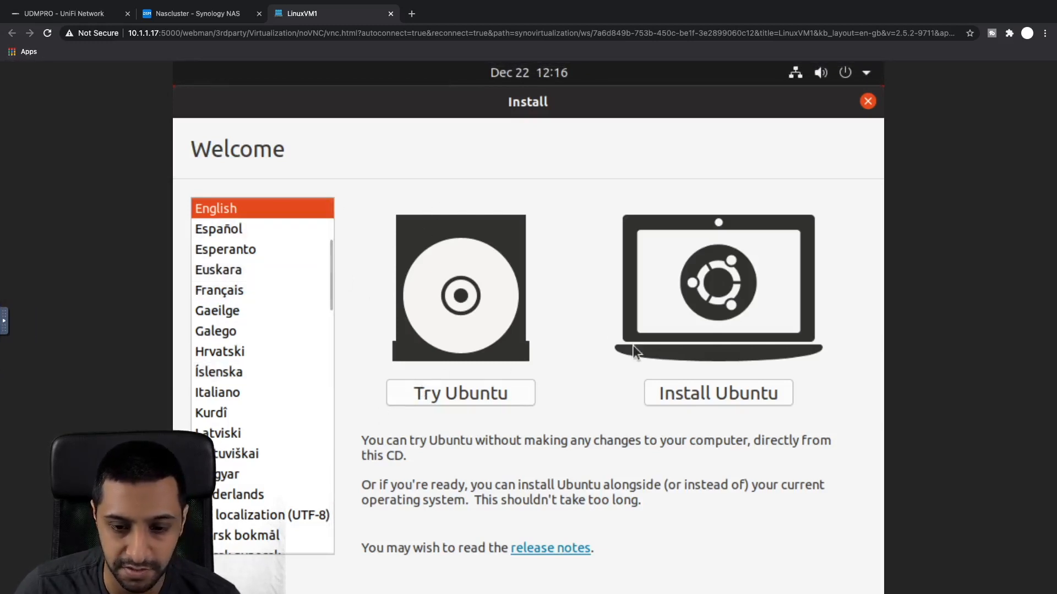
{"action": "left_click", "coordinate": [737, 395]}
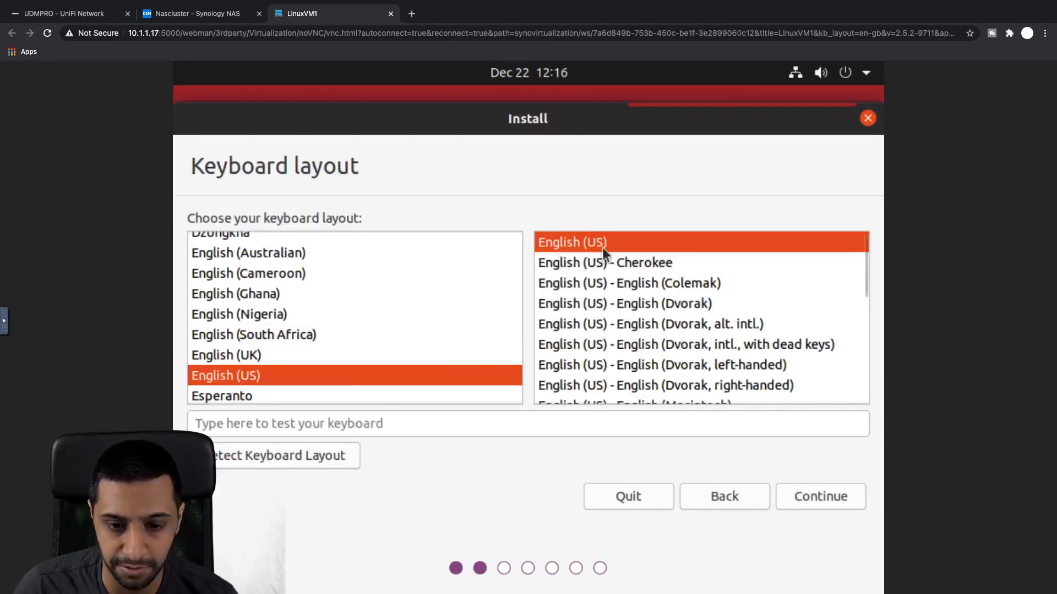
{"action": "left_click", "coordinate": [810, 498]}
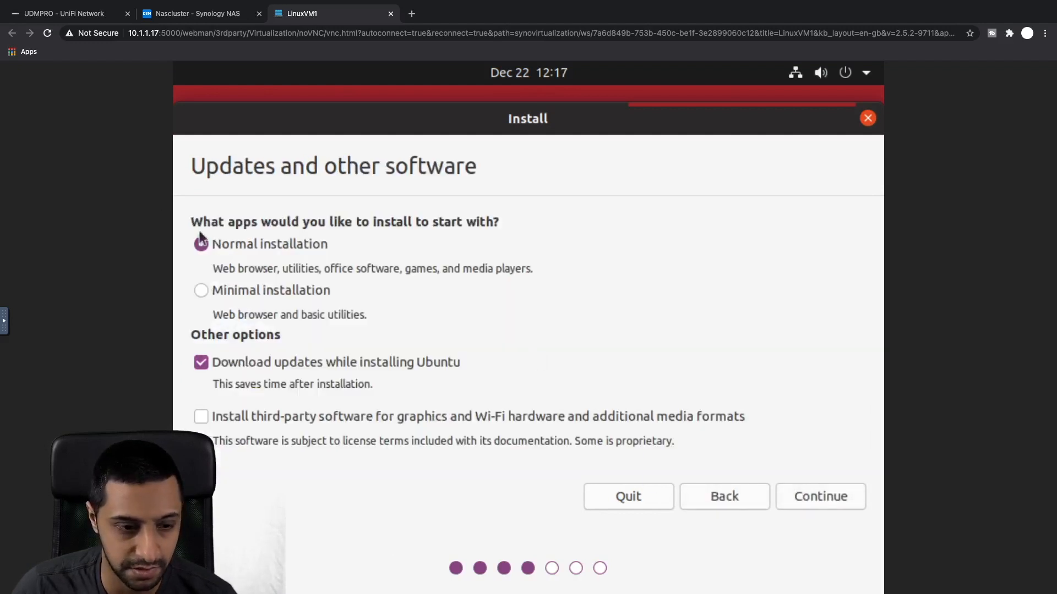
Choose the minimal Ubuntu installation without downloading updates during the install, and continue.
{"action": "left_click", "coordinate": [270, 292]}
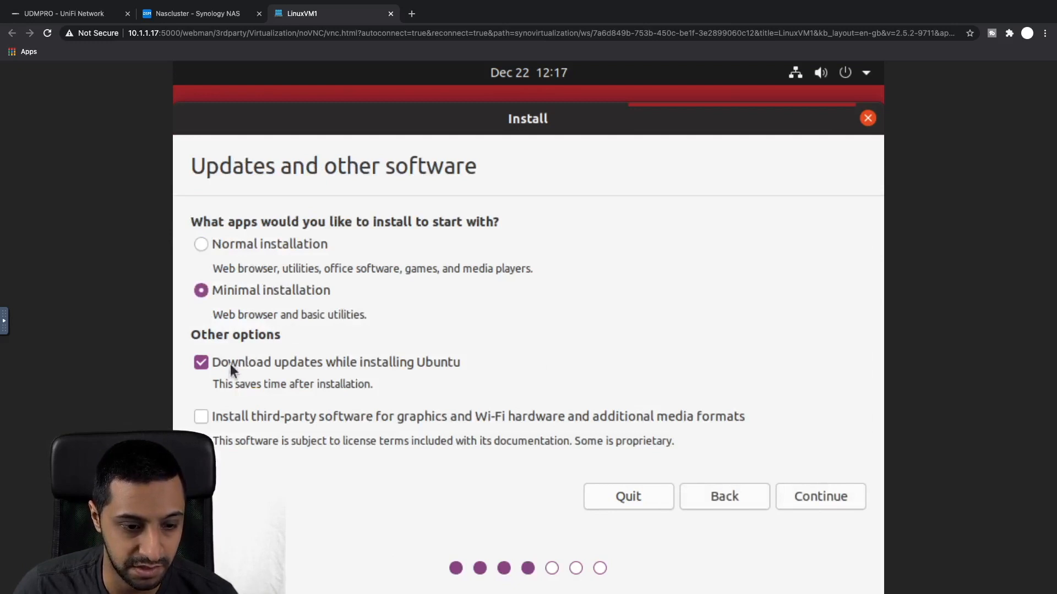
{"action": "left_click", "coordinate": [248, 365]}
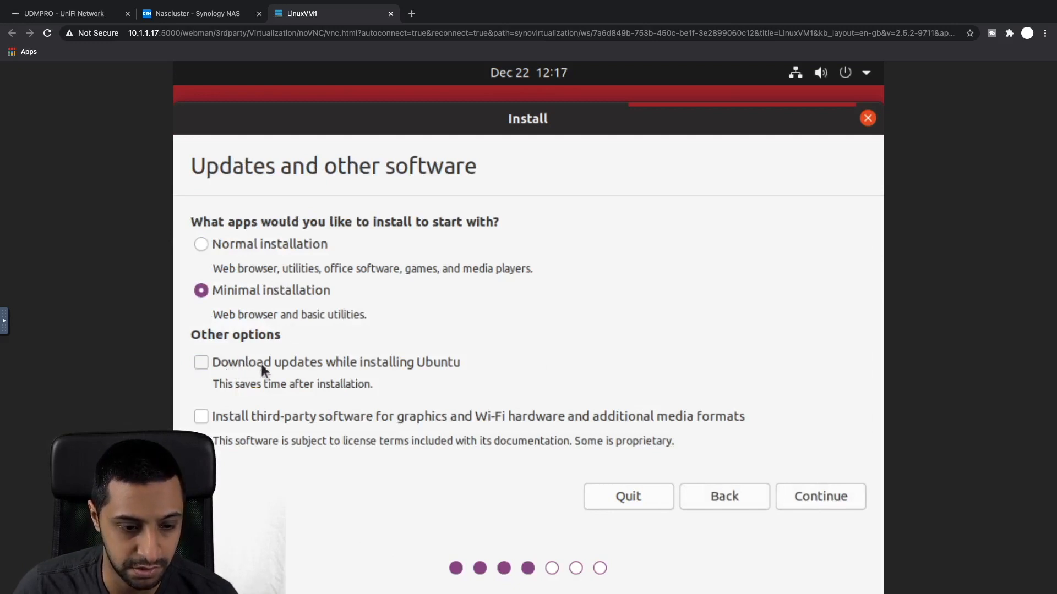
{"action": "left_click", "coordinate": [783, 487]}
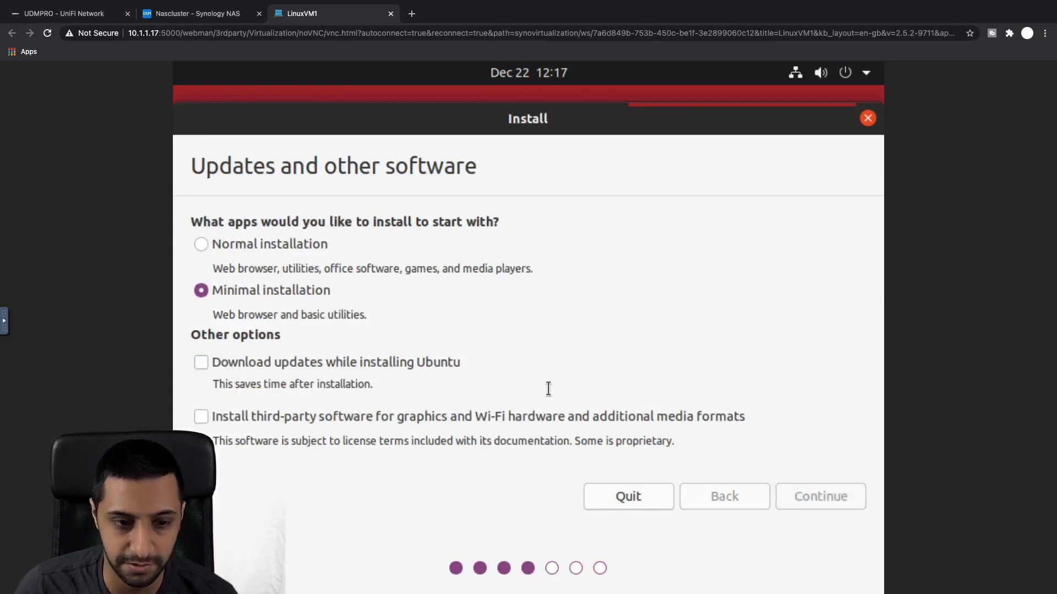
Return to Virtual Machine Manager and examine the host usage, virtual disk and network details of LinuxVM1.
{"action": "left_click", "coordinate": [194, 13]}
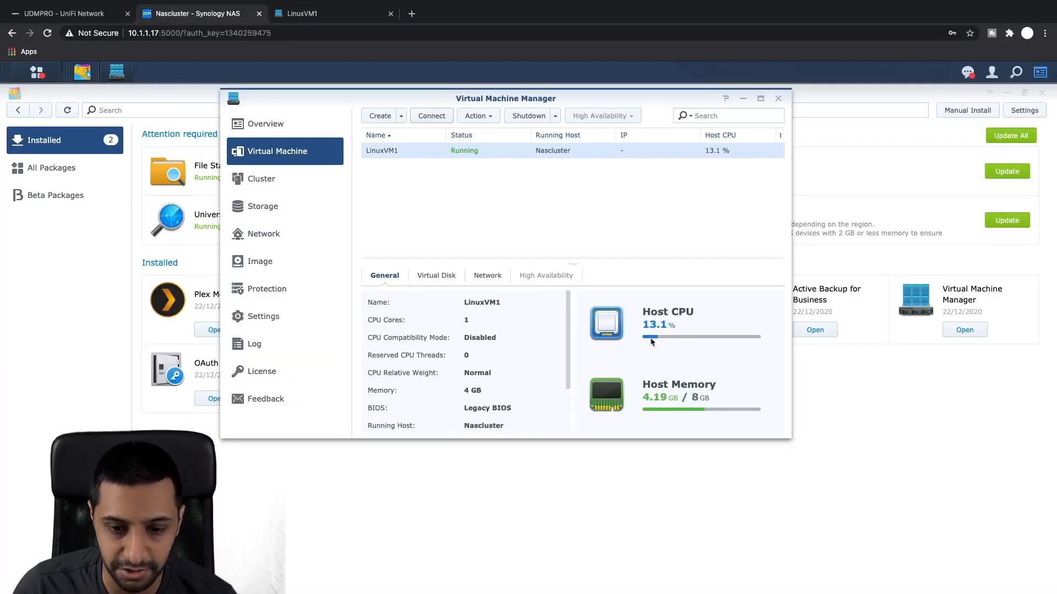
{"action": "left_click", "coordinate": [427, 280]}
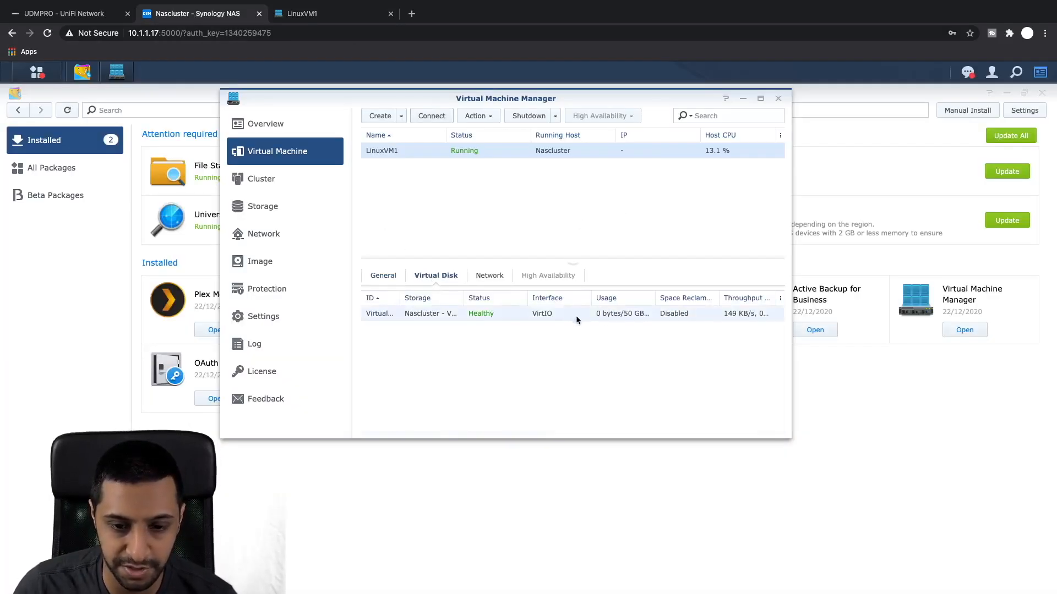
{"action": "left_click", "coordinate": [489, 276]}
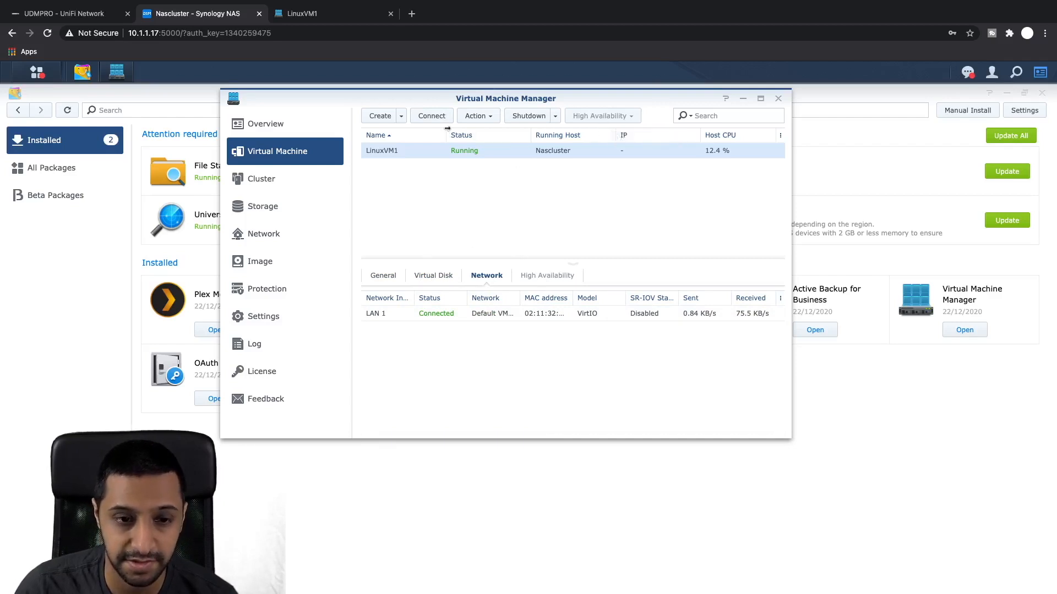
Examine the actions available for LinuxVM1 and the cluster, storage and network pages of Virtual Machine Manager.
{"action": "left_click", "coordinate": [489, 117]}
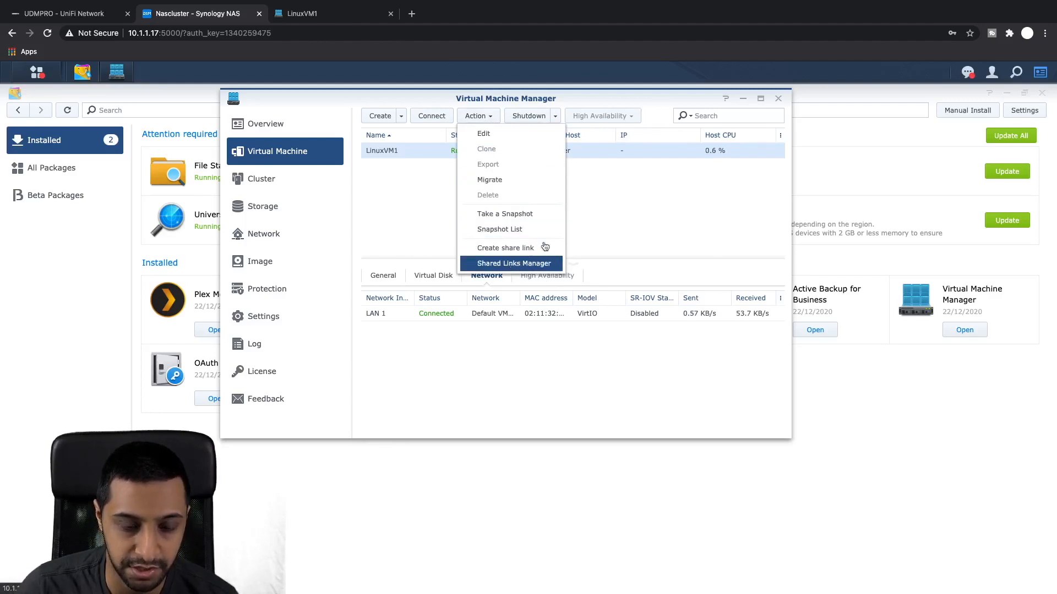
{"action": "left_click", "coordinate": [579, 221]}
{"action": "left_click", "coordinate": [289, 179]}
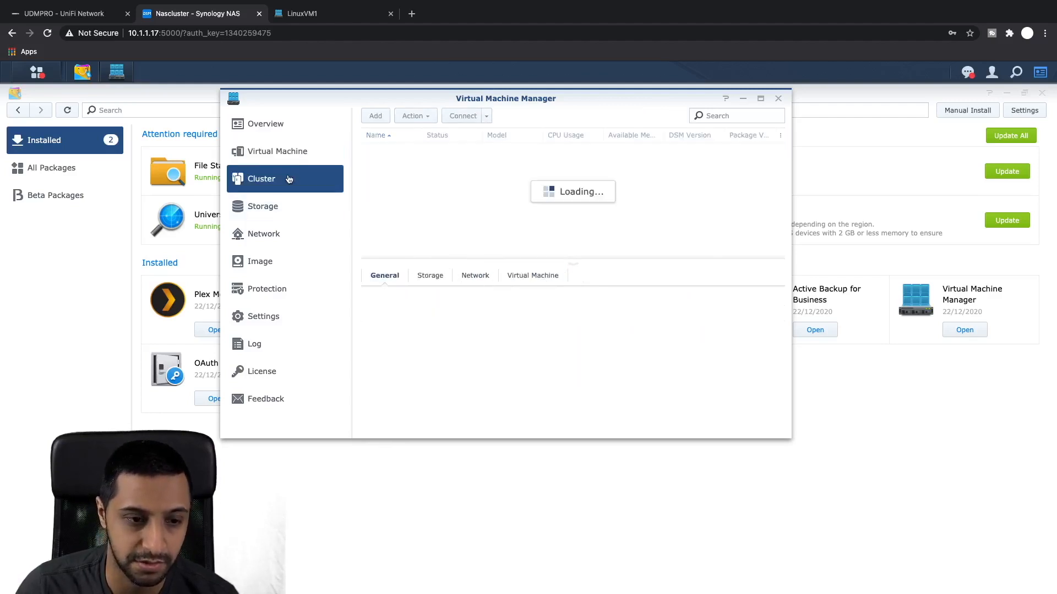
{"action": "left_click", "coordinate": [277, 212]}
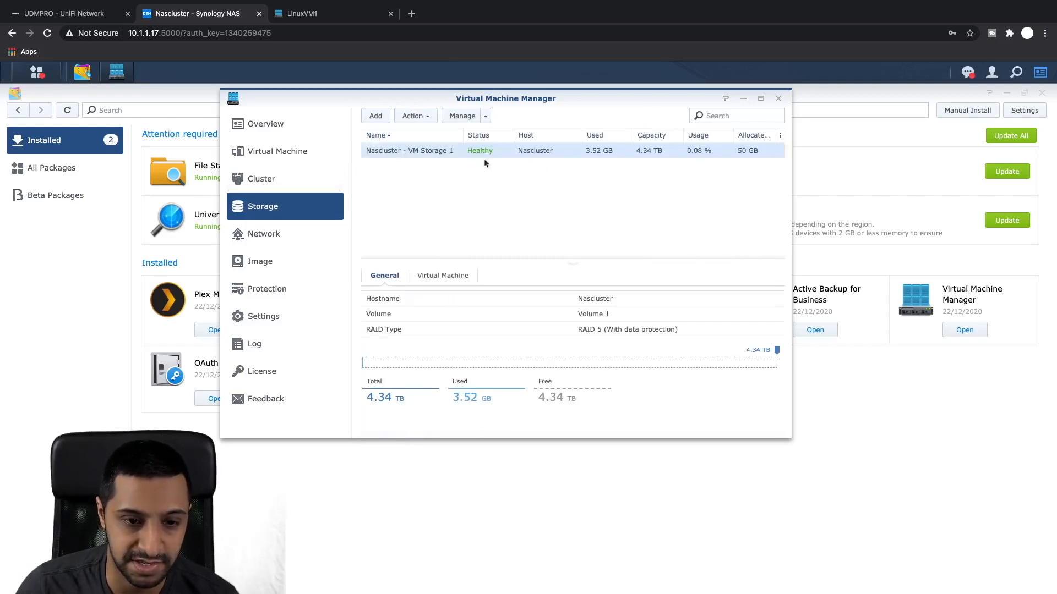
{"action": "left_click", "coordinate": [485, 115]}
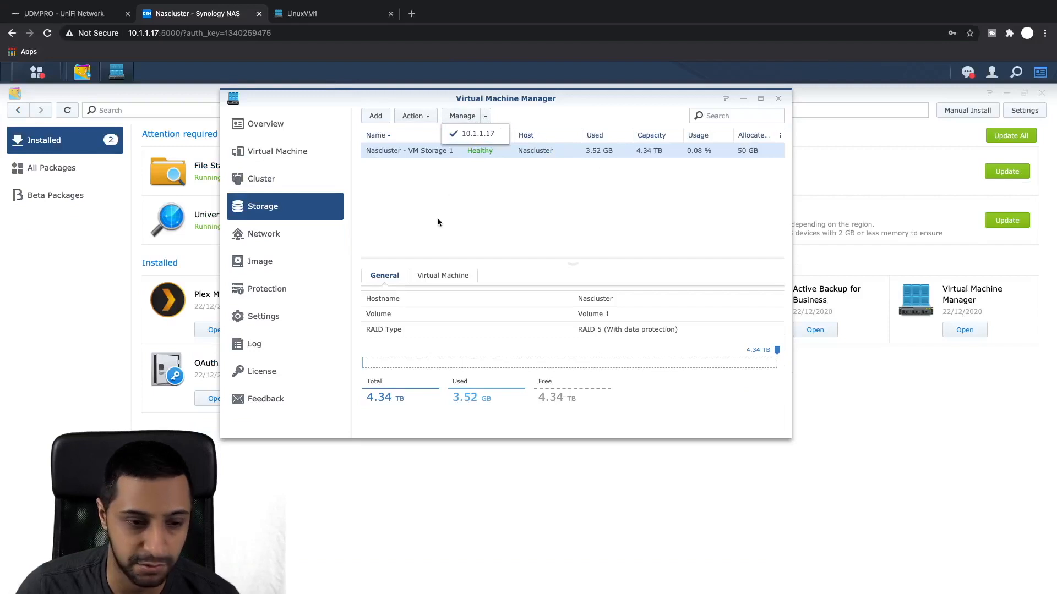
{"action": "left_click", "coordinate": [276, 238]}
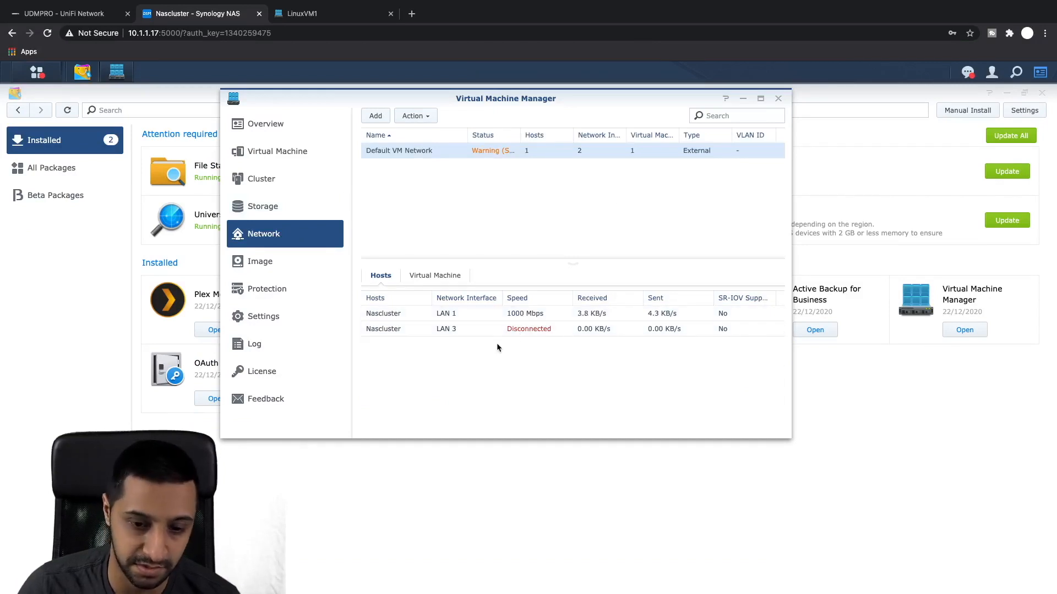
Examine the image, protection, settings, license and feedback pages of Virtual Machine Manager, and return to the overview.
{"action": "left_click", "coordinate": [264, 262]}
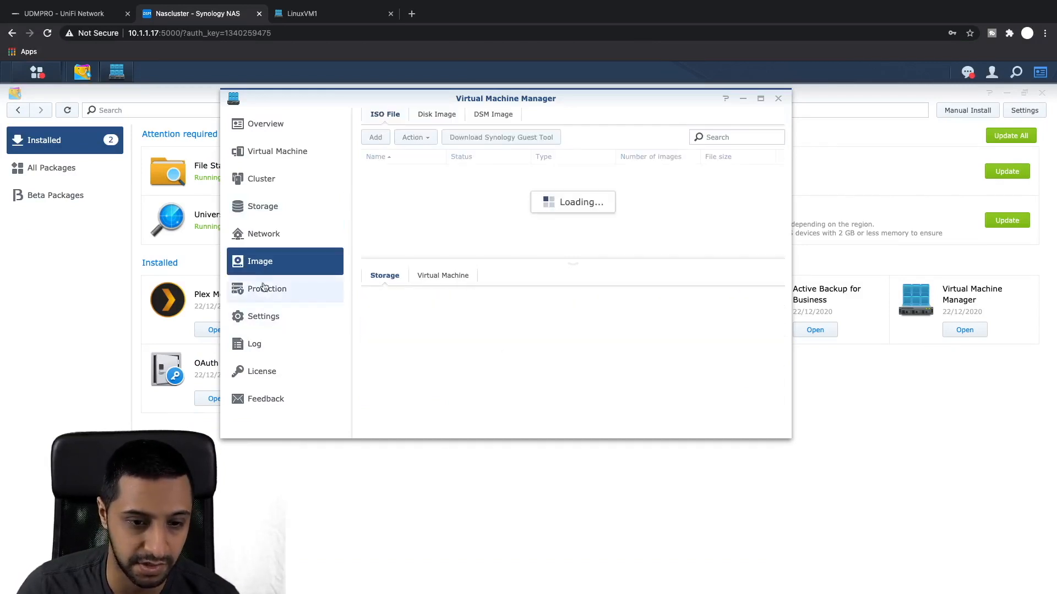
{"action": "left_click", "coordinate": [438, 116]}
{"action": "left_click", "coordinate": [385, 115]}
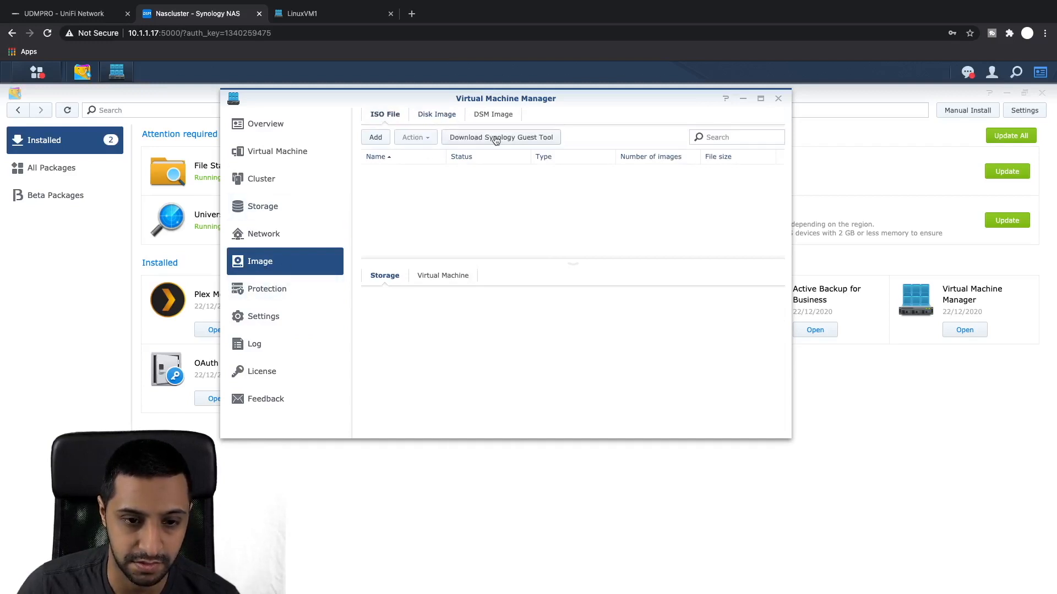
{"action": "left_click", "coordinate": [277, 290]}
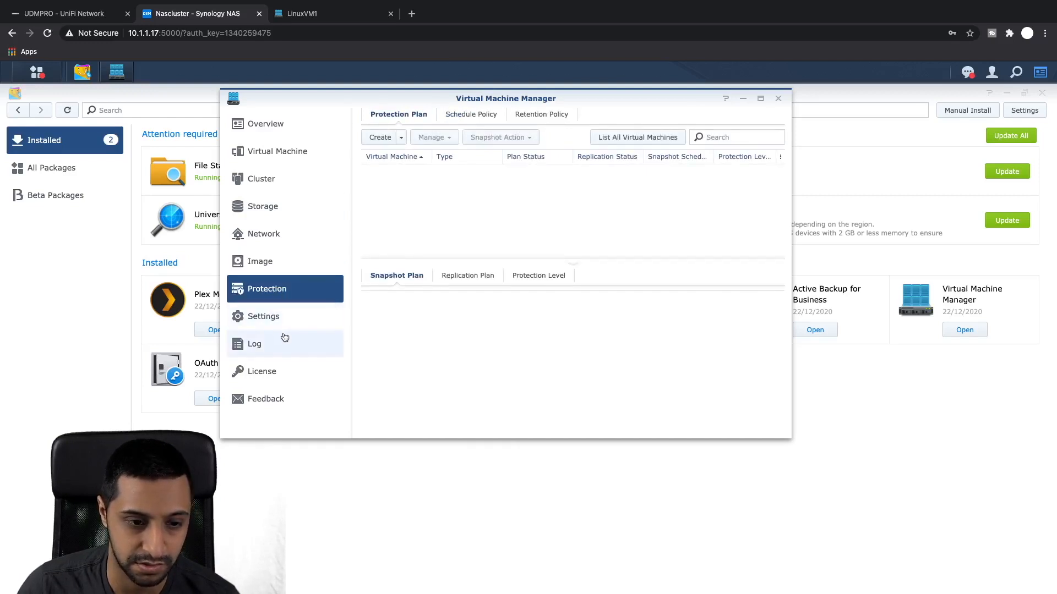
{"action": "left_click", "coordinate": [283, 321]}
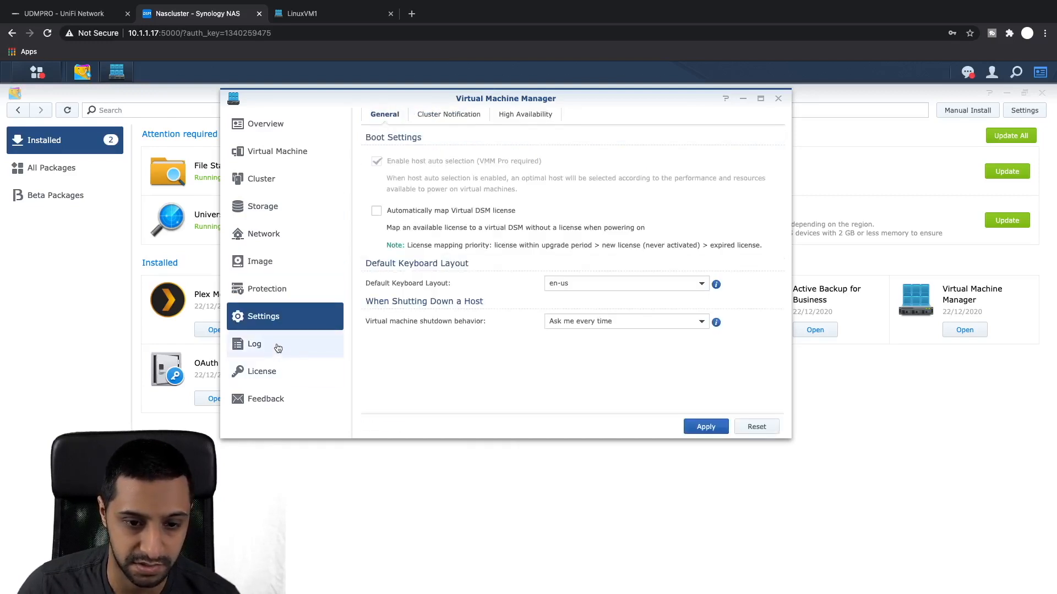
{"action": "left_click", "coordinate": [271, 372]}
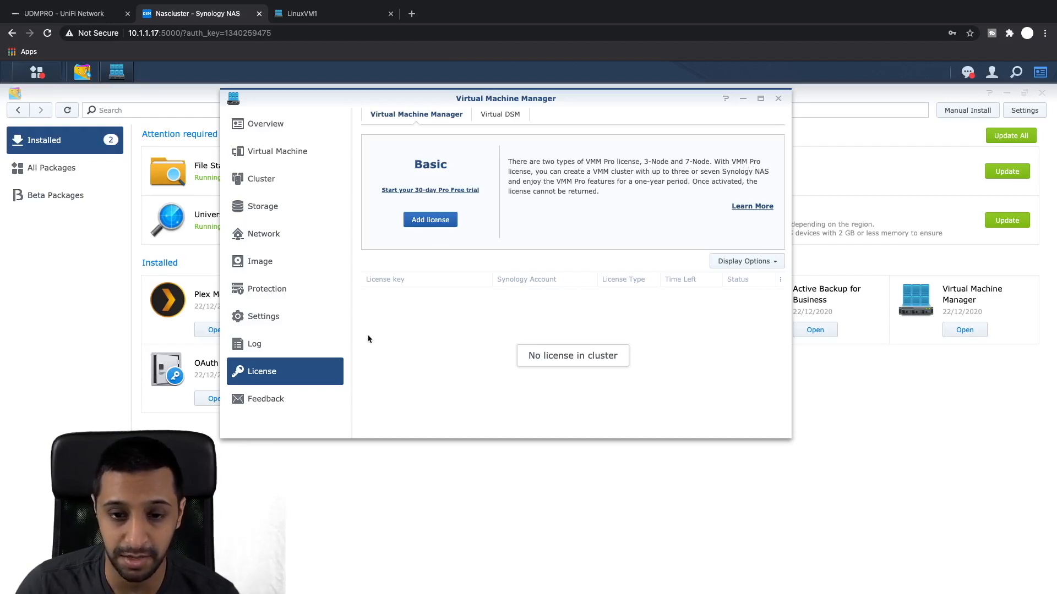
{"action": "left_click", "coordinate": [281, 403]}
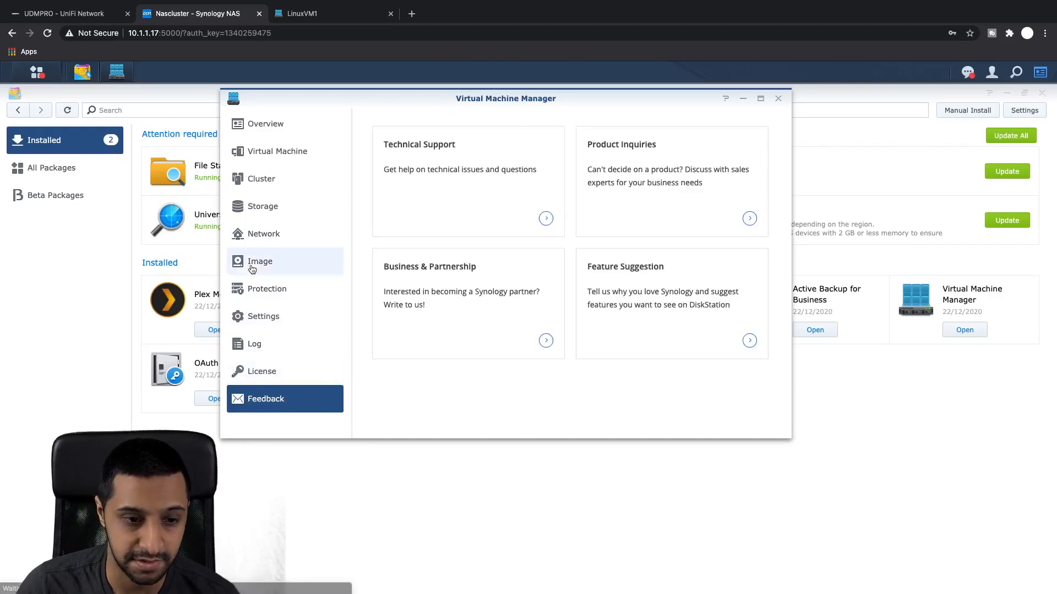
{"action": "left_click", "coordinate": [269, 137]}
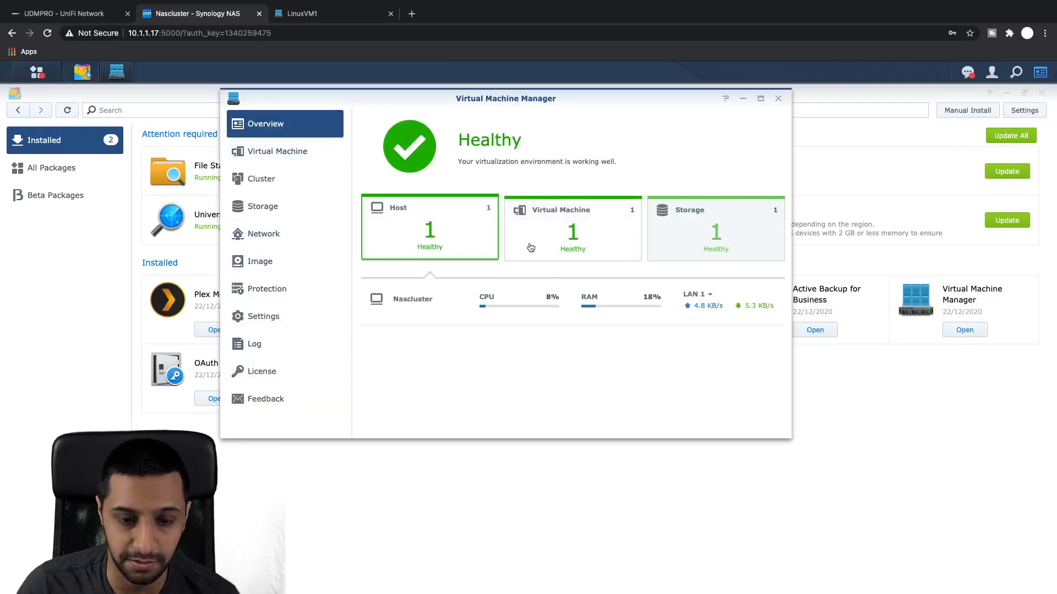
In the LinuxVM1 console, install Ubuntu with the disk erased and accept writing the partition changes to disk.
{"action": "left_click", "coordinate": [317, 14]}
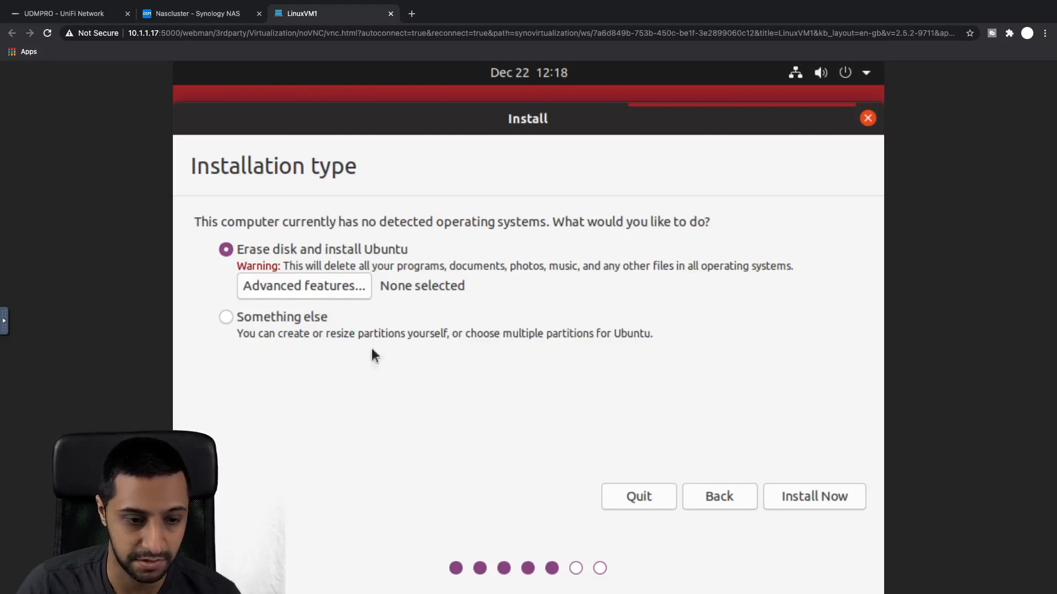
{"action": "left_click", "coordinate": [804, 497]}
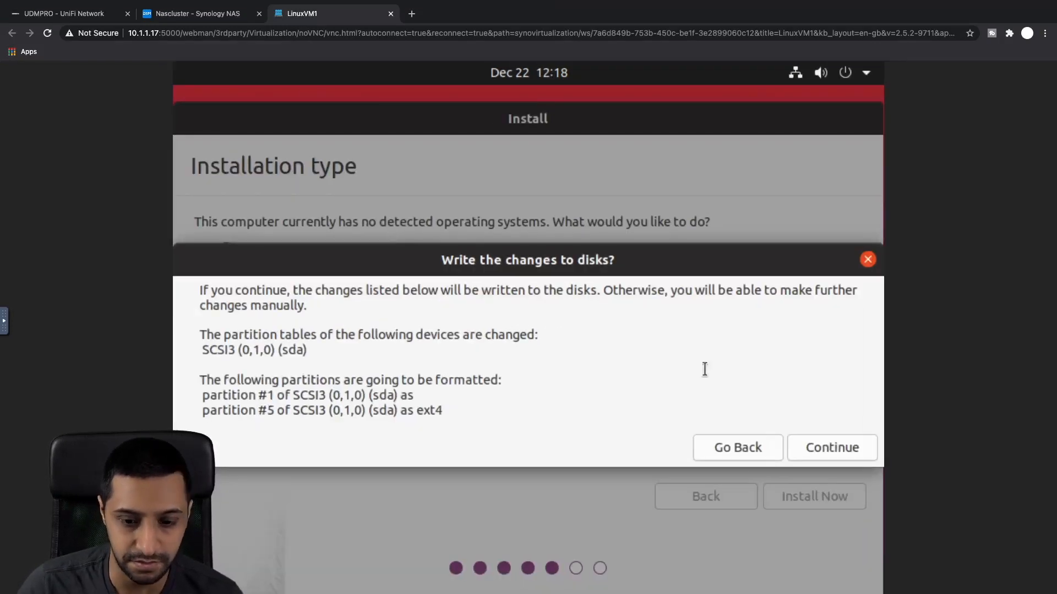
{"action": "left_click", "coordinate": [828, 447]}
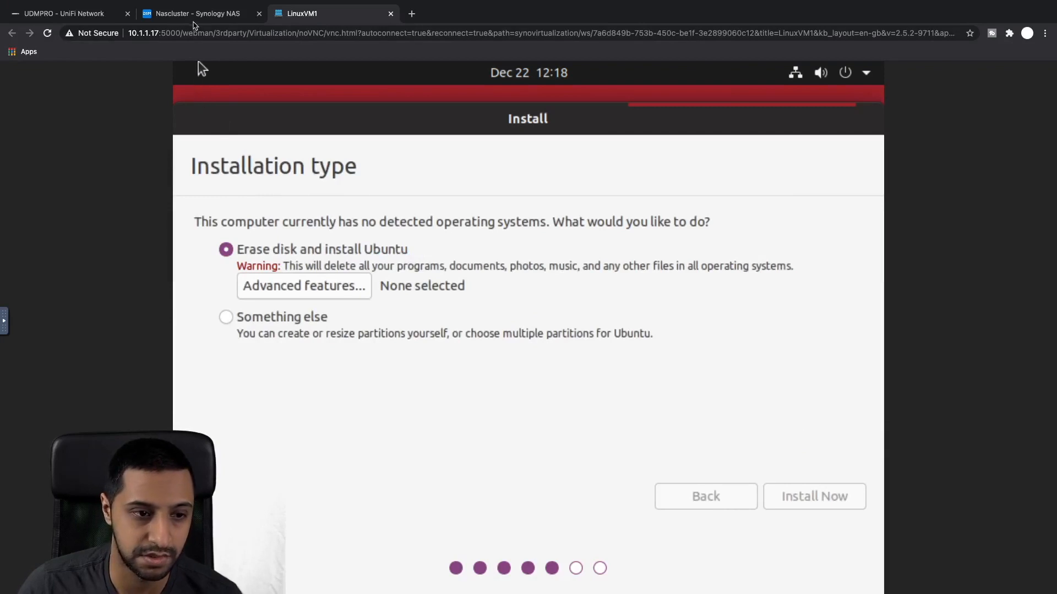
Return to Virtual Machine Manager, review its virtual machine, cluster and storage pages, and close it.
{"action": "left_click", "coordinate": [193, 19]}
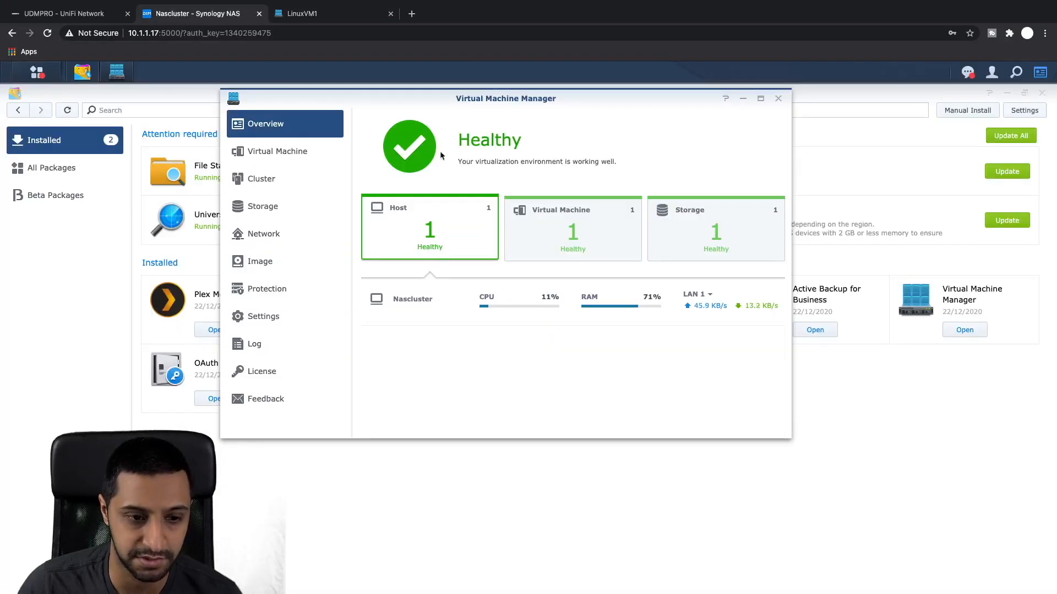
{"action": "left_click", "coordinate": [295, 156]}
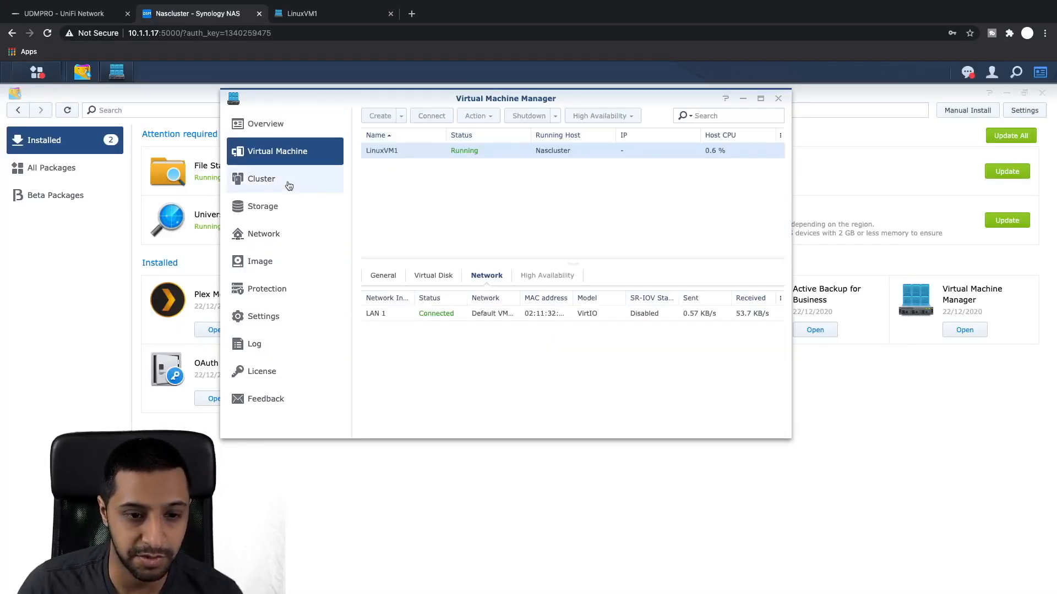
{"action": "left_click", "coordinate": [289, 185]}
{"action": "left_click", "coordinate": [276, 211]}
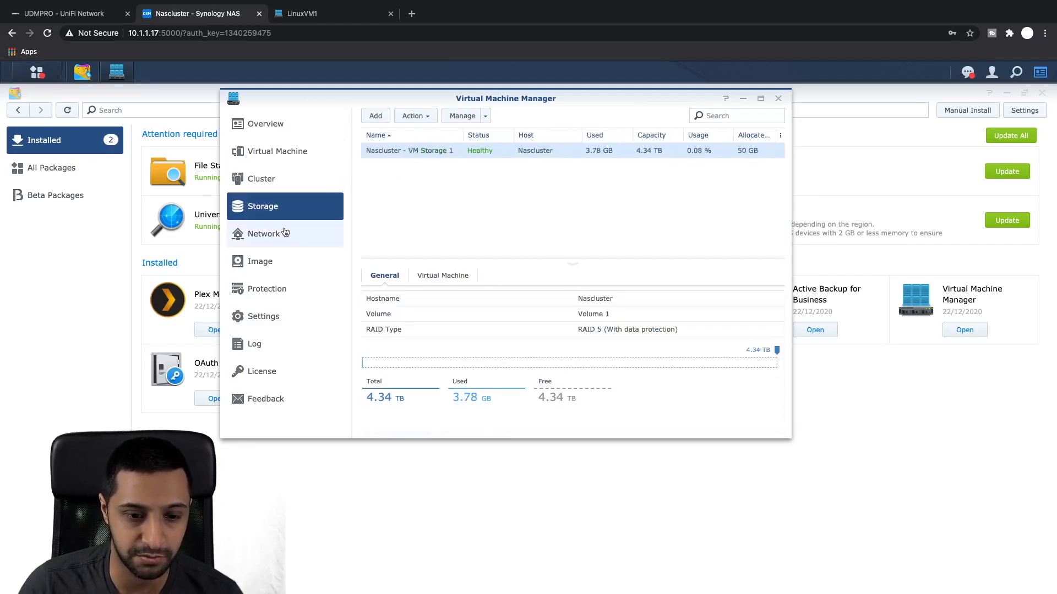
{"action": "left_click", "coordinate": [778, 100]}
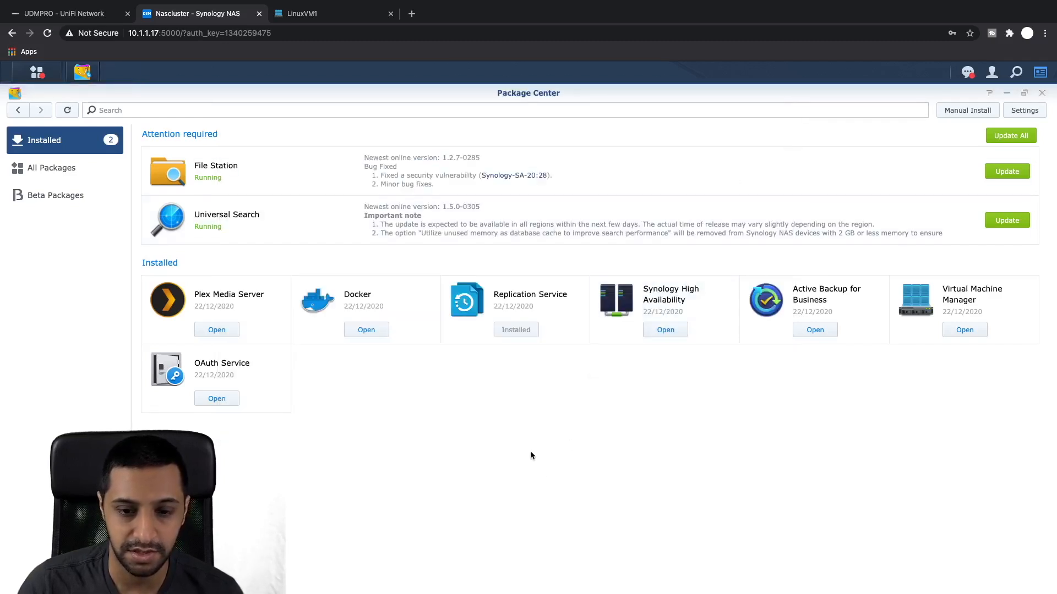
Open Active Backup for Business, start its activation, agree to the privacy statement and continue to the account form.
{"action": "left_click", "coordinate": [814, 330]}
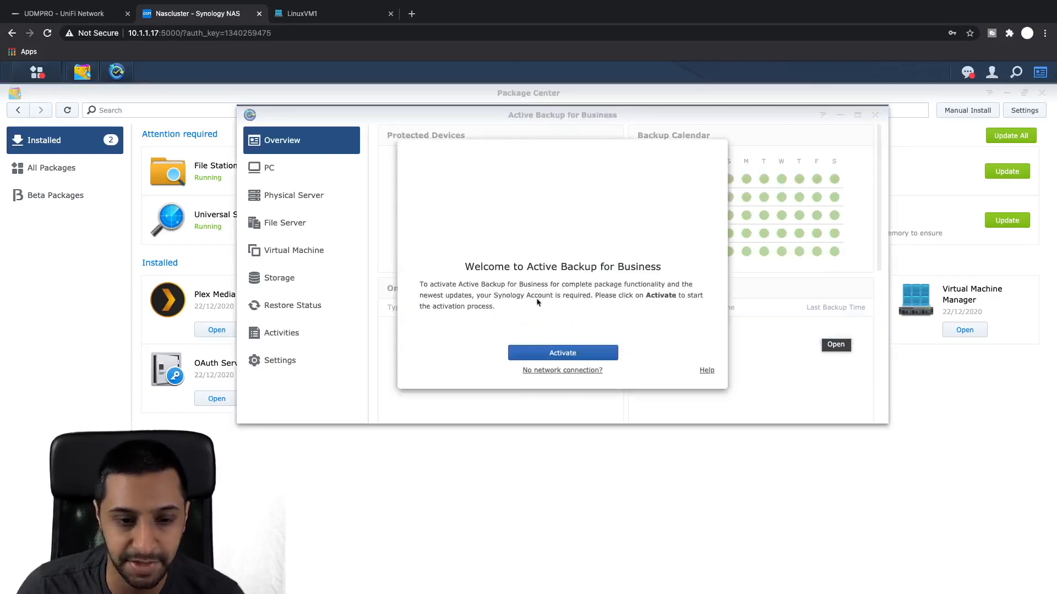
{"action": "left_click", "coordinate": [563, 353]}
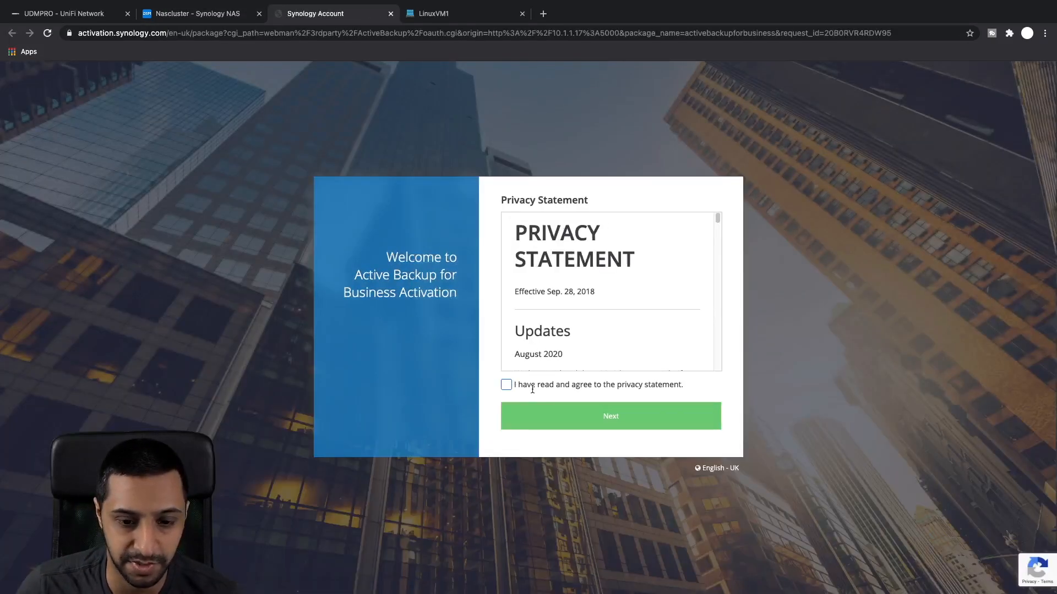
{"action": "left_click", "coordinate": [506, 385]}
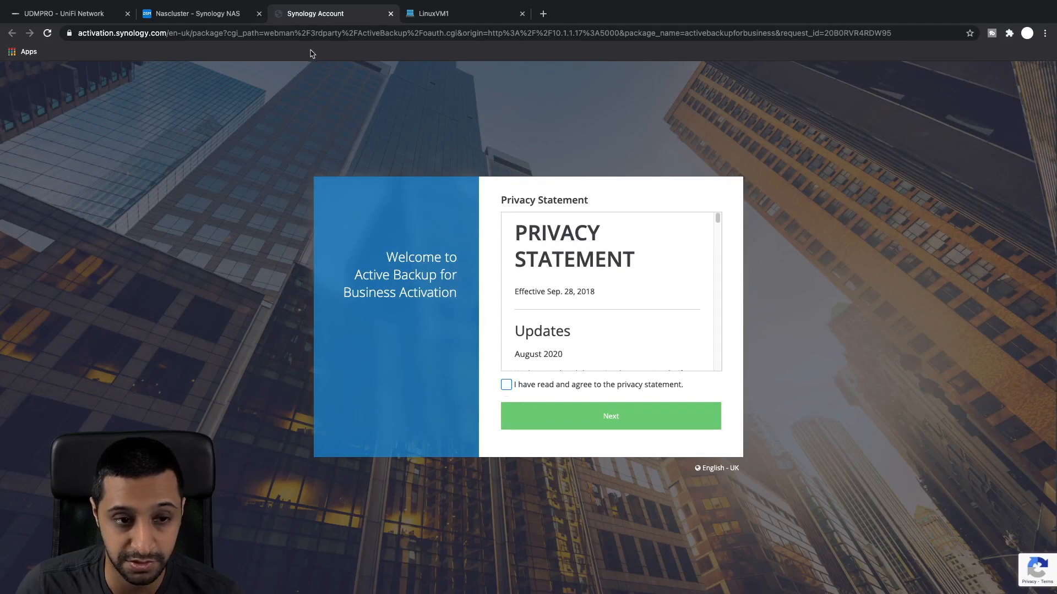
{"action": "left_click", "coordinate": [506, 385]}
{"action": "left_click", "coordinate": [567, 425]}
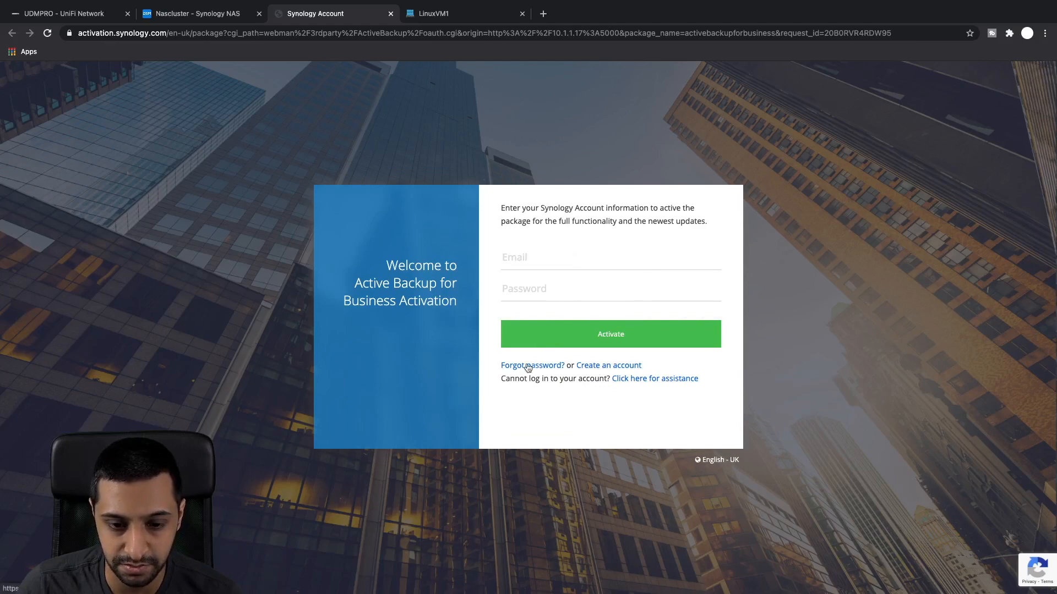
Check the account creation option, submit the Synology Account e-mail and password to activate Active Backup for Business, and start the package.
{"action": "left_click", "coordinate": [613, 367]}
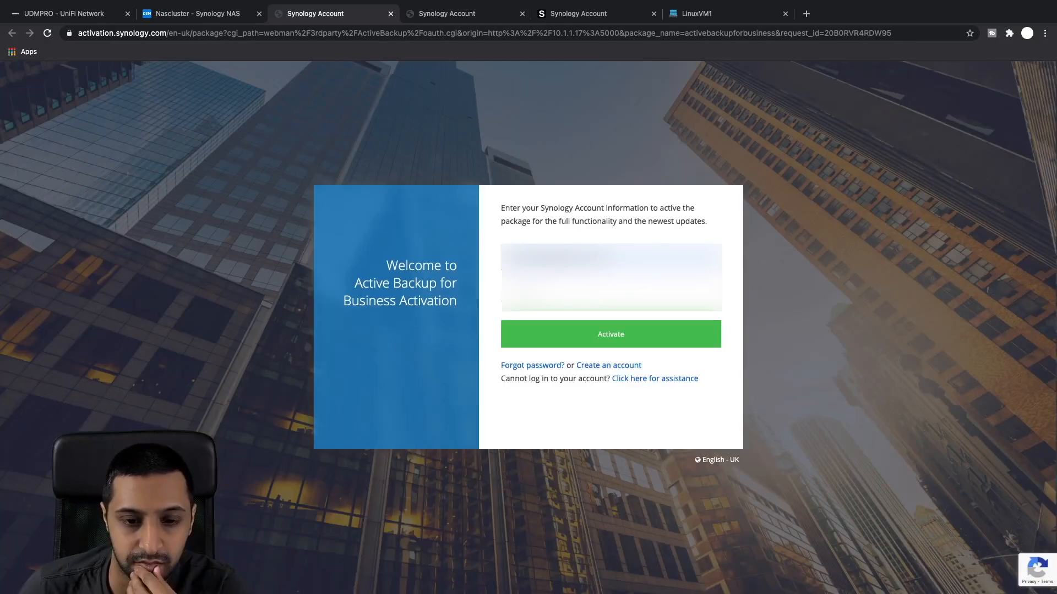
{"action": "key", "text": "Return"}
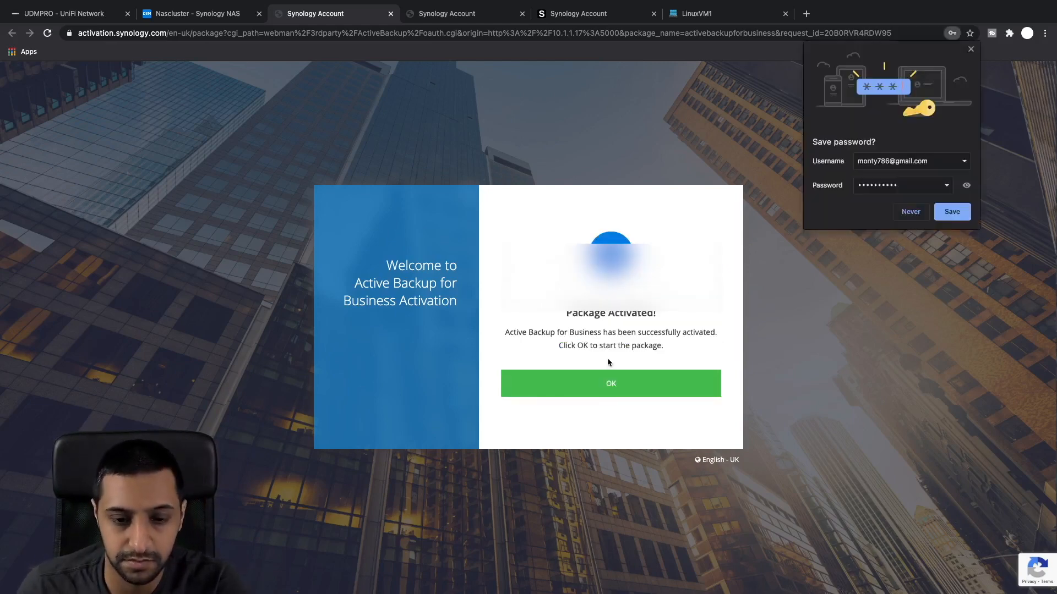
{"action": "left_click", "coordinate": [603, 376]}
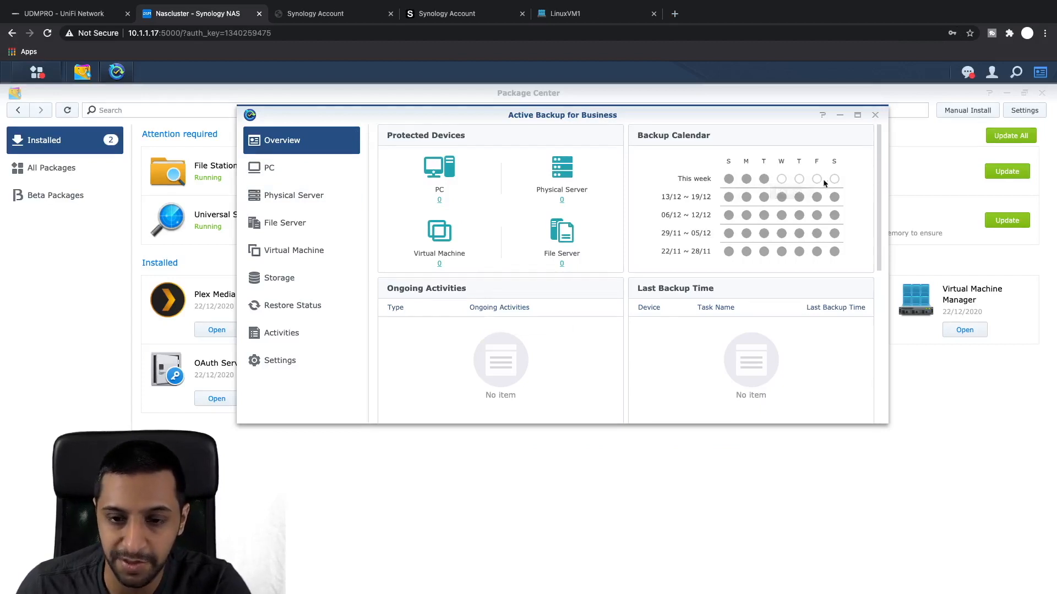
Examine the PC backup page, the default device template, and the concurrent device and retention policy settings of Active Backup for Business.
{"action": "left_click", "coordinate": [300, 171]}
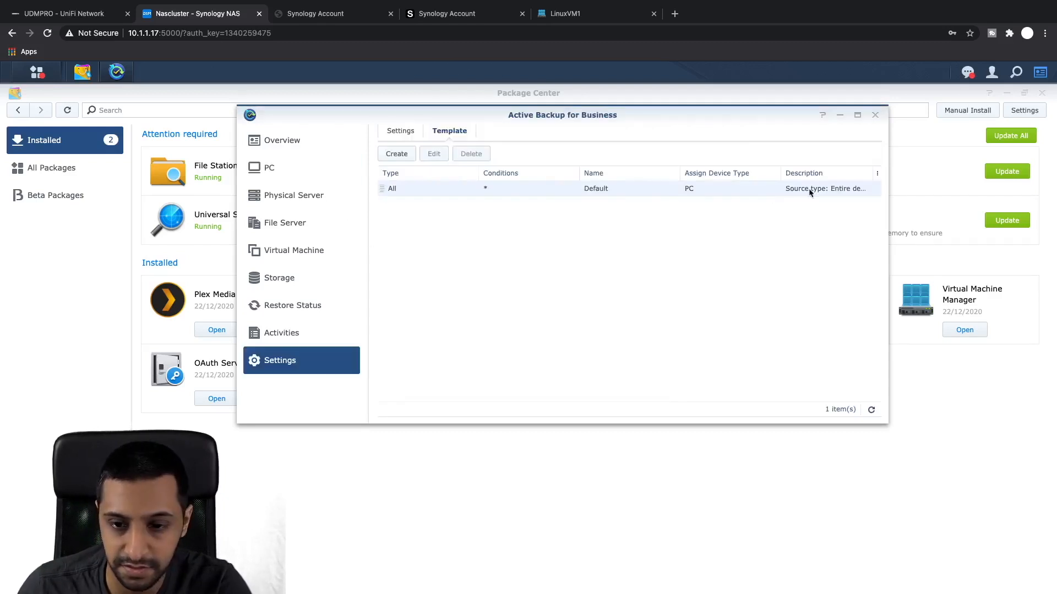
{"action": "left_click", "coordinate": [641, 390]}
{"action": "left_click", "coordinate": [408, 130]}
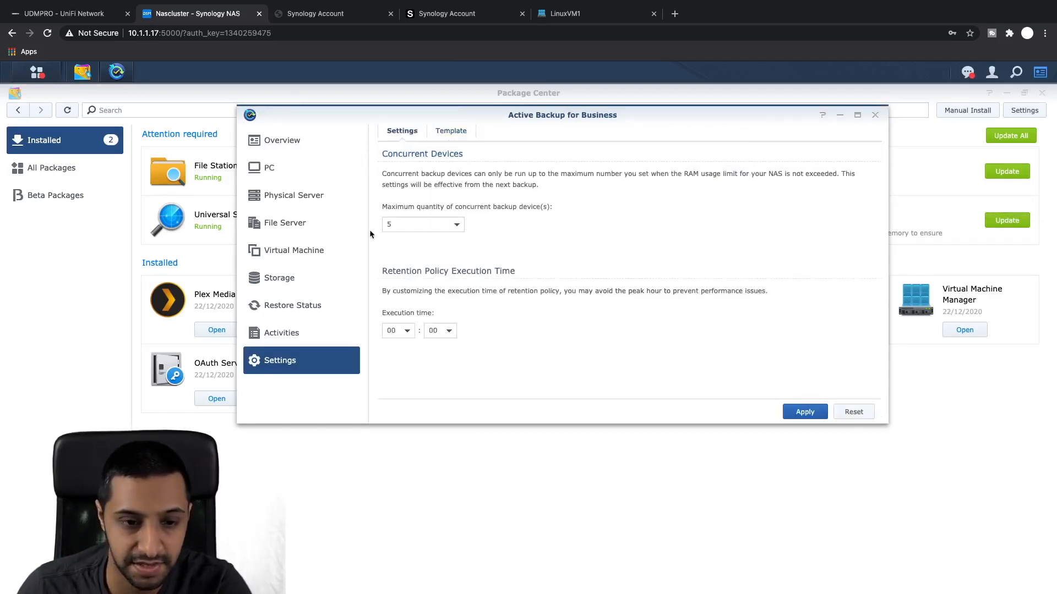
{"action": "left_click", "coordinate": [279, 138]}
{"action": "left_click", "coordinate": [272, 167]}
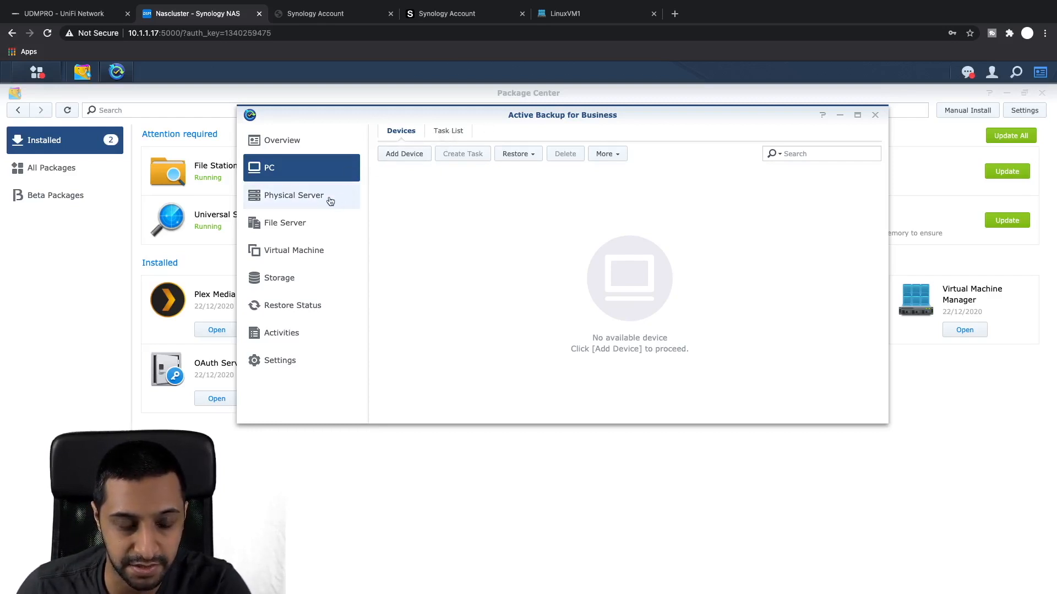
Review the instructions for adding a physical server and the server types offered for a file server, without adding either.
{"action": "left_click", "coordinate": [298, 207]}
{"action": "left_click", "coordinate": [401, 156]}
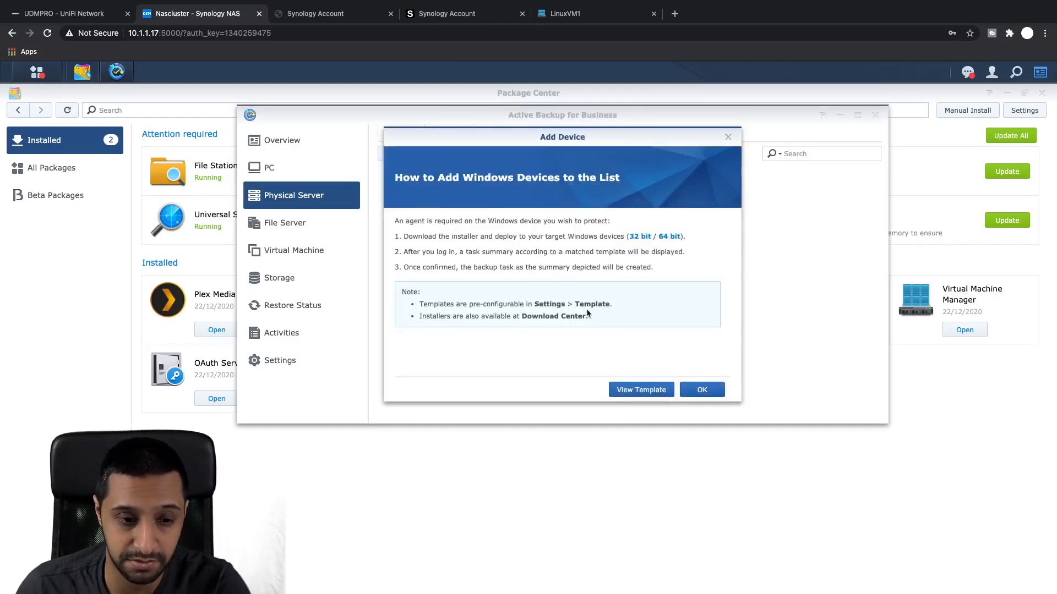
{"action": "left_click", "coordinate": [702, 392]}
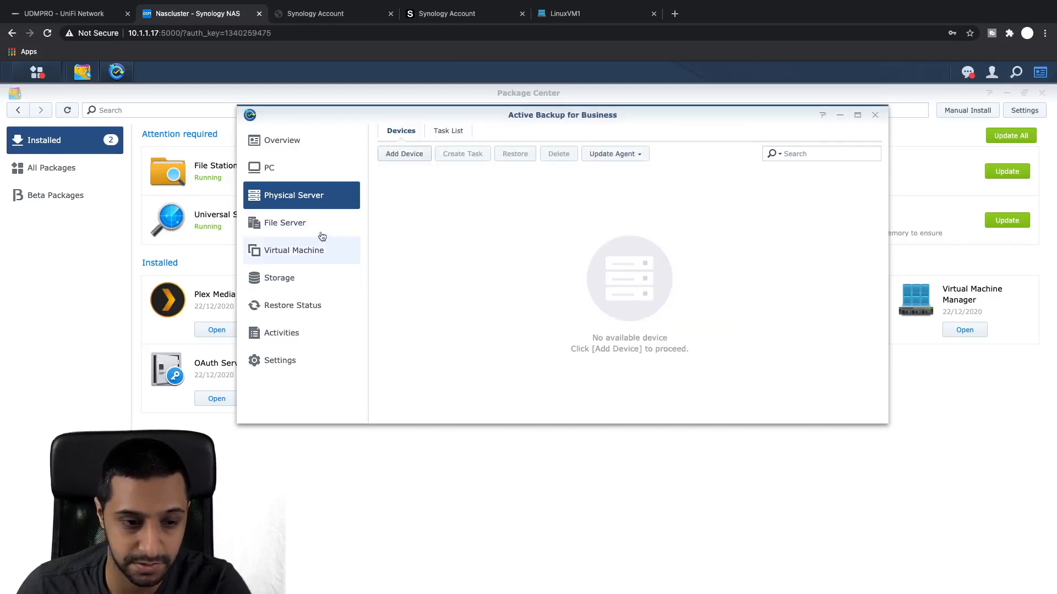
{"action": "left_click", "coordinate": [300, 230]}
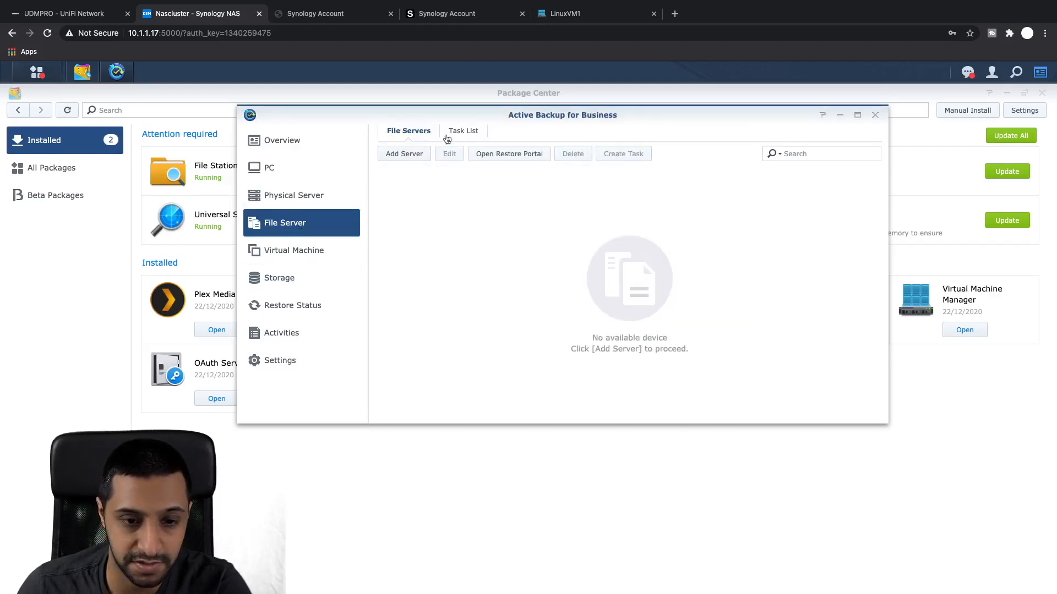
{"action": "left_click", "coordinate": [405, 154]}
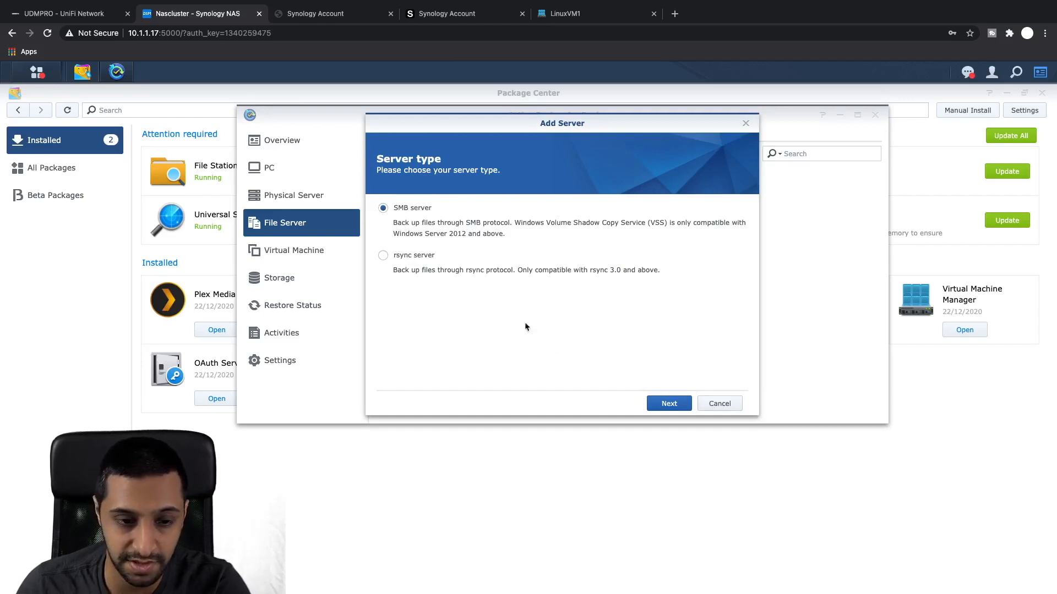
{"action": "left_click", "coordinate": [710, 402]}
Examine the VMware vSphere and Microsoft Hyper-V options for virtual machine backup.
{"action": "left_click", "coordinate": [292, 255]}
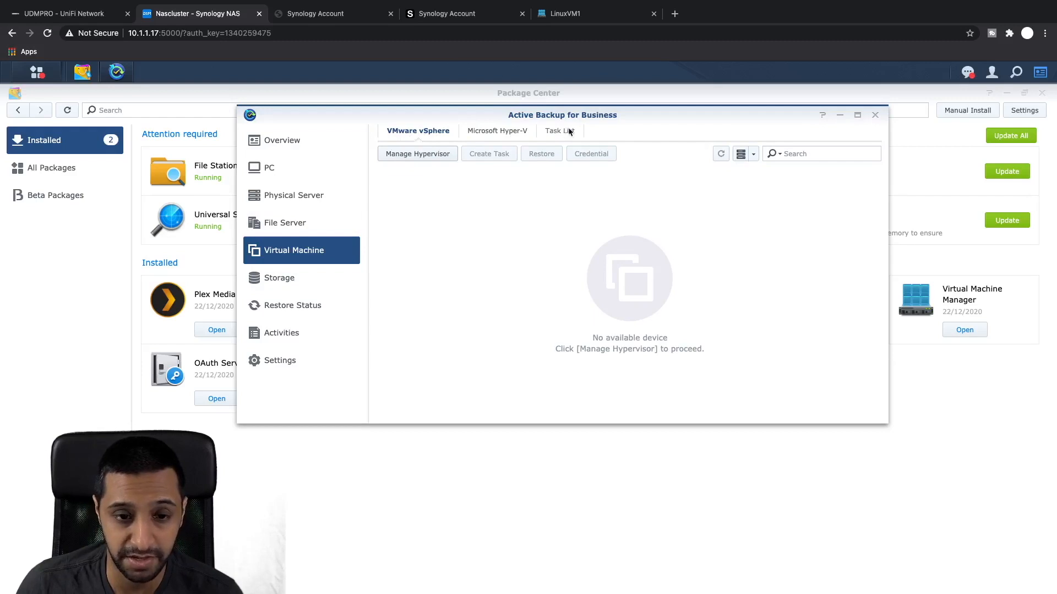
{"action": "left_click", "coordinate": [496, 131]}
{"action": "left_click", "coordinate": [424, 131]}
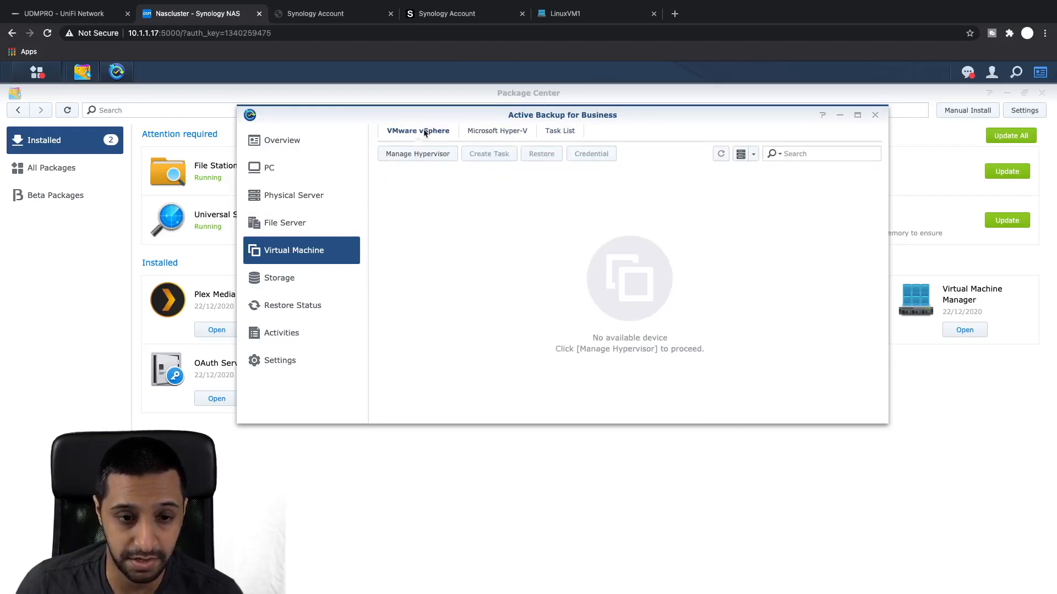
Compare the Microsoft Hyper-V and VMware vSphere pages and inspect the vSphere hypervisor management list without adding a host.
{"action": "left_click", "coordinate": [476, 132]}
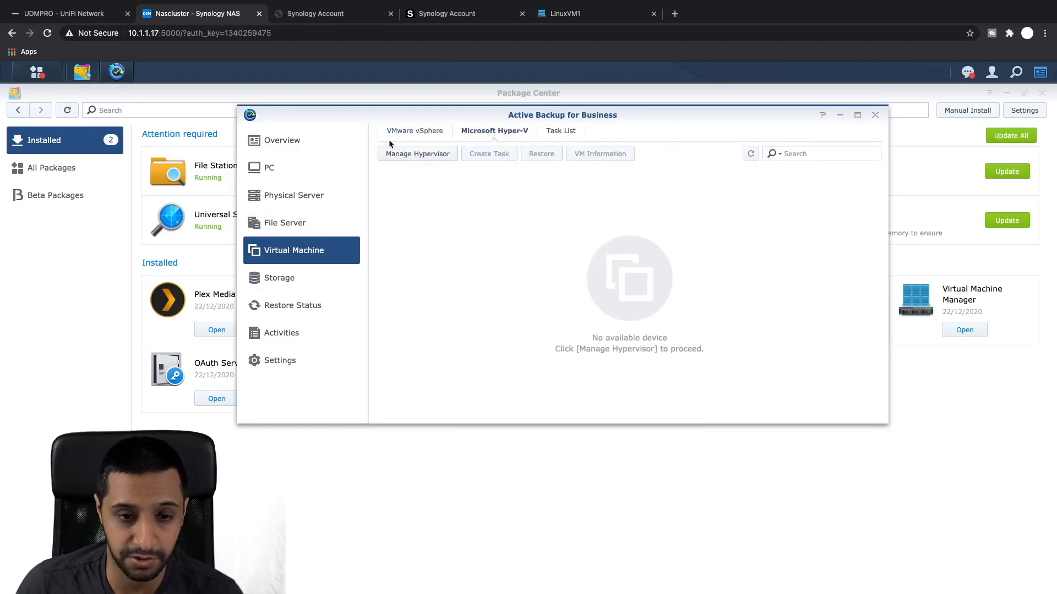
{"action": "left_click", "coordinate": [402, 132]}
{"action": "left_click", "coordinate": [407, 156]}
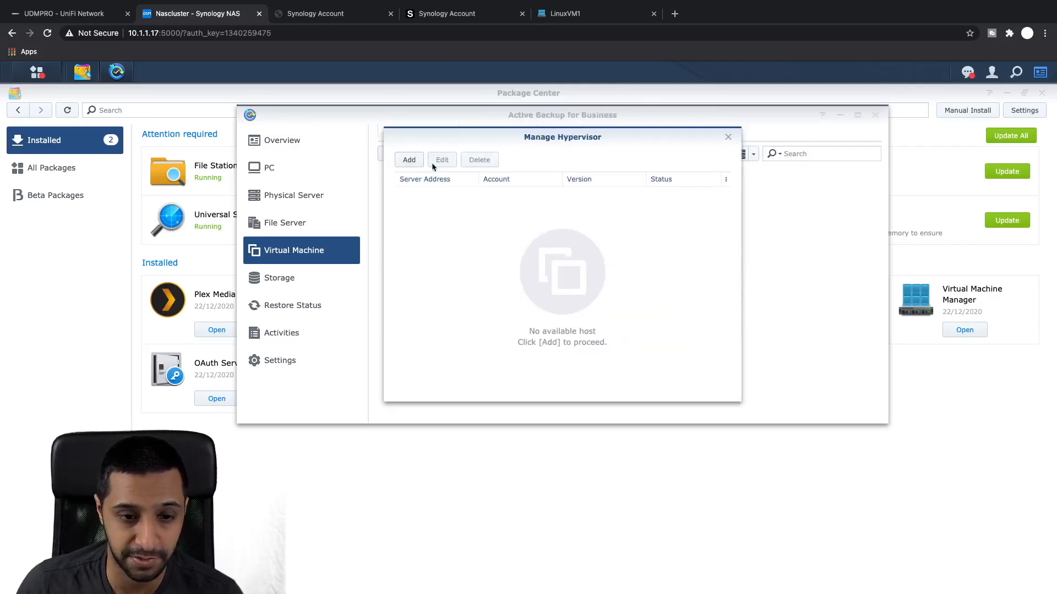
{"action": "left_click", "coordinate": [728, 137]}
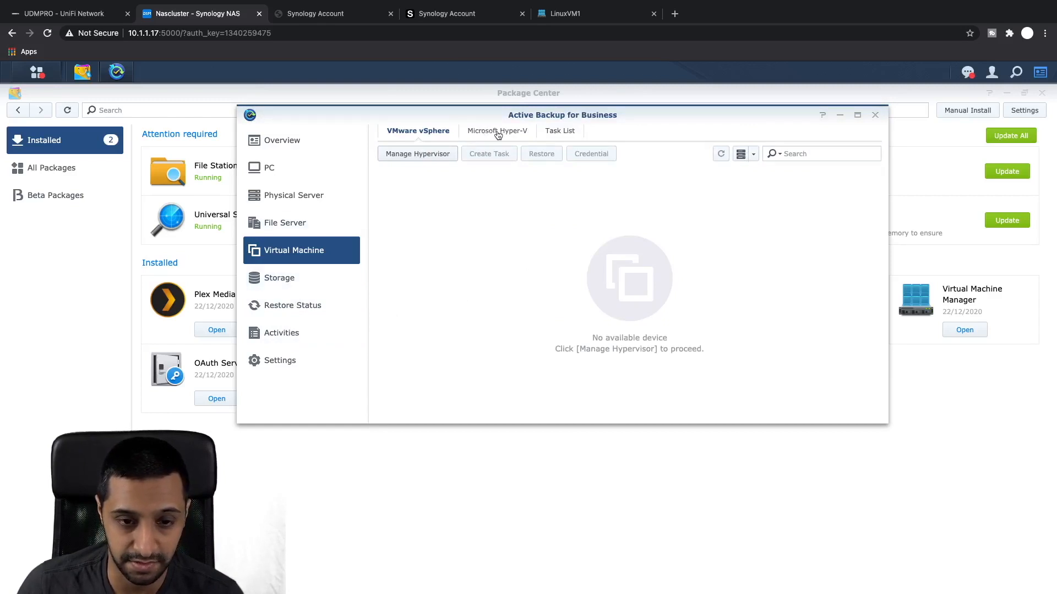
Review the storage, restore status, activities and settings pages of Active Backup for Business, and close the package window.
{"action": "left_click", "coordinate": [293, 284]}
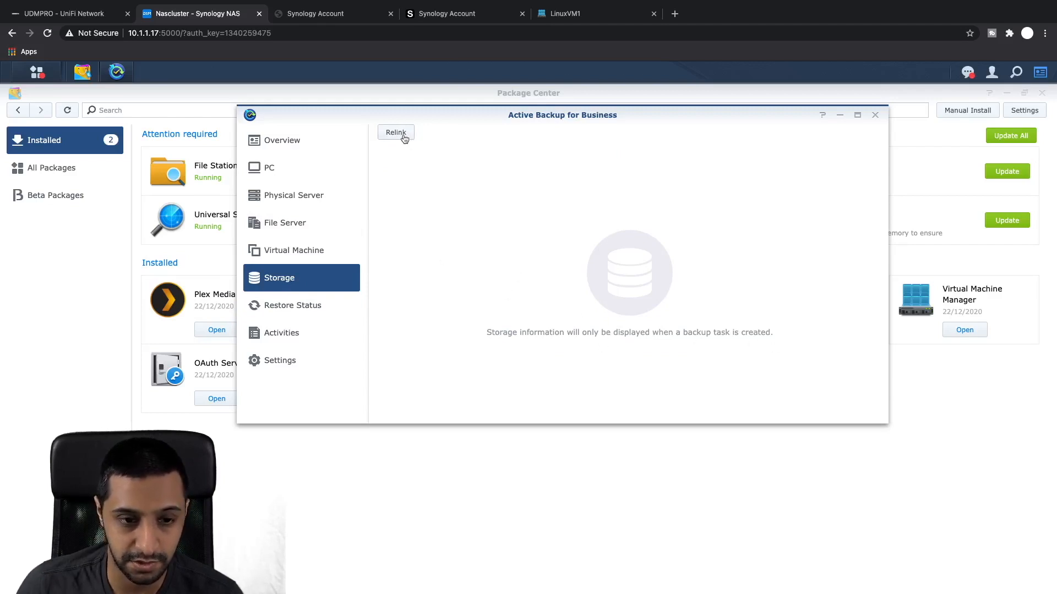
{"action": "left_click", "coordinate": [269, 306]}
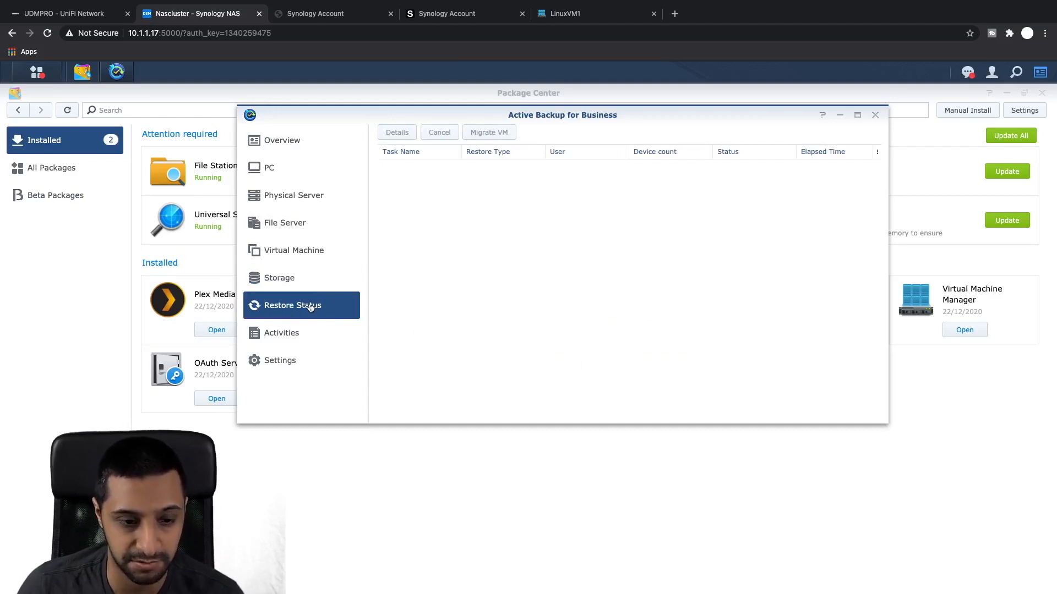
{"action": "left_click", "coordinate": [282, 334]}
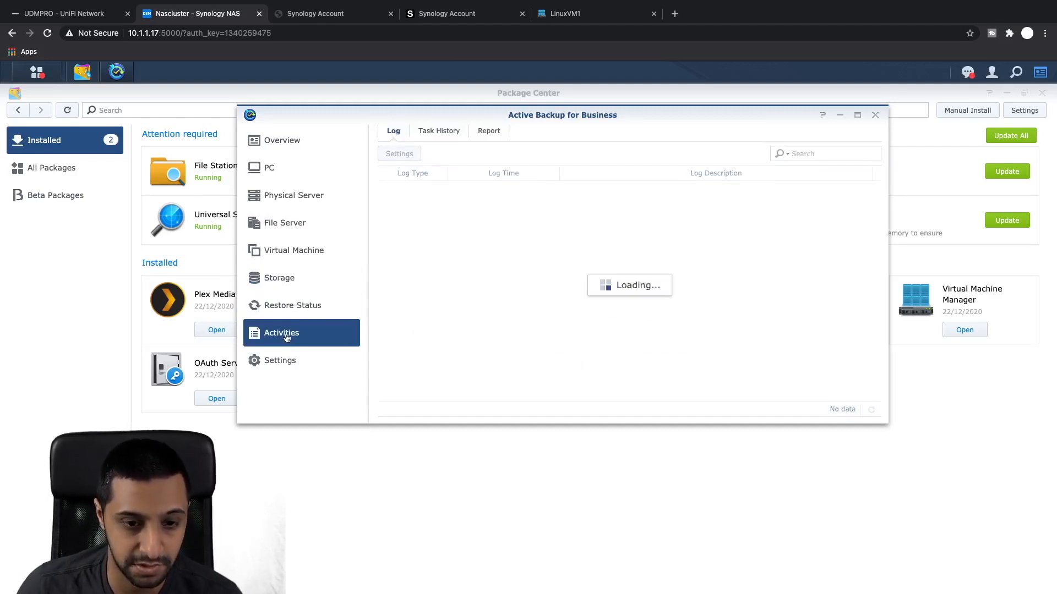
{"action": "left_click", "coordinate": [290, 370]}
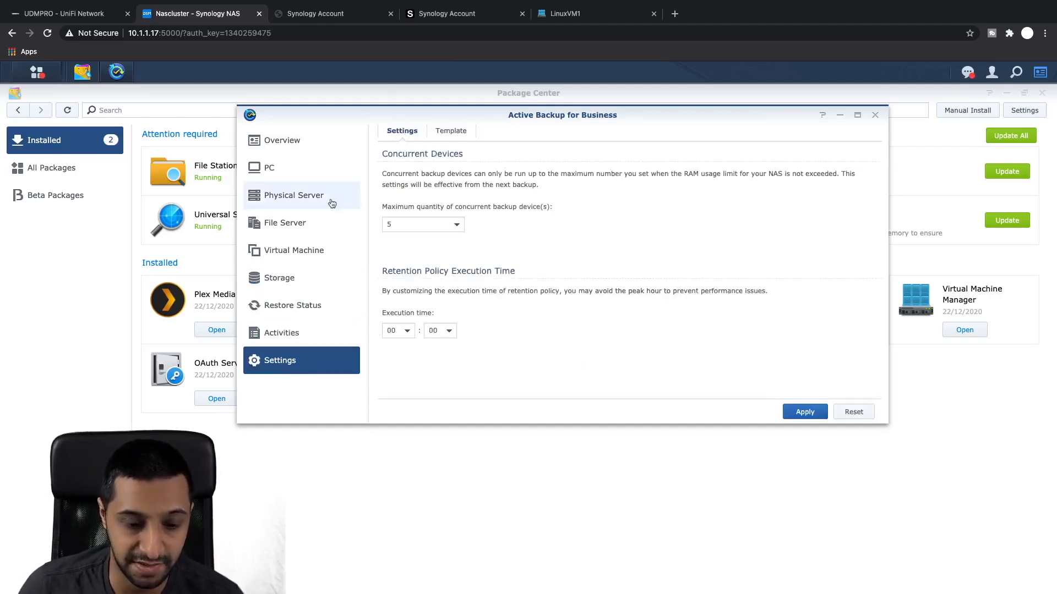
{"action": "left_click", "coordinate": [875, 114]}
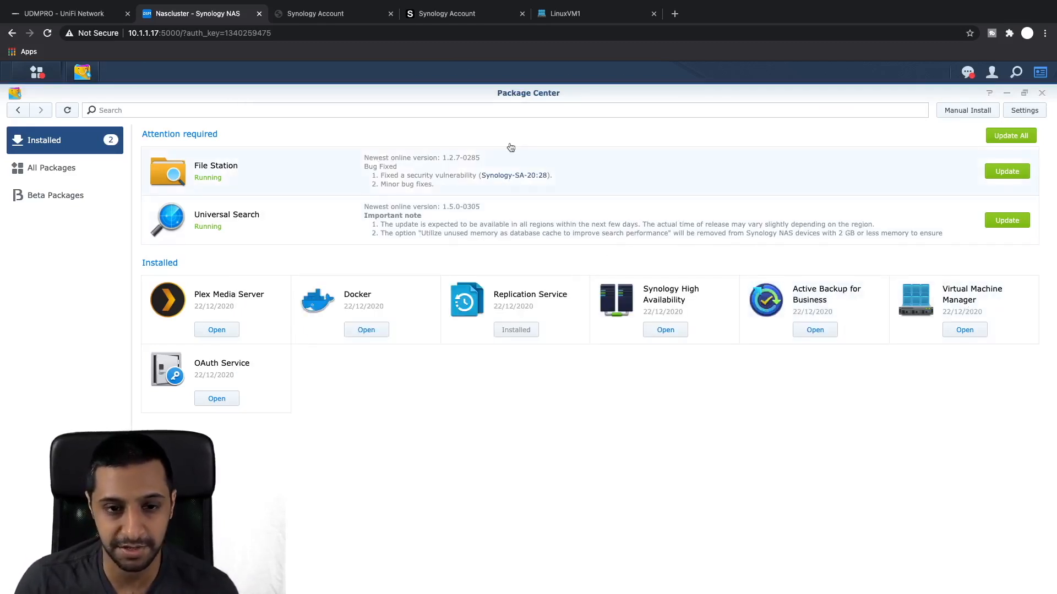
Check the Ubuntu installation progress in LinuxVM1, return to the Synology desktop, and open Docker from the installed packages.
{"action": "left_click", "coordinate": [581, 17]}
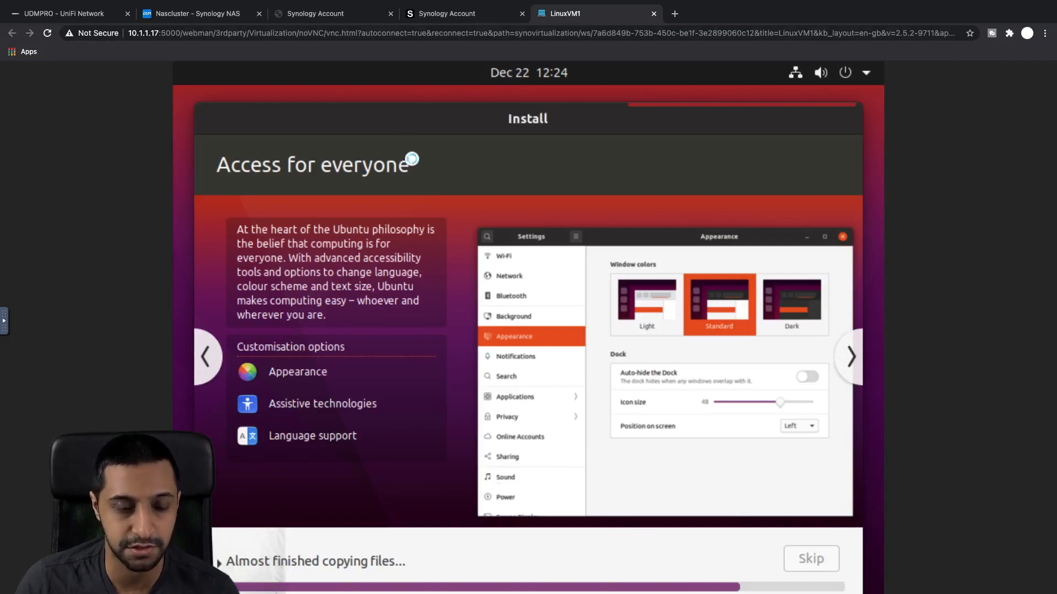
{"action": "key", "text": "super+2"}
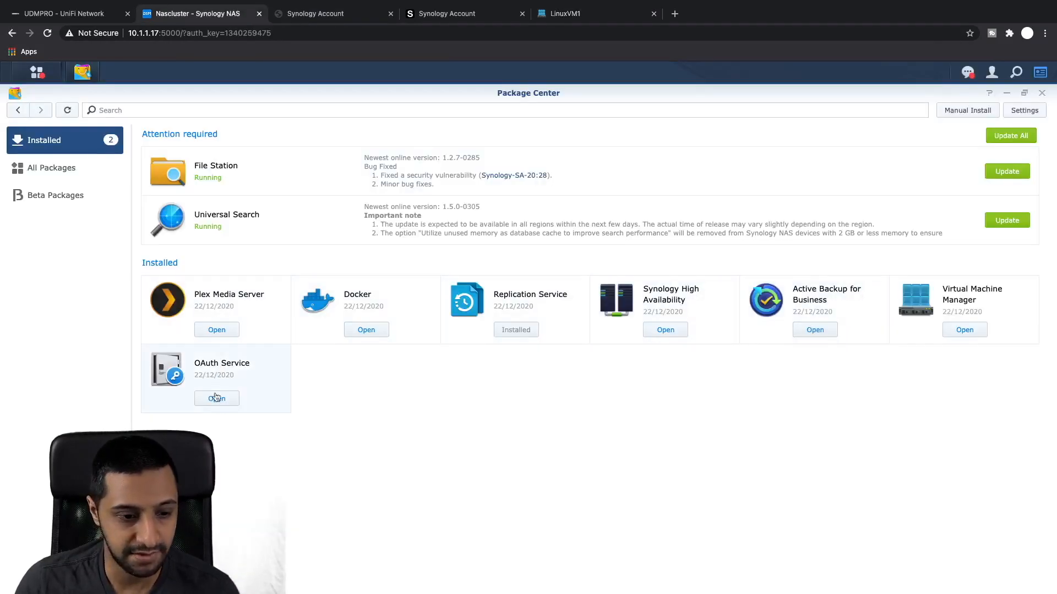
{"action": "left_click", "coordinate": [365, 333]}
{"action": "key", "text": "Escape"}
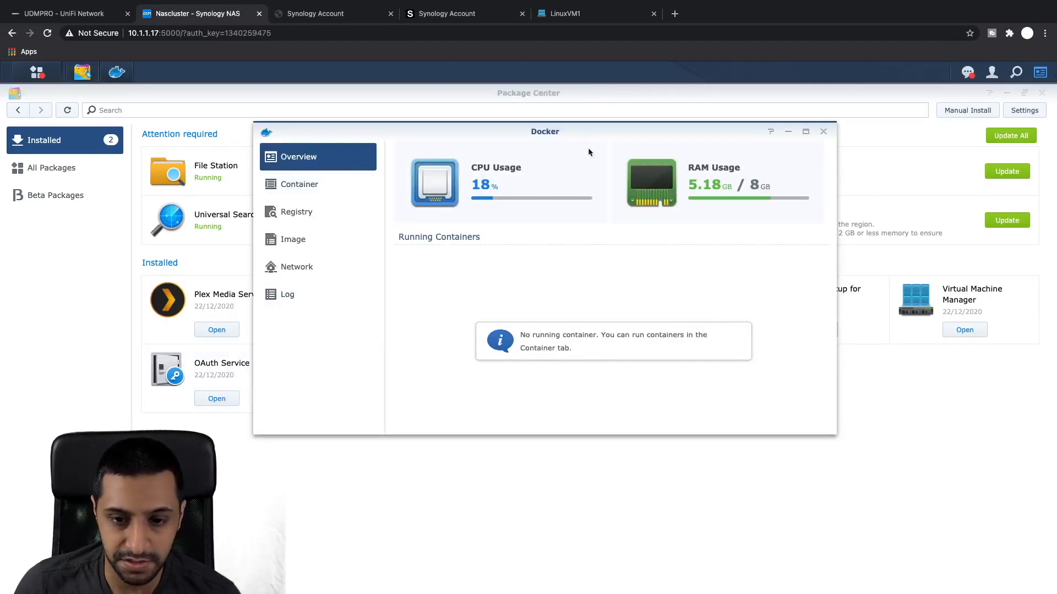
Examine Docker's container and image pages and the options for adding an image from a URL or file.
{"action": "left_click", "coordinate": [327, 189]}
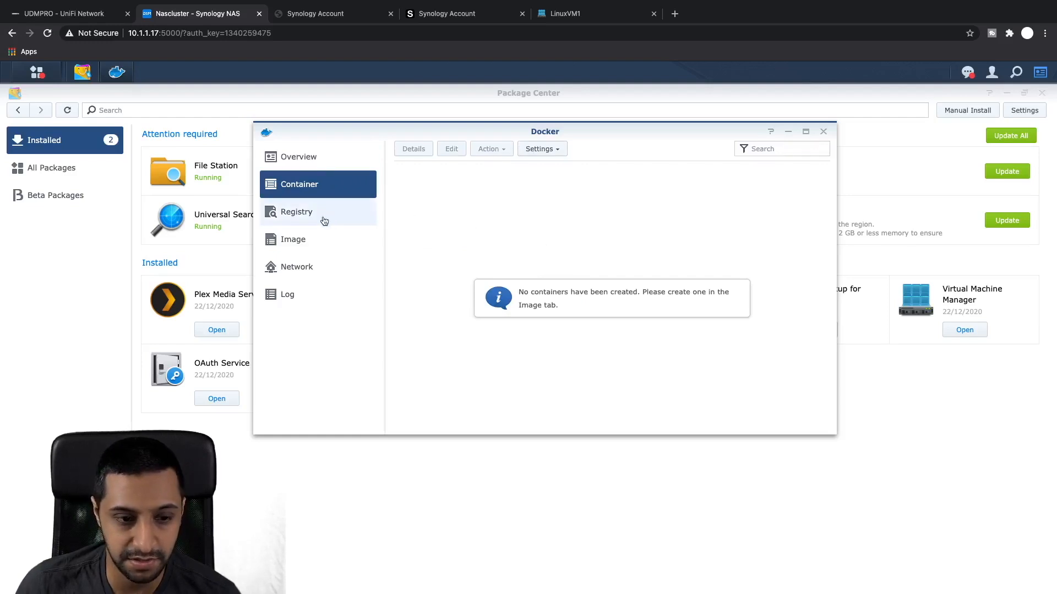
{"action": "left_click", "coordinate": [306, 244]}
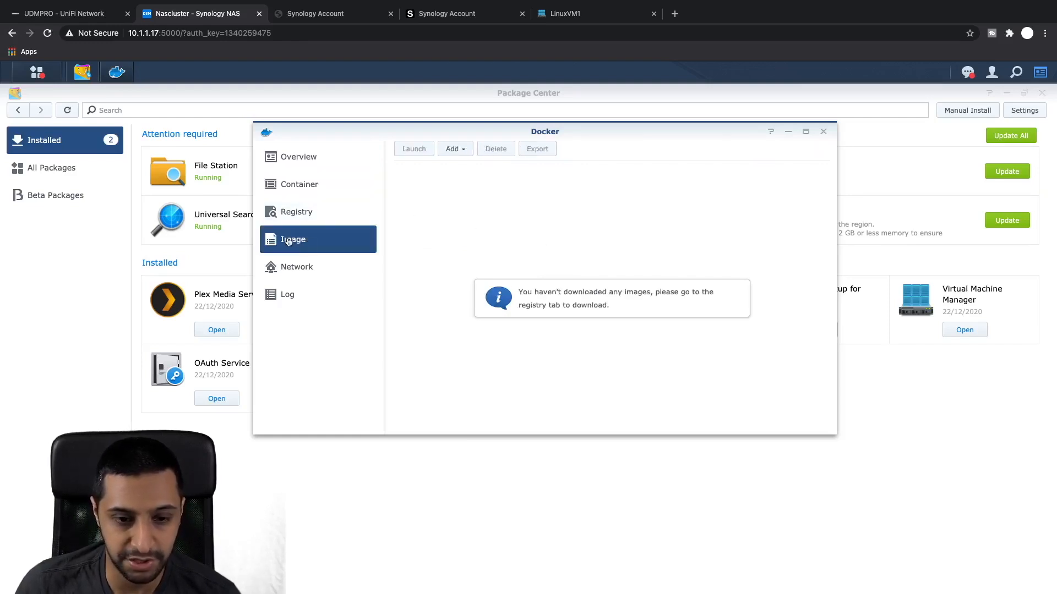
{"action": "left_click", "coordinate": [465, 154]}
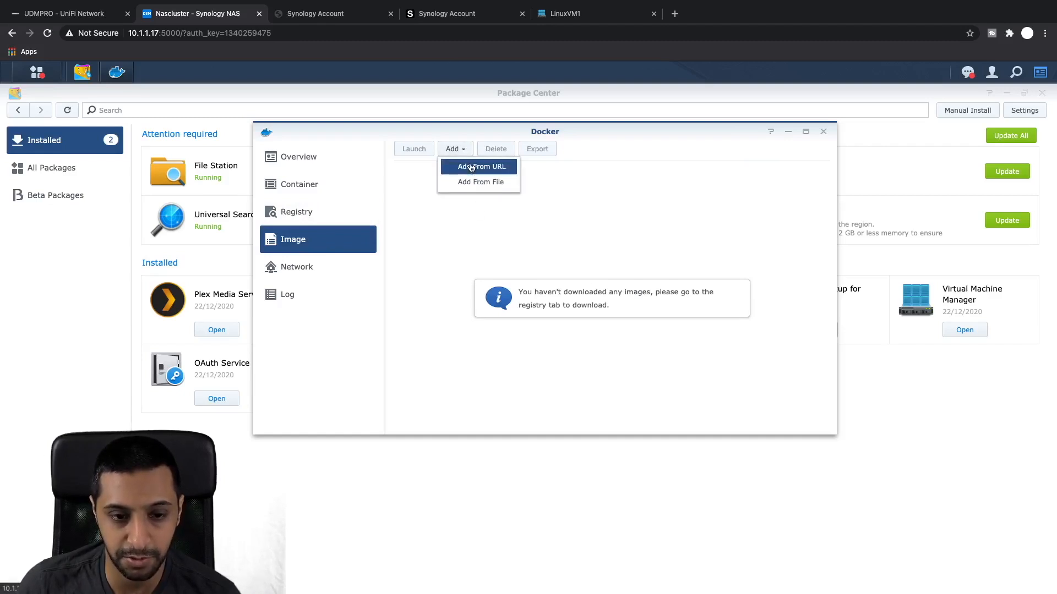
{"action": "left_click", "coordinate": [292, 183]}
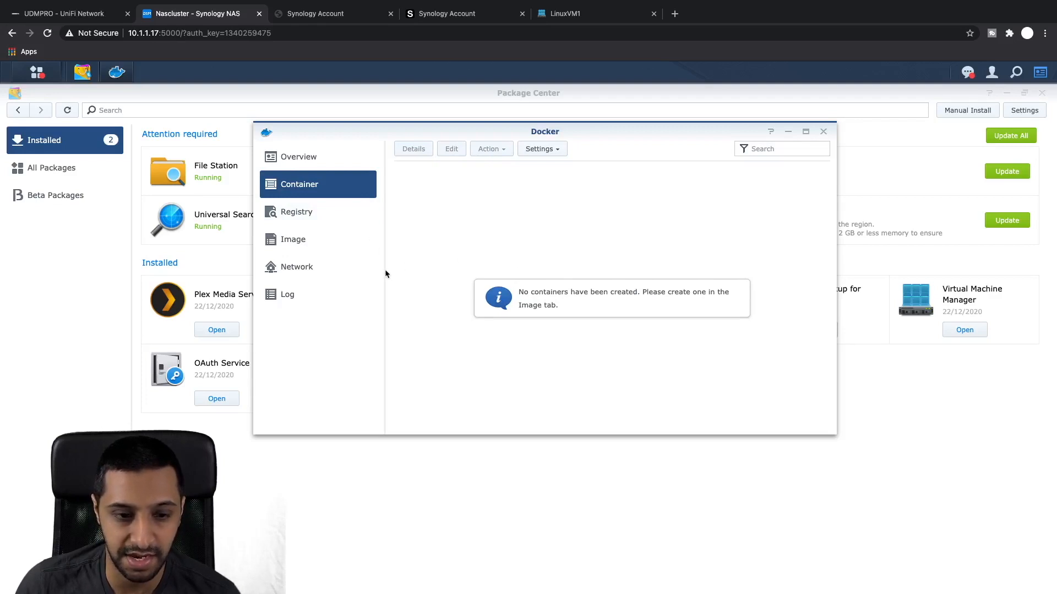
Download the latest official centos image from the Docker registry and show it among the downloaded images.
{"action": "left_click", "coordinate": [377, 210]}
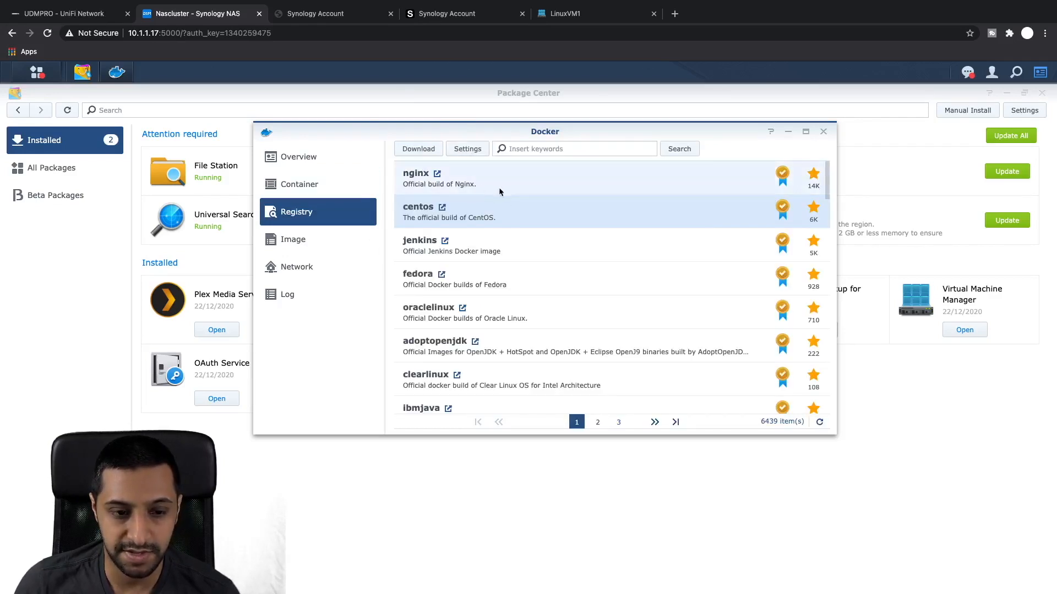
{"action": "left_click", "coordinate": [299, 245]}
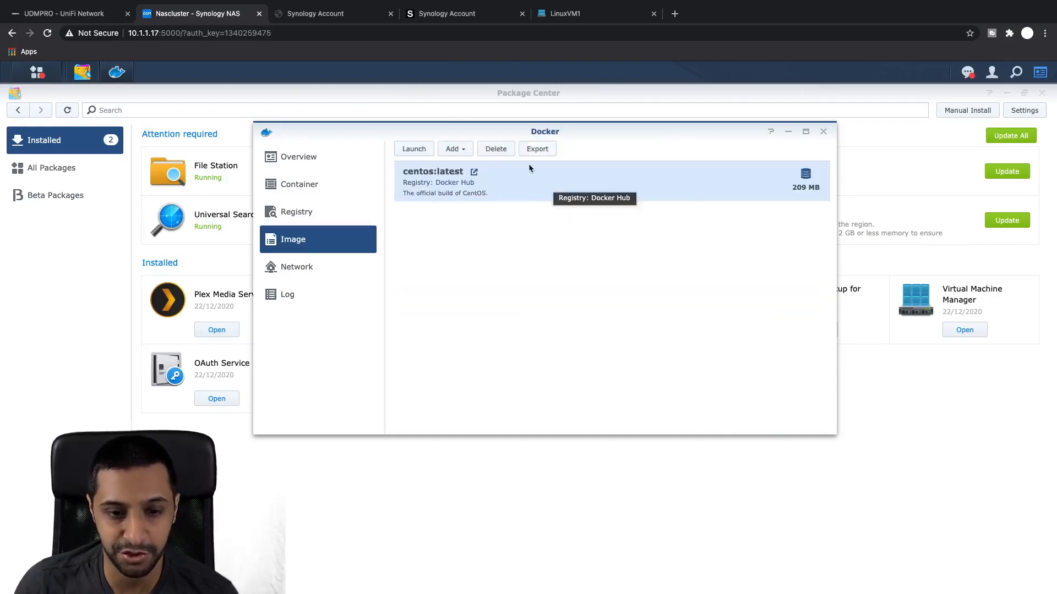
Launch a container from centos:latest, keeping the name centos1, and enable high privilege and resource limitation with medium CPU priority and 1024 MB memory.
{"action": "double_click", "coordinate": [512, 188]}
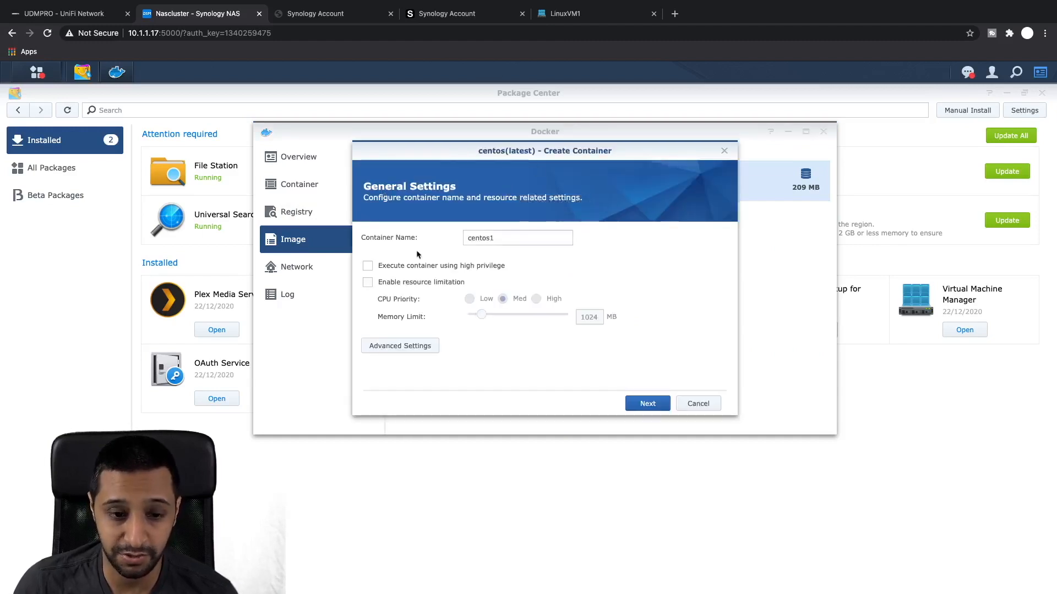
{"action": "left_click_drag", "start_coordinate": [530, 238], "coordinate": [461, 238]}
{"action": "left_click", "coordinate": [527, 240]}
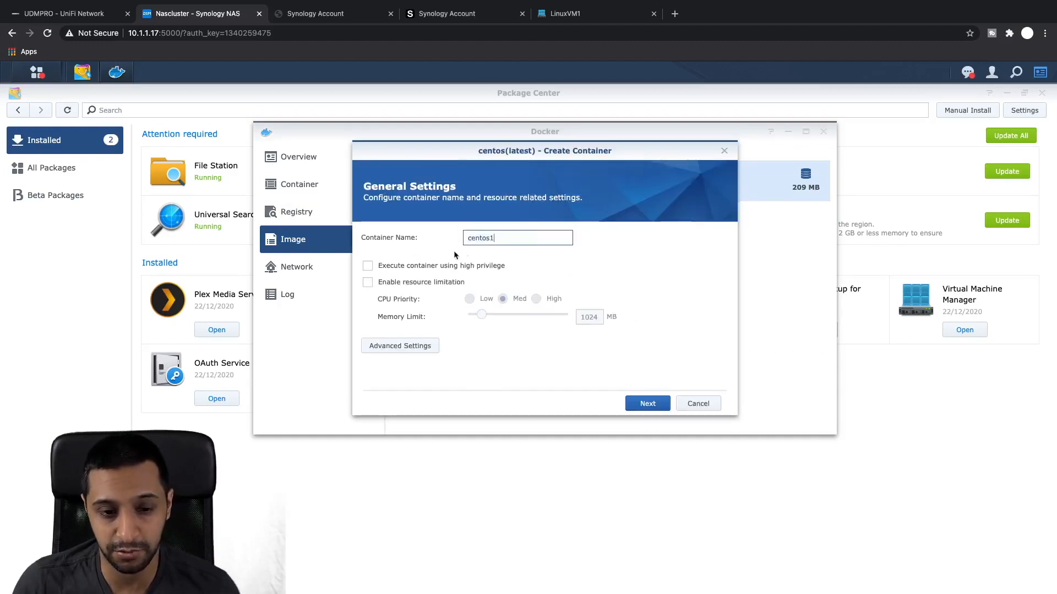
{"action": "left_click", "coordinate": [420, 271]}
{"action": "left_click", "coordinate": [624, 303]}
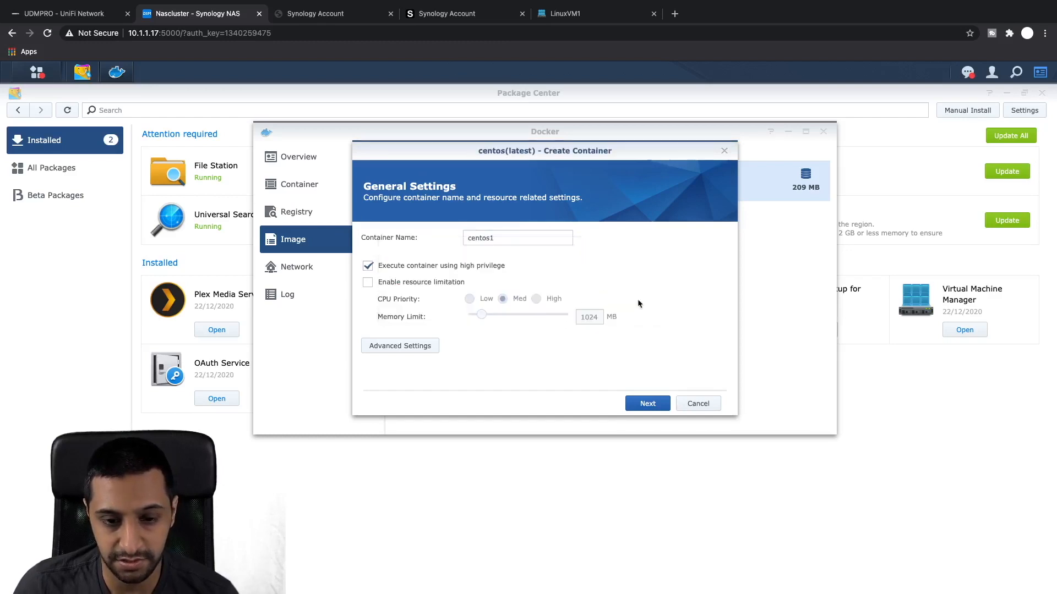
{"action": "left_click", "coordinate": [368, 283]}
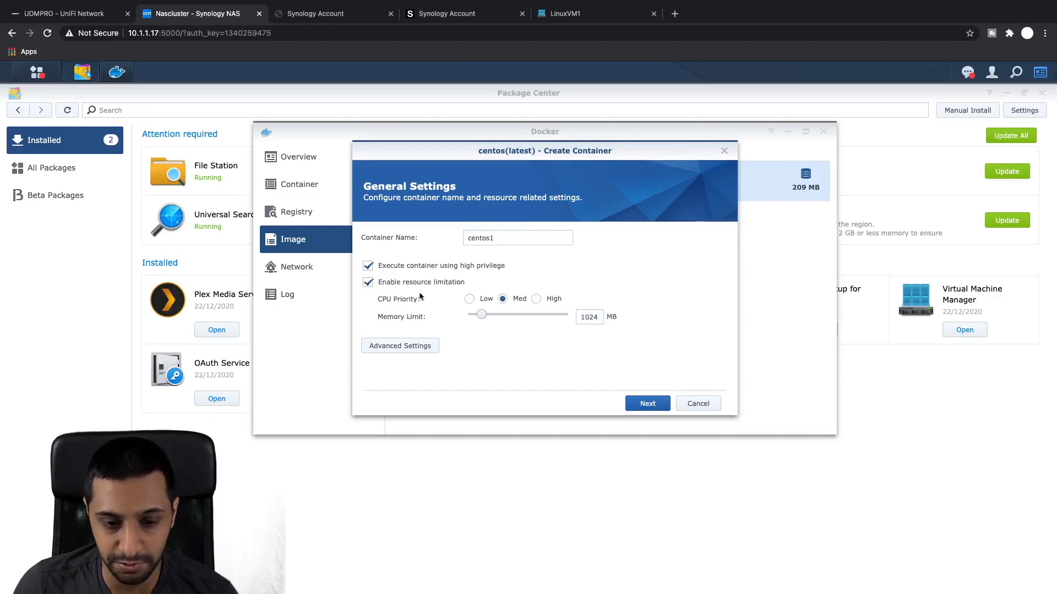
Review the container's advanced settings for restart, volume, network, ports, links and environment, and leave them without applying changes.
{"action": "left_click", "coordinate": [427, 346]}
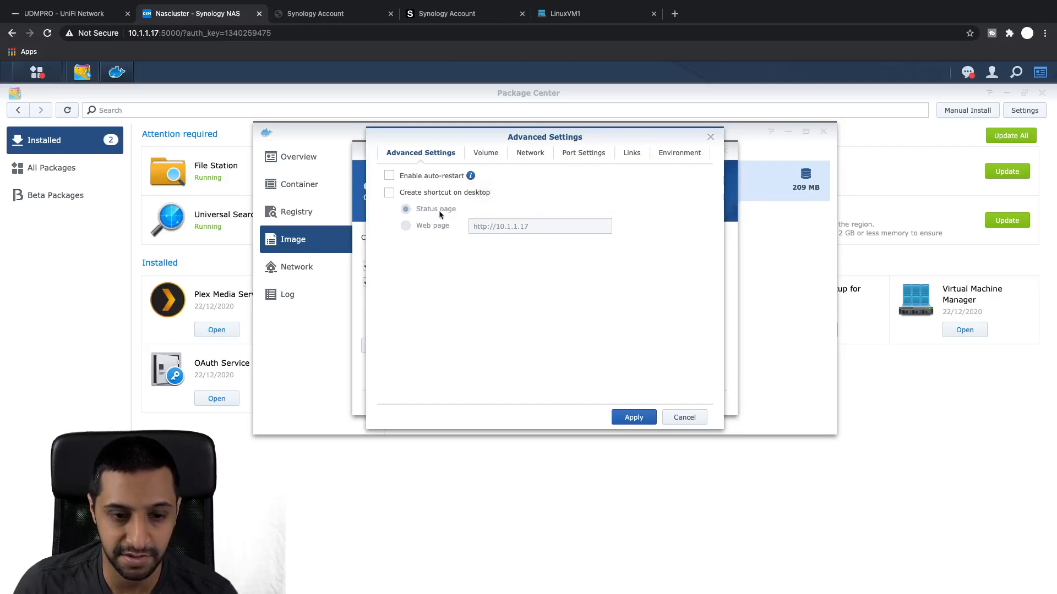
{"action": "left_click", "coordinate": [486, 154]}
{"action": "left_click", "coordinate": [526, 154]}
{"action": "left_click", "coordinate": [581, 154]}
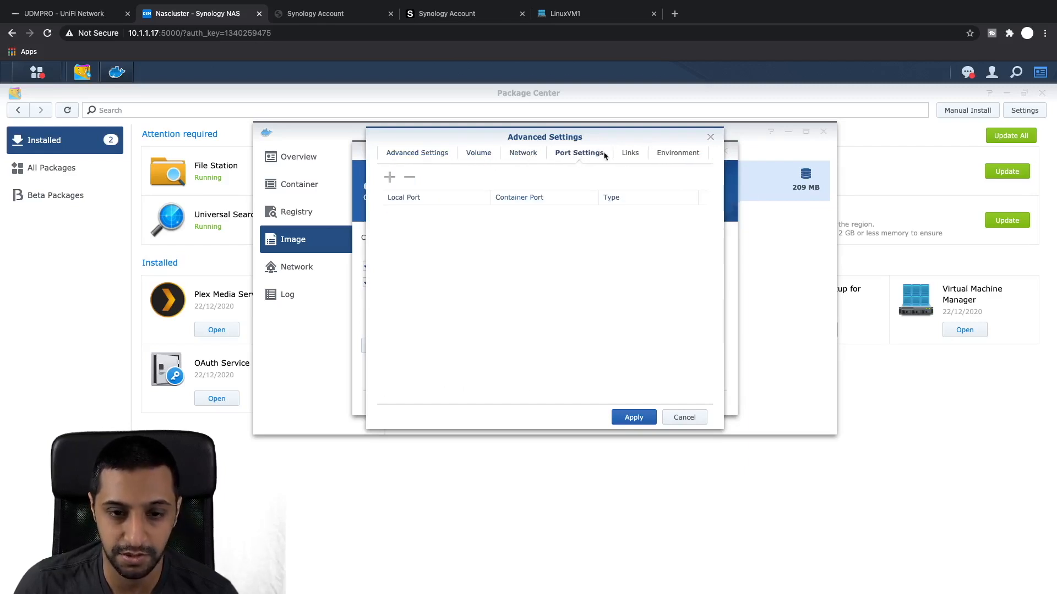
{"action": "left_click", "coordinate": [623, 154]}
{"action": "left_click", "coordinate": [672, 153]}
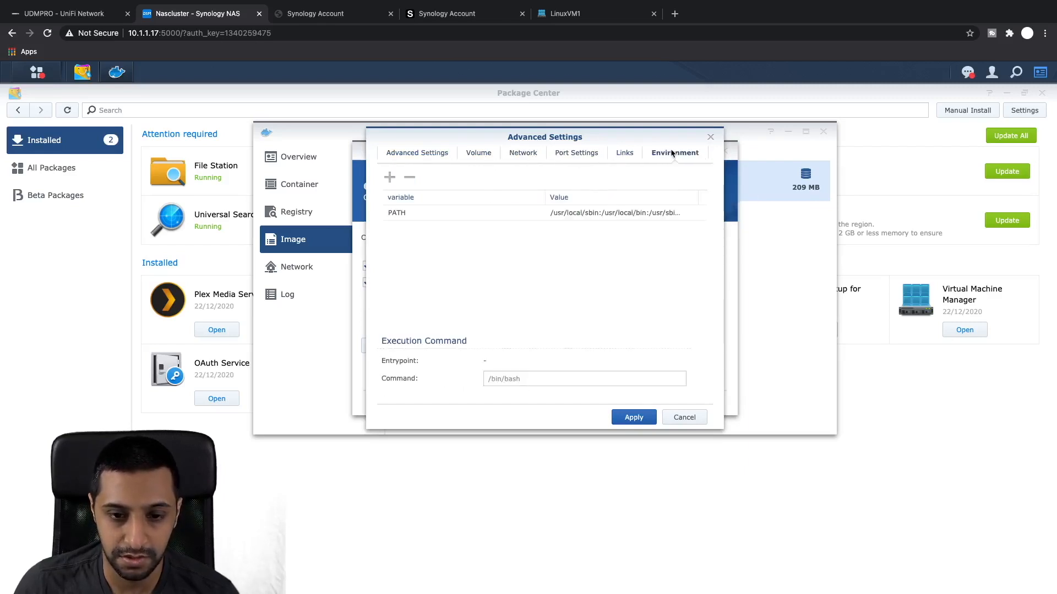
{"action": "left_click", "coordinate": [680, 418]}
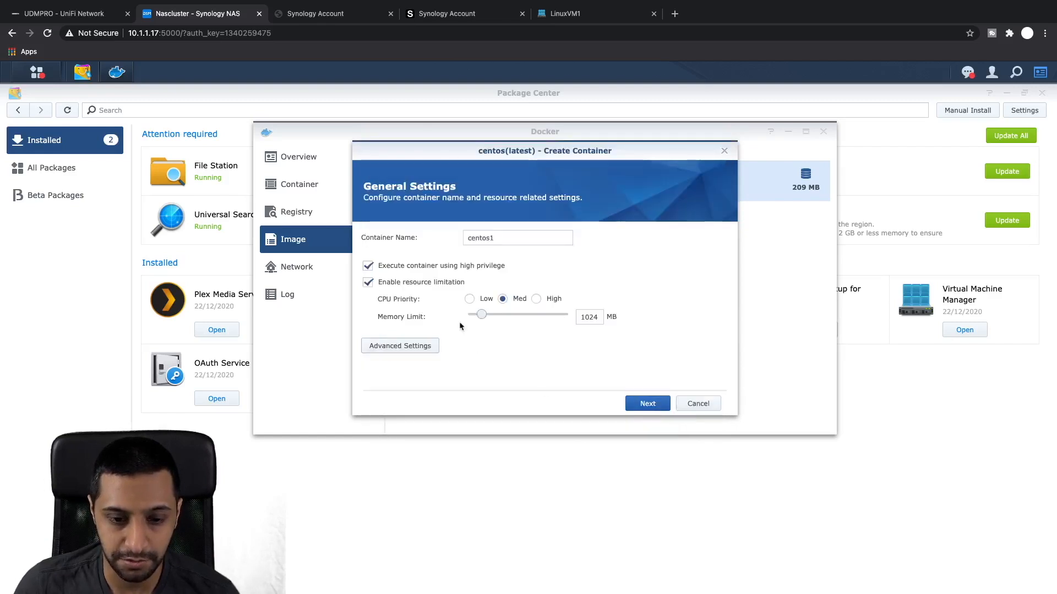
Create the centos1 container with the option to run it once the wizard is finished, and show the container list.
{"action": "left_click", "coordinate": [643, 401]}
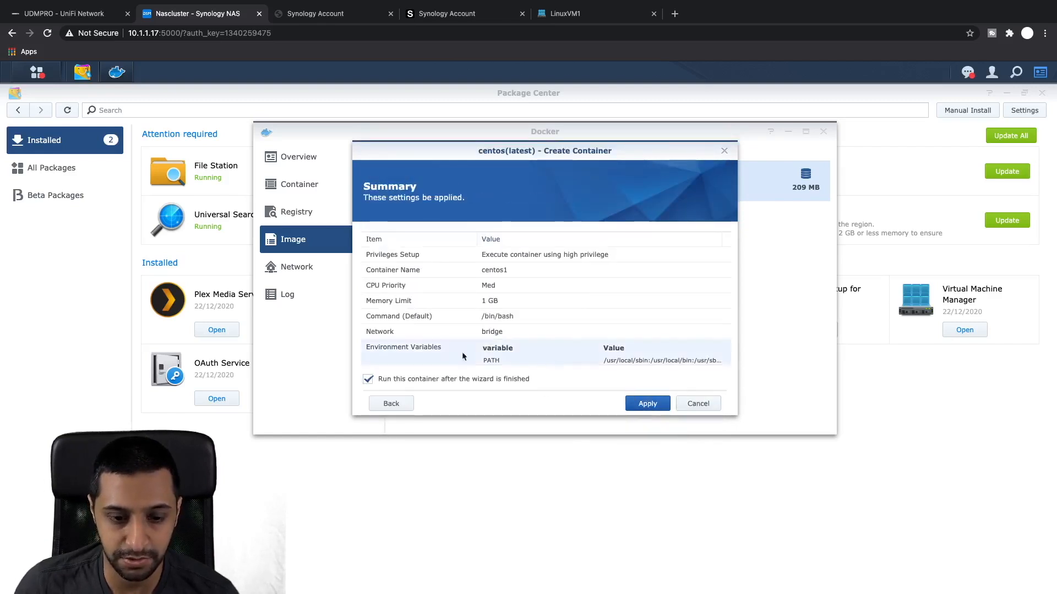
{"action": "left_click", "coordinate": [646, 404]}
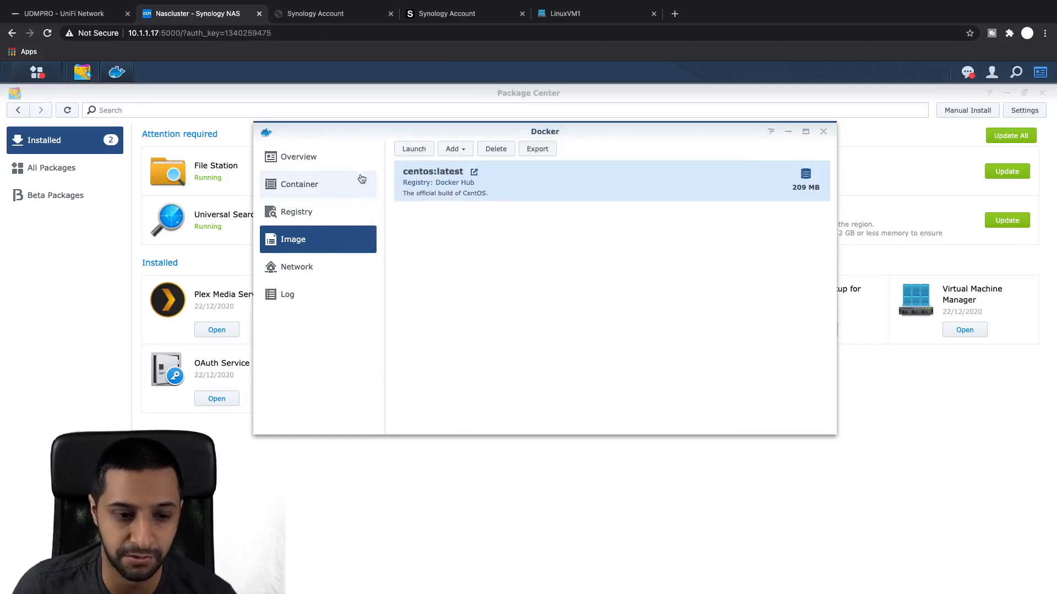
{"action": "left_click", "coordinate": [306, 188]}
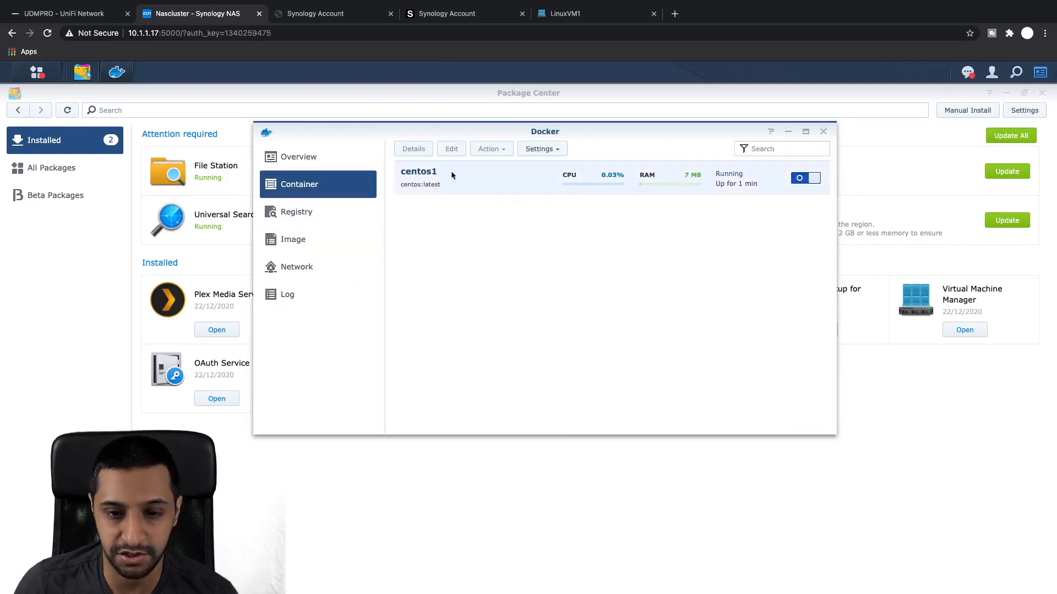
Examine the overview, process list and log in the details of the centos1 container.
{"action": "left_click", "coordinate": [432, 180]}
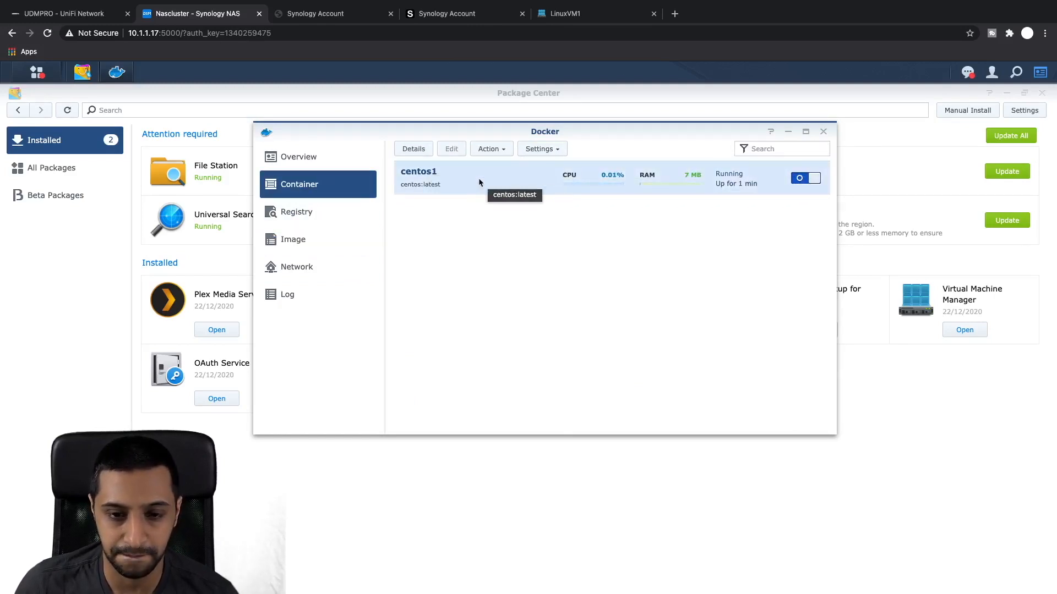
{"action": "left_click", "coordinate": [419, 149]}
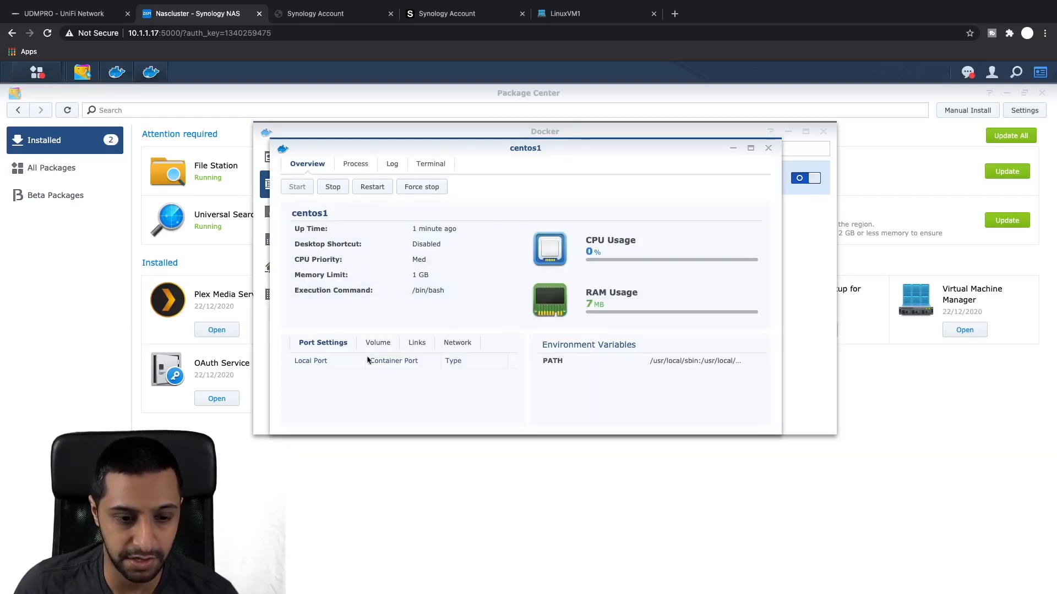
{"action": "left_click", "coordinate": [353, 164]}
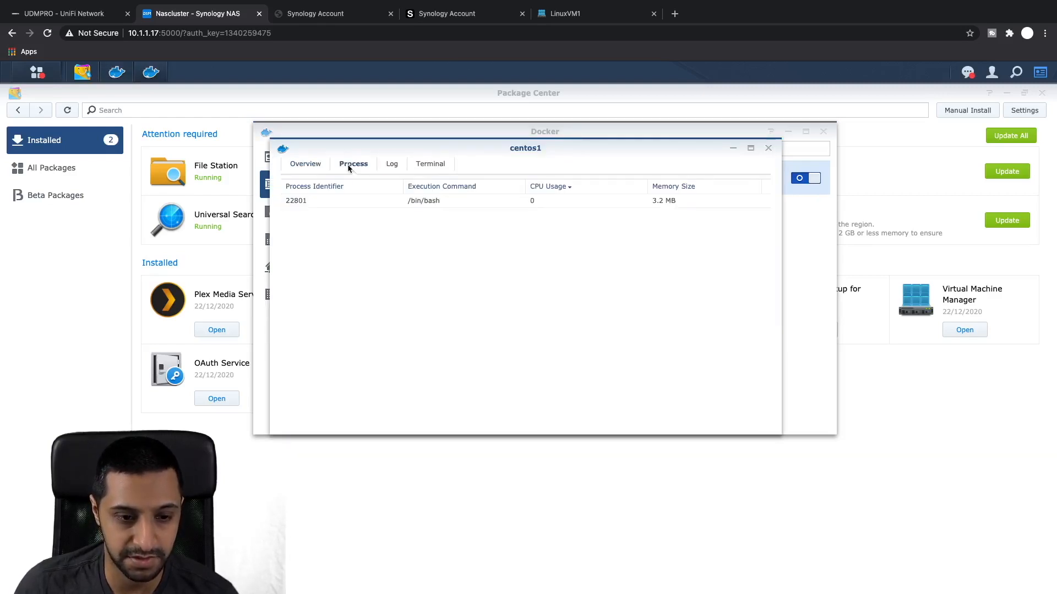
{"action": "left_click", "coordinate": [393, 165]}
Run ping 10.1.1.1 in the centos1 container's terminal and stop it after several replies.
{"action": "left_click", "coordinate": [427, 164]}
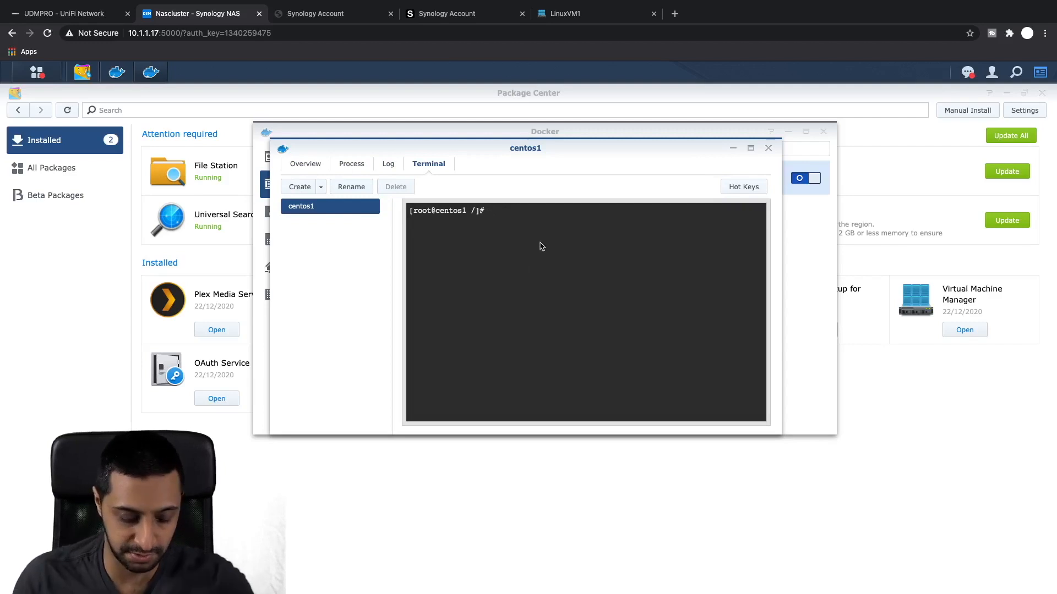
{"action": "type", "text": "ping 10.1.1.1"}
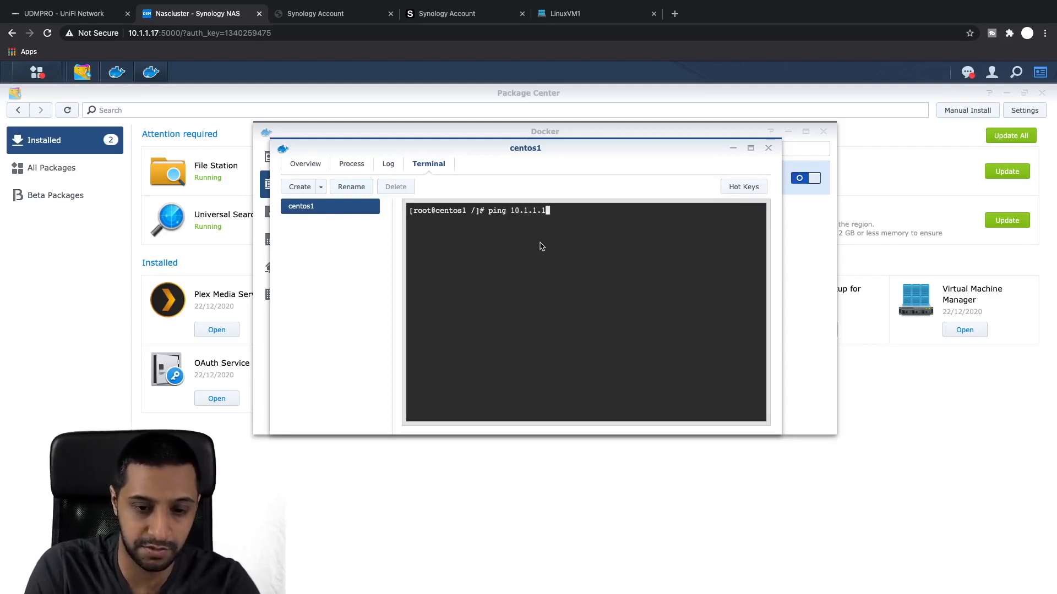
{"action": "key", "text": "Return"}
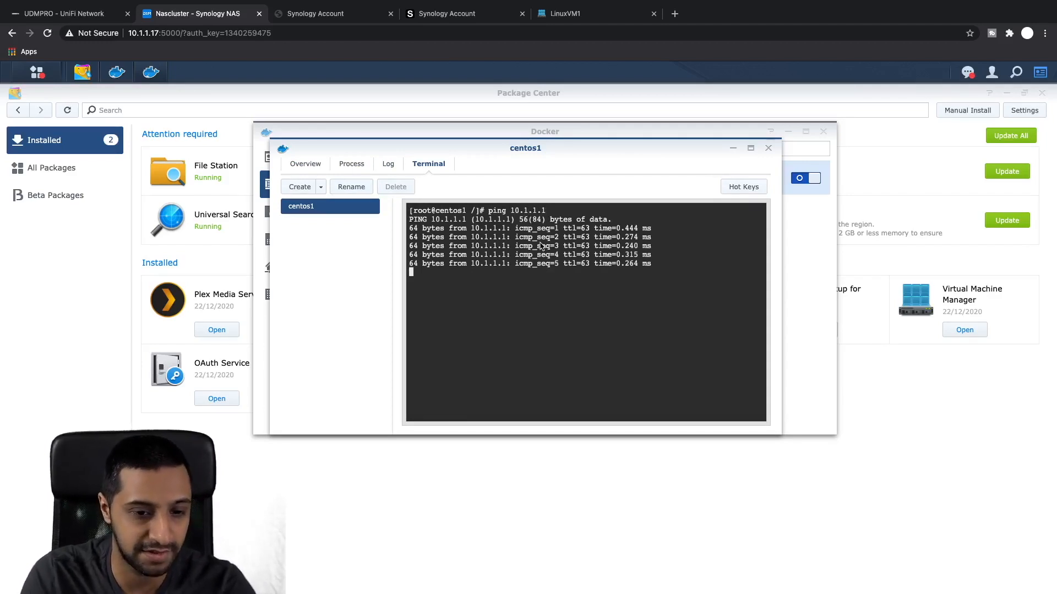
{"action": "key", "text": "ctrl+c"}
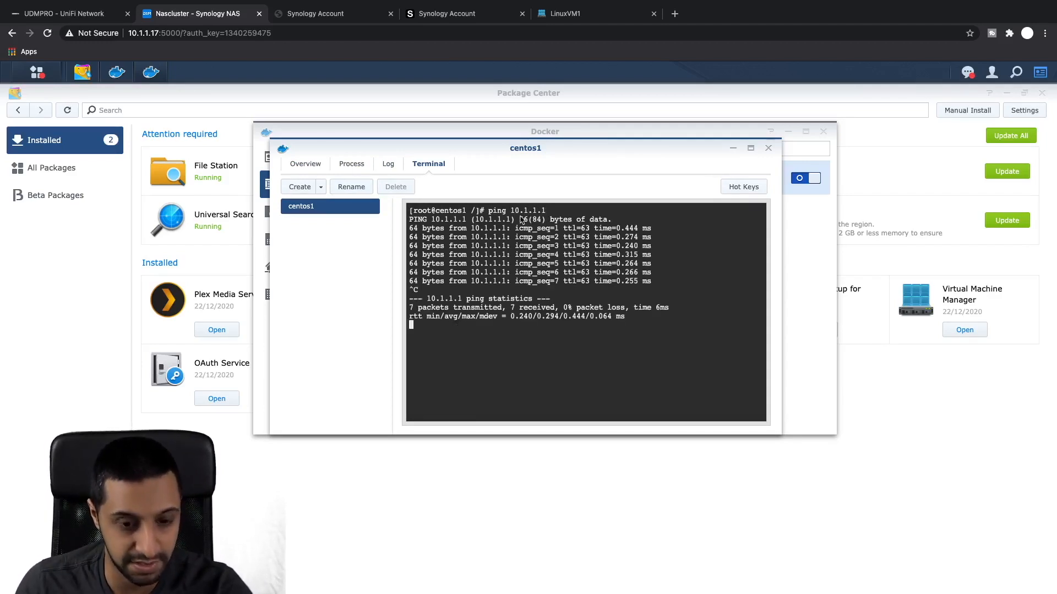
Close the centos1 container's details and switch the container off in the container list.
{"action": "left_click", "coordinate": [765, 148]}
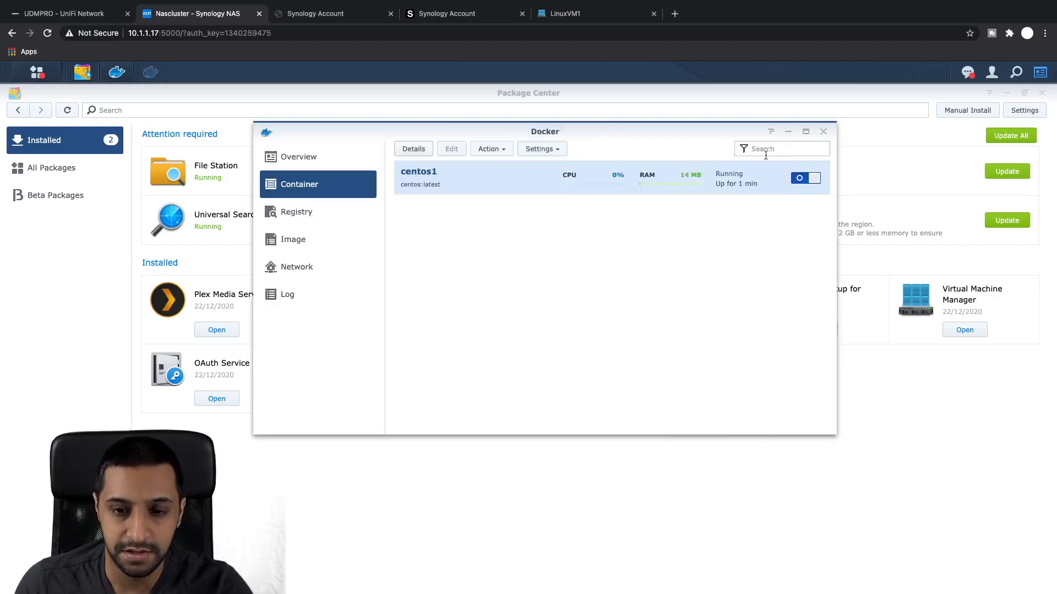
{"action": "left_click", "coordinate": [804, 178]}
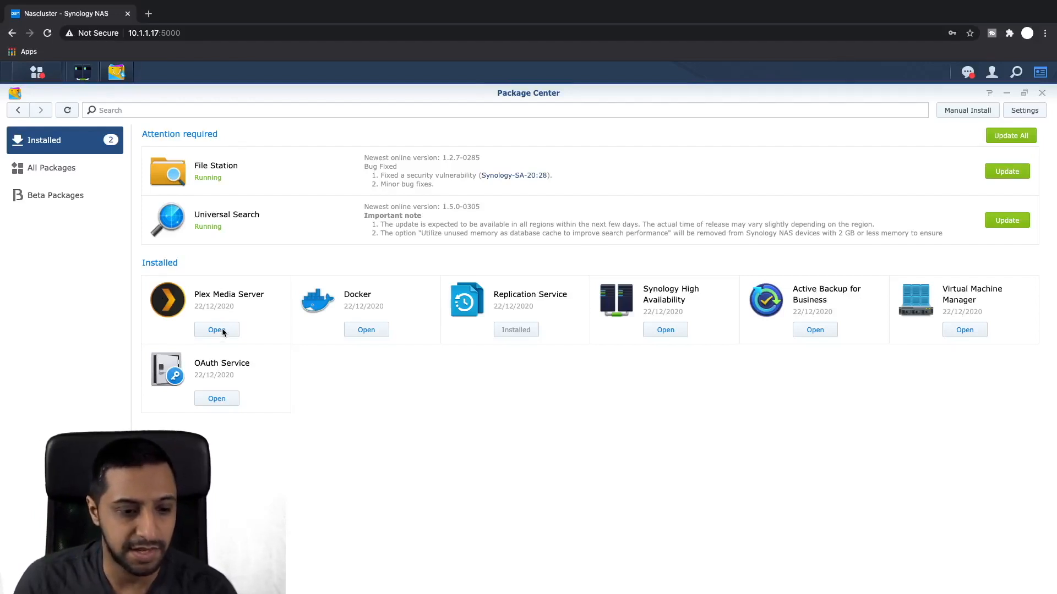
Open Plex Media Server from the installed packages and dismiss its introduction and the Plex Pass offer.
{"action": "left_click", "coordinate": [225, 332]}
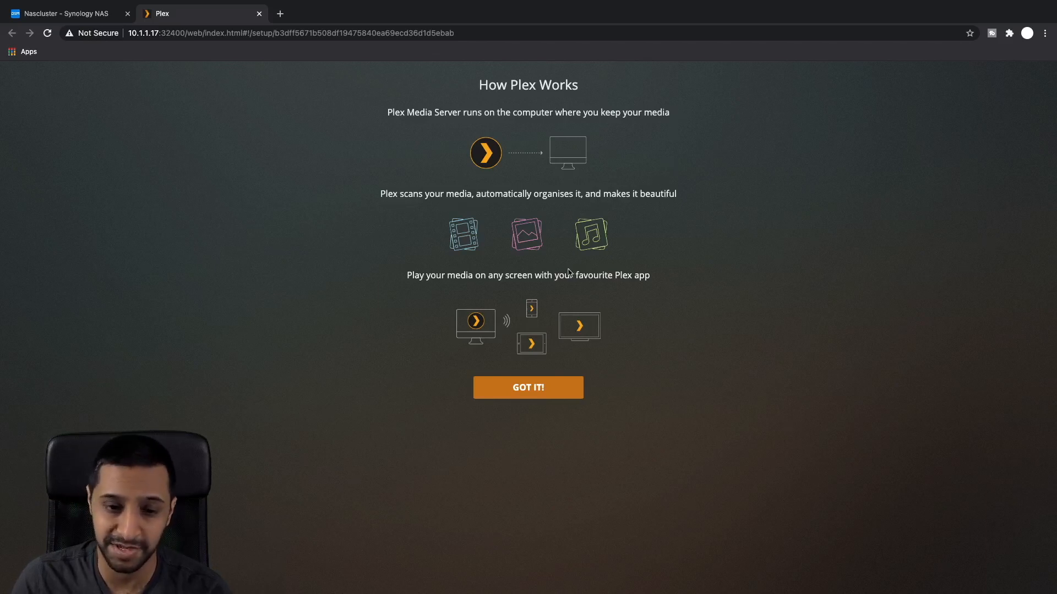
{"action": "left_click", "coordinate": [521, 388]}
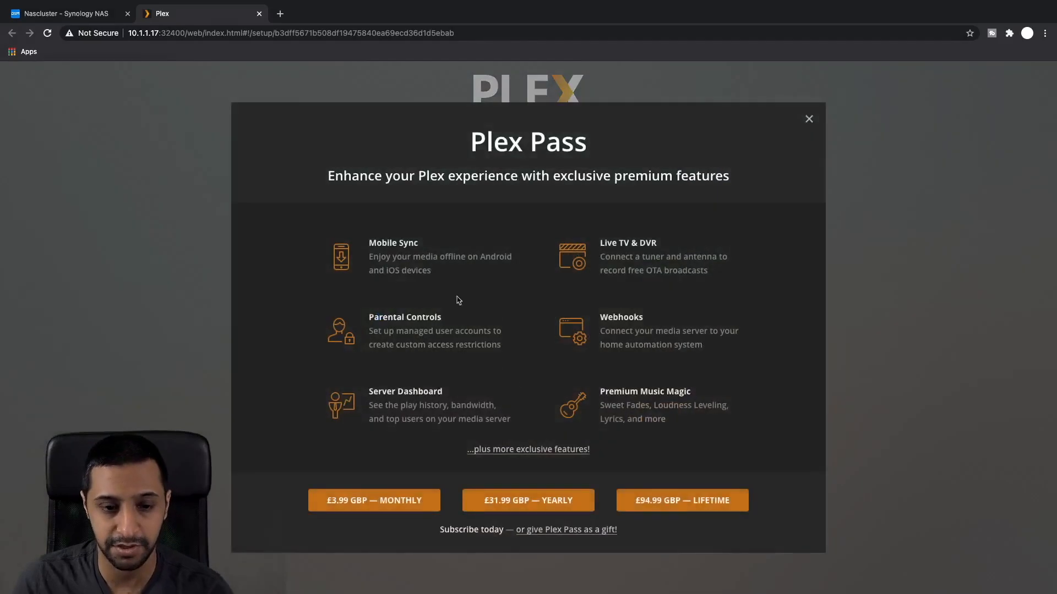
{"action": "left_click", "coordinate": [809, 119]}
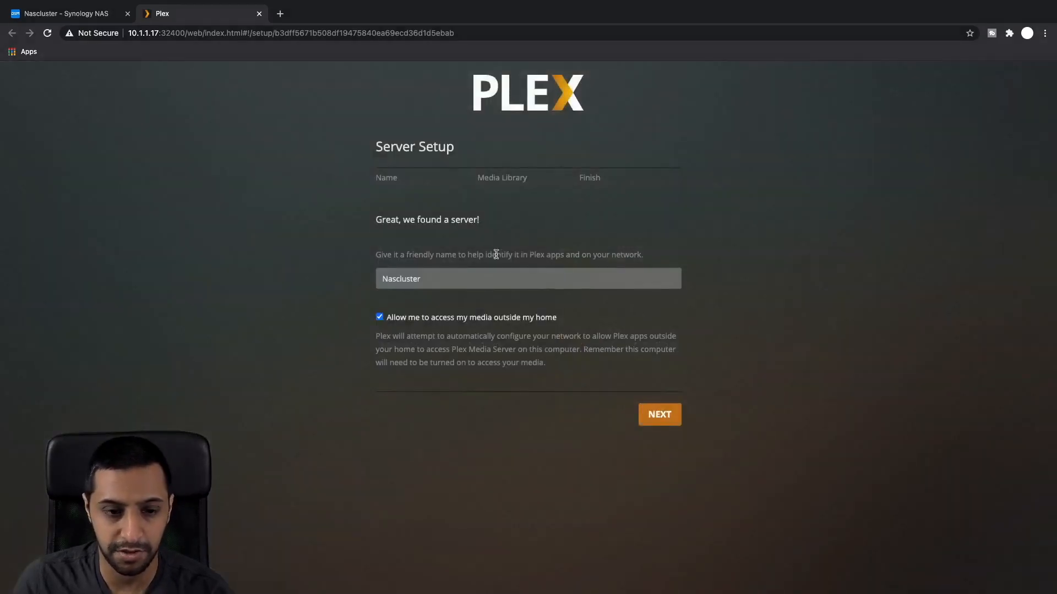
Name the Plex server HomePlex, disable access to media outside the home, and continue the server setup.
{"action": "left_click", "coordinate": [425, 281]}
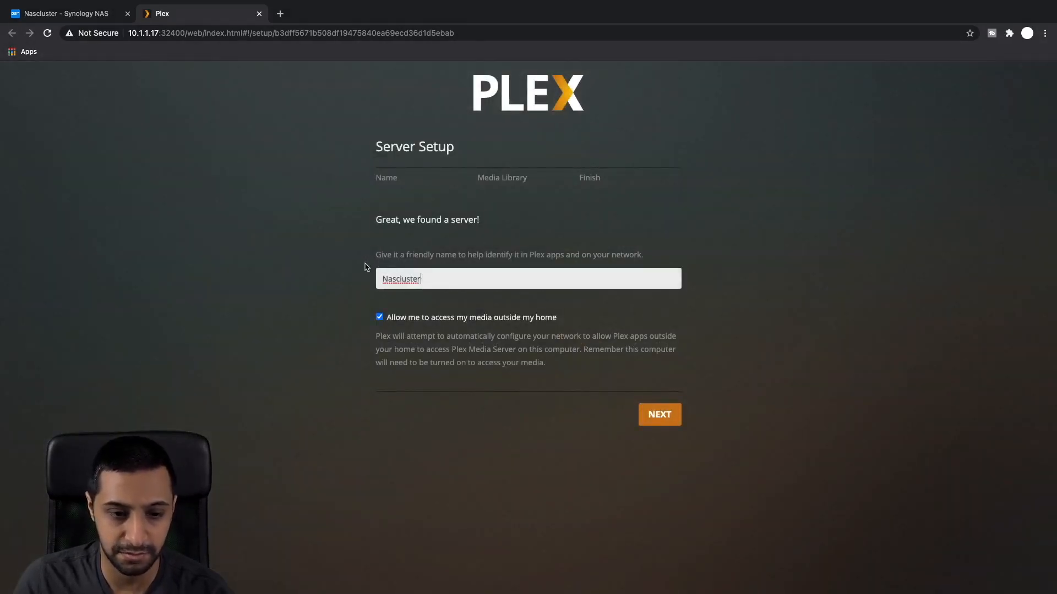
{"action": "left_click_drag", "start_coordinate": [452, 284], "coordinate": [352, 284]}
{"action": "left_click", "coordinate": [426, 279]}
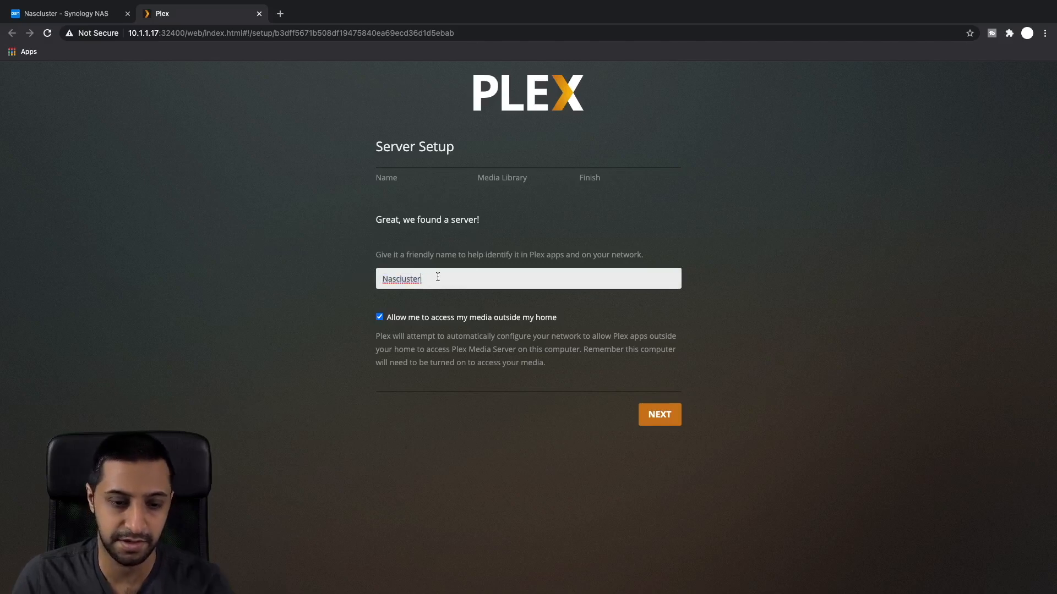
{"action": "key", "text": "BackSpace"}
{"action": "key", "text": "BackSpace"}
{"action": "key", "text": "BackSpace"}
{"action": "key", "text": "BackSpace"}
{"action": "key", "text": "BackSpace"}
{"action": "key", "text": "BackSpace"}
{"action": "key", "text": "BackSpace"}
{"action": "key", "text": "BackSpace"}
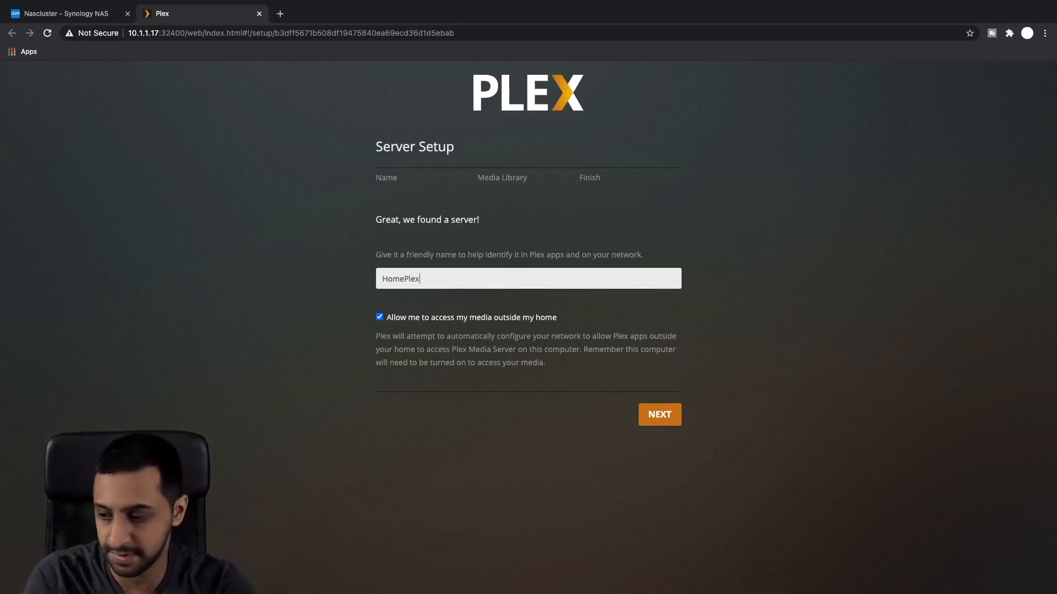
{"action": "left_click", "coordinate": [488, 322]}
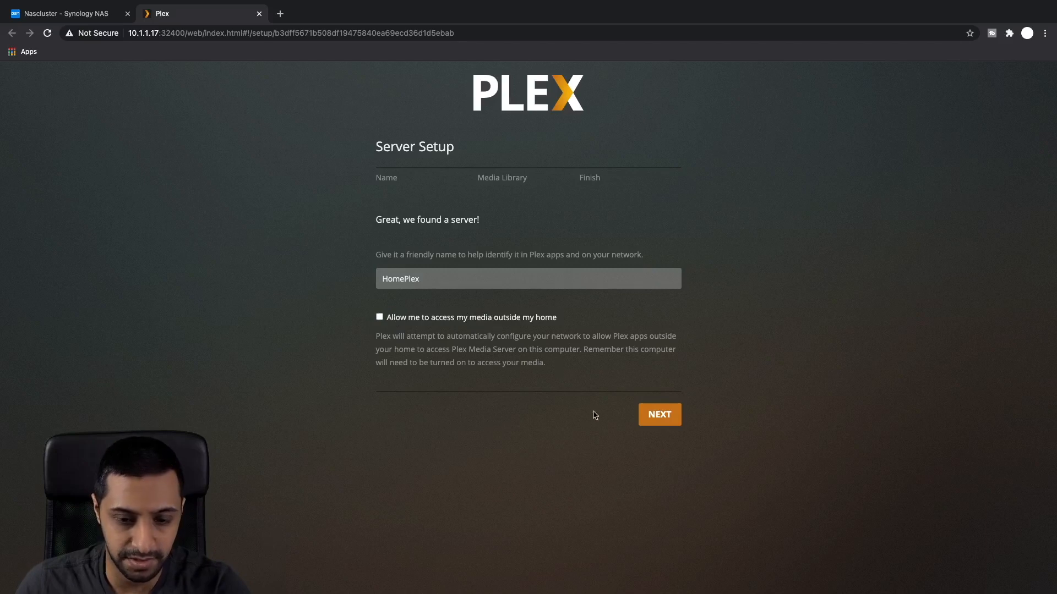
{"action": "left_click", "coordinate": [661, 422]}
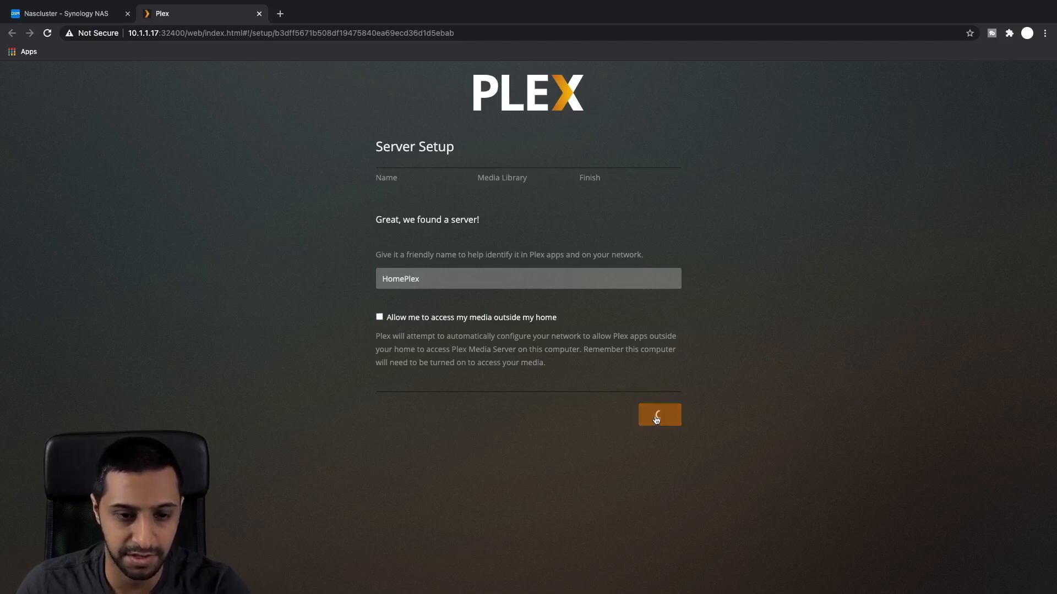
Continue past the media library stage without adding a library and finish the Plex setup with all pinned sources kept.
{"action": "left_click", "coordinate": [659, 358]}
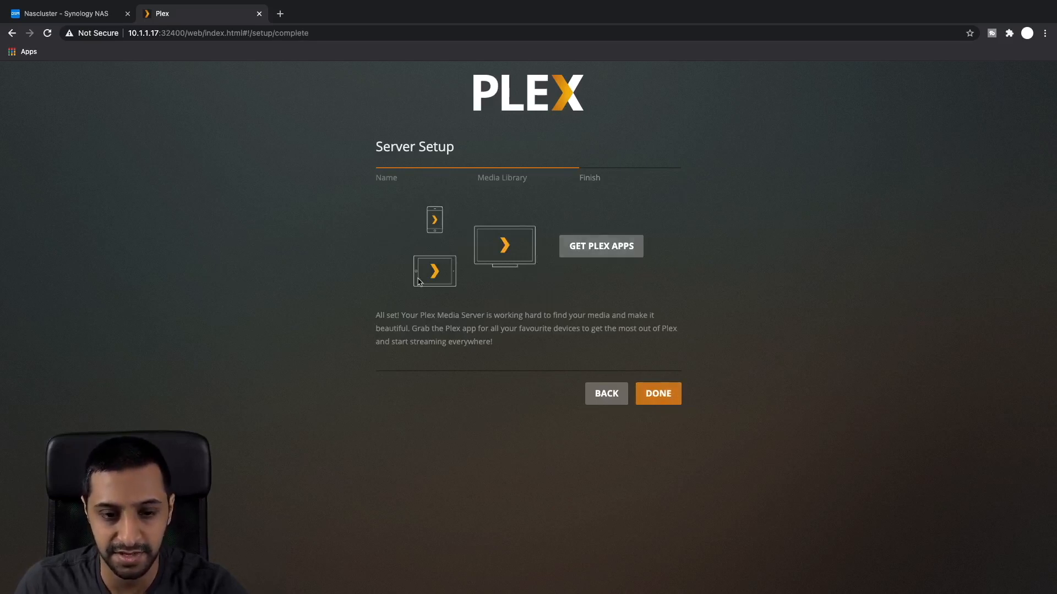
{"action": "left_click", "coordinate": [658, 394]}
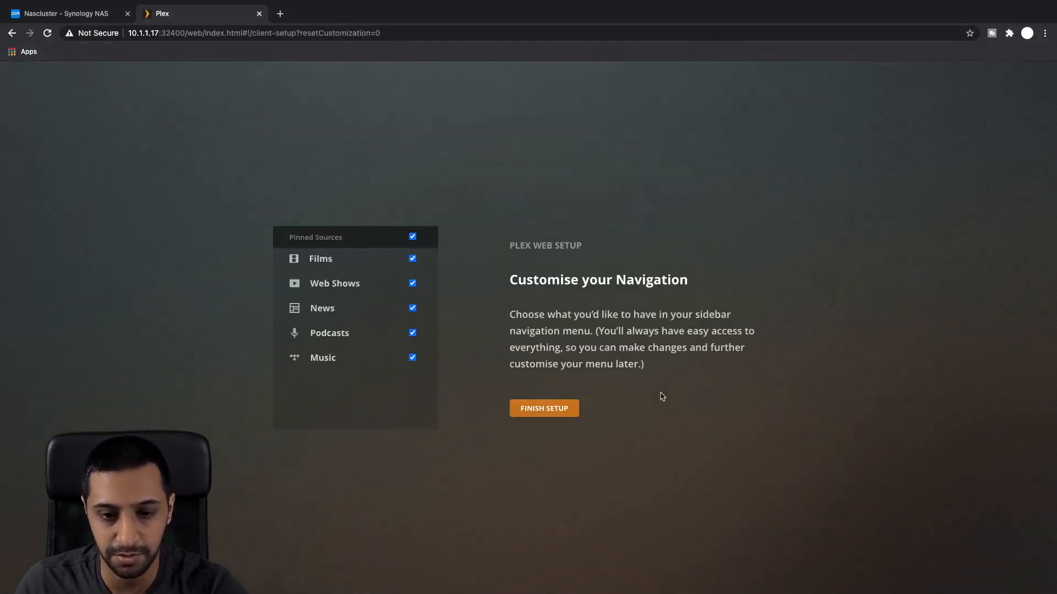
{"action": "left_click", "coordinate": [569, 412]}
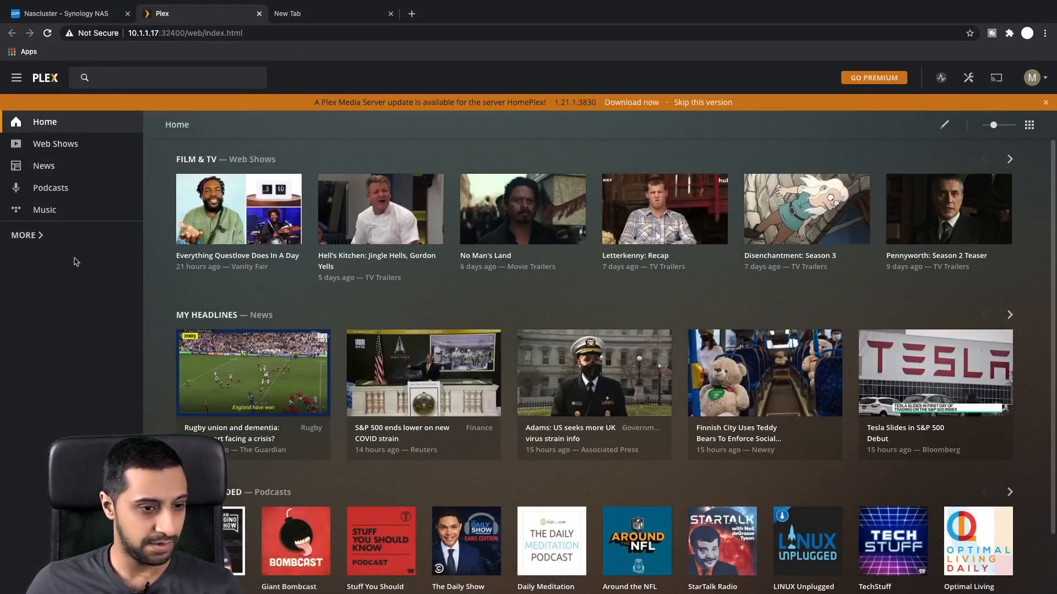
Return to the NAS desktop and examine the Plex share's media/movies folder and its video subfolder in File Station.
{"action": "left_click", "coordinate": [84, 16]}
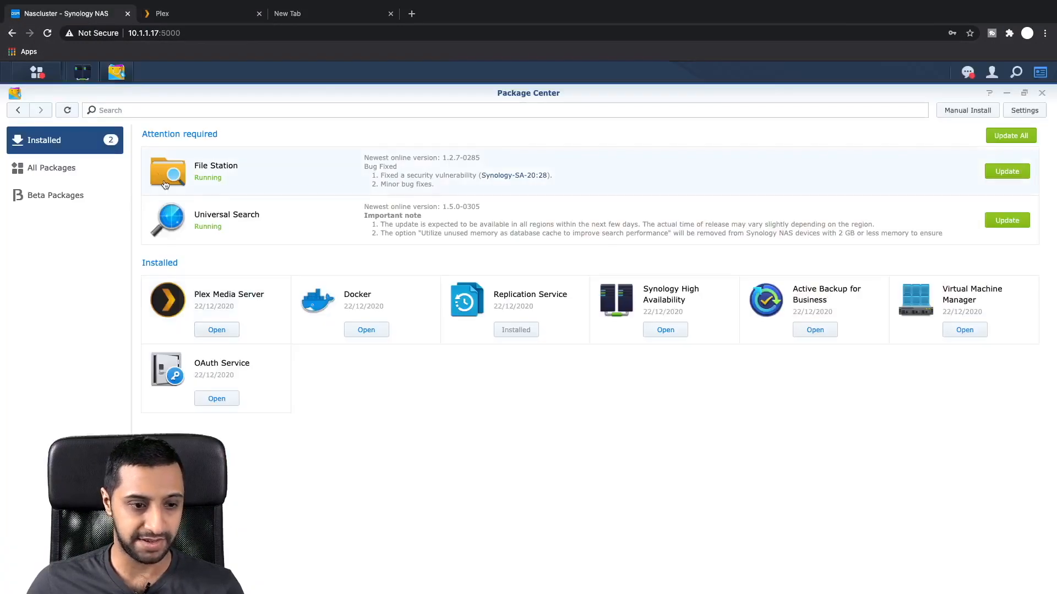
{"action": "left_click", "coordinate": [124, 79]}
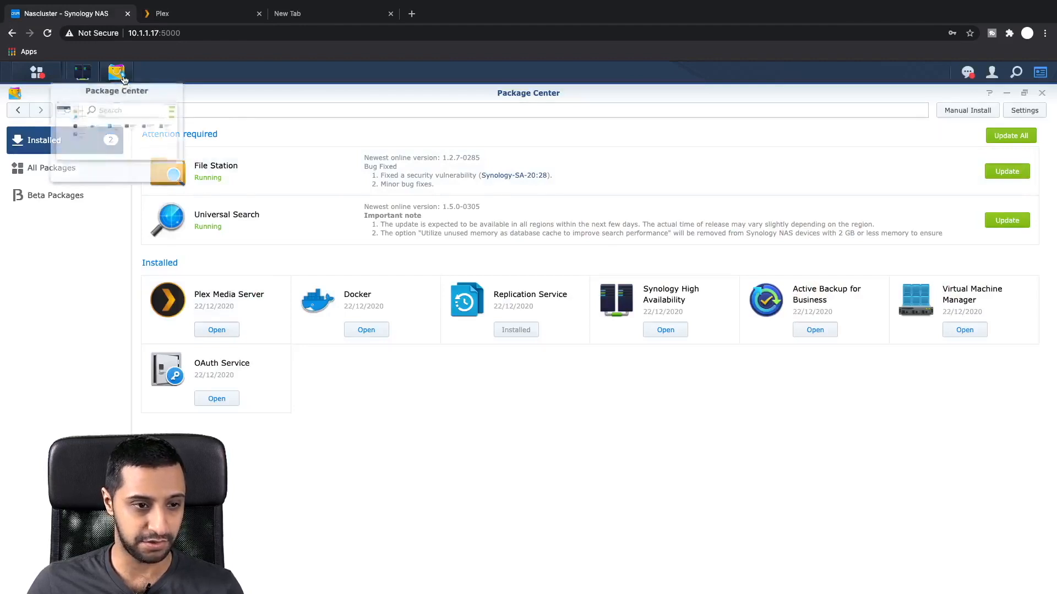
{"action": "left_click", "coordinate": [42, 227]}
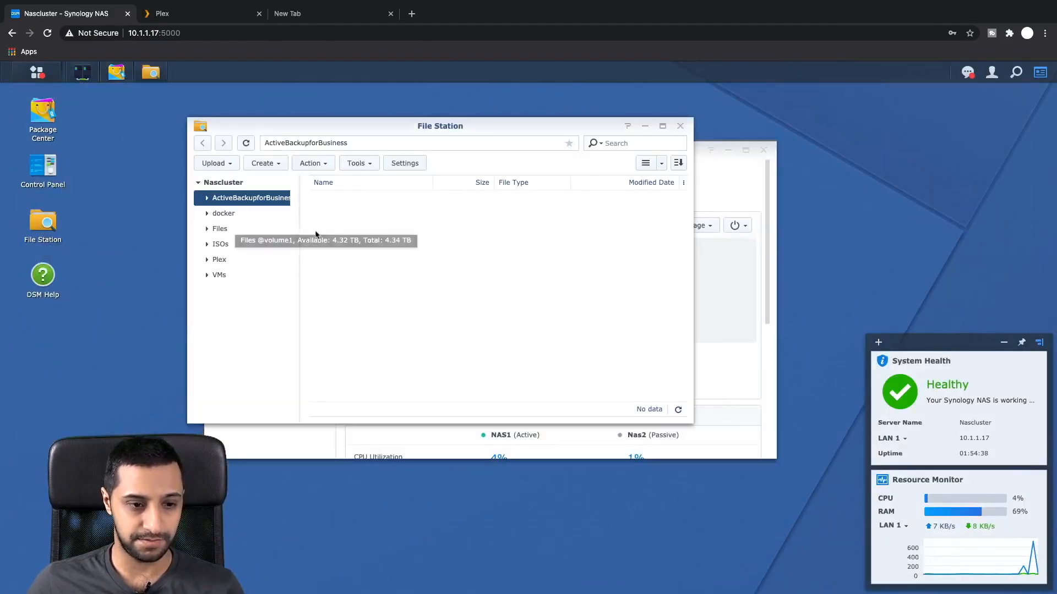
{"action": "left_click", "coordinate": [217, 261]}
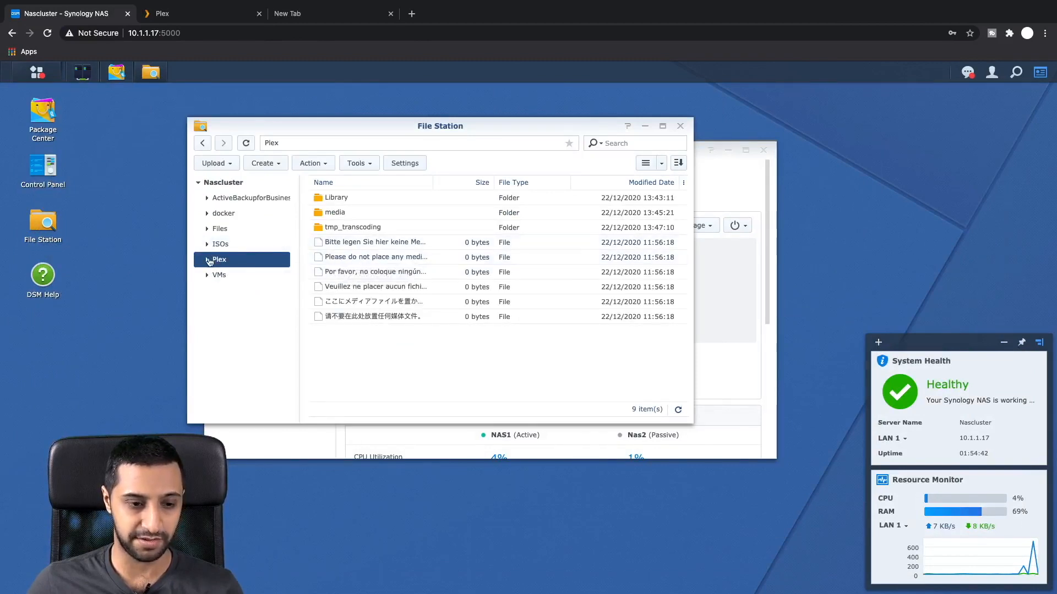
{"action": "left_click", "coordinate": [208, 261]}
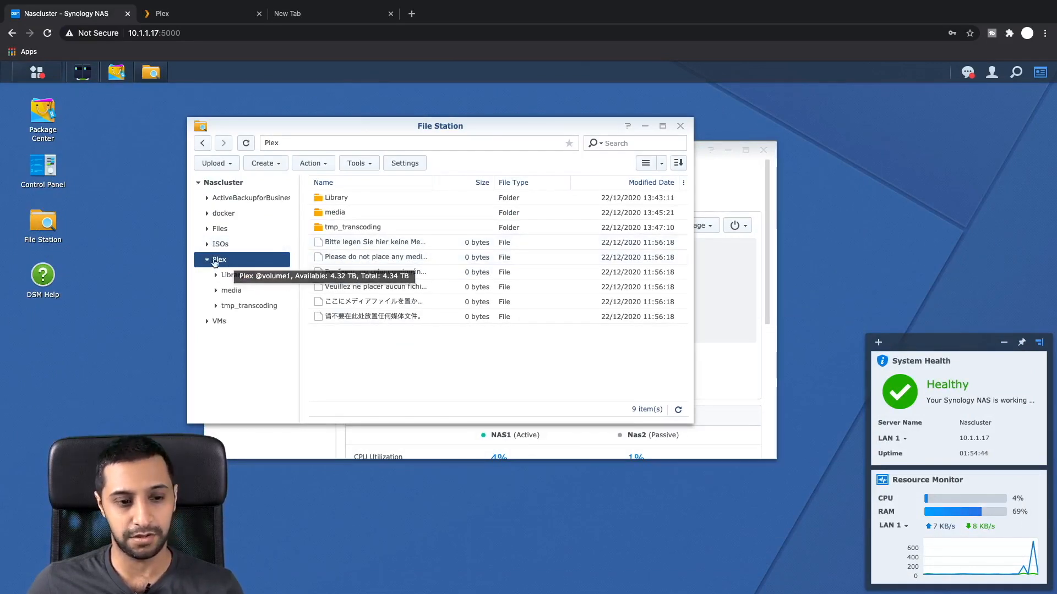
{"action": "left_click", "coordinate": [204, 262]}
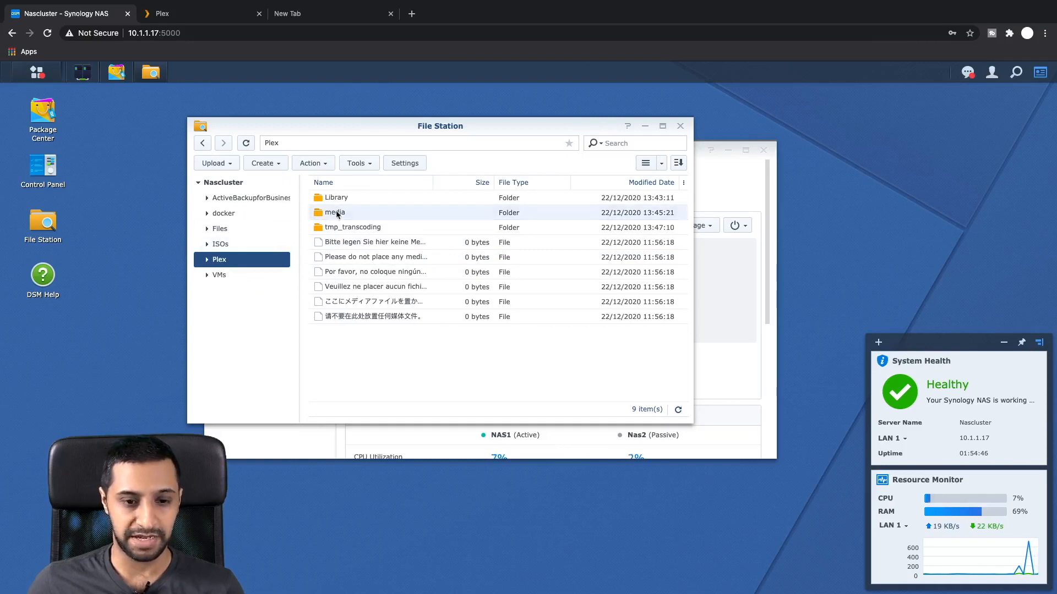
{"action": "double_click", "coordinate": [337, 214]}
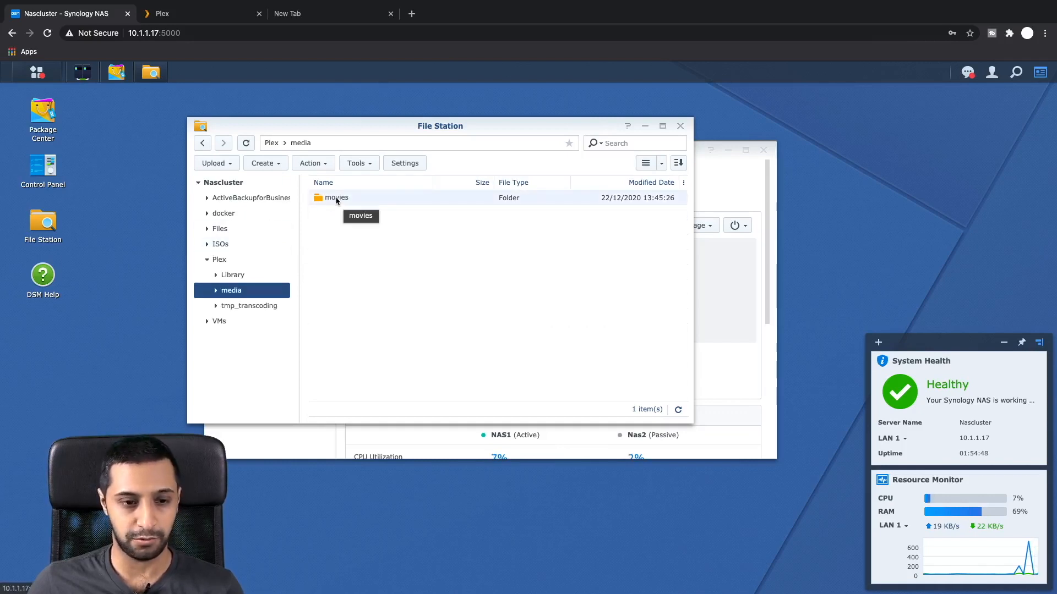
{"action": "double_click", "coordinate": [335, 197]}
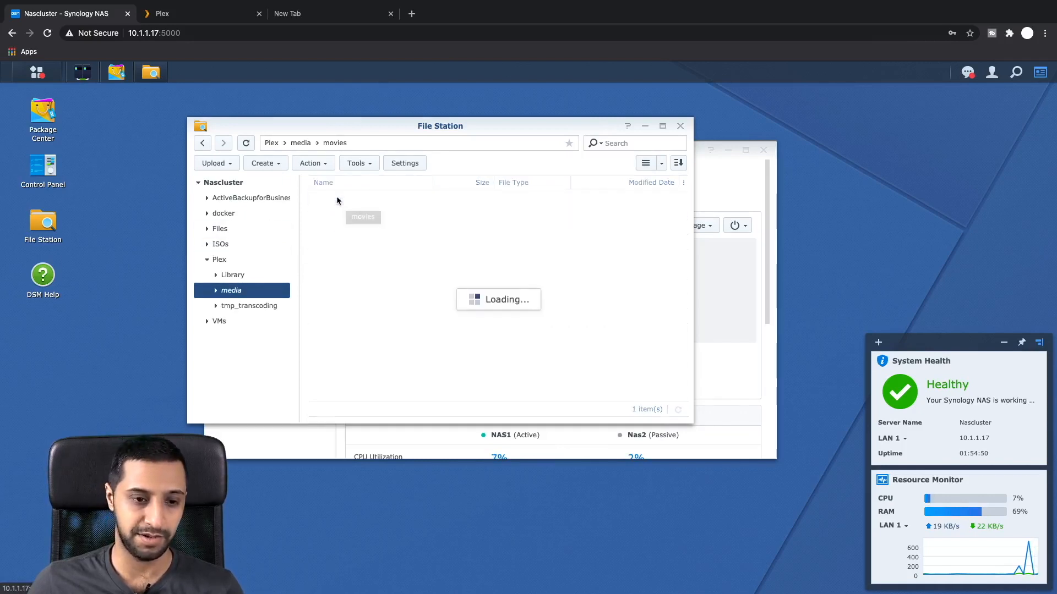
{"action": "double_click", "coordinate": [334, 198]}
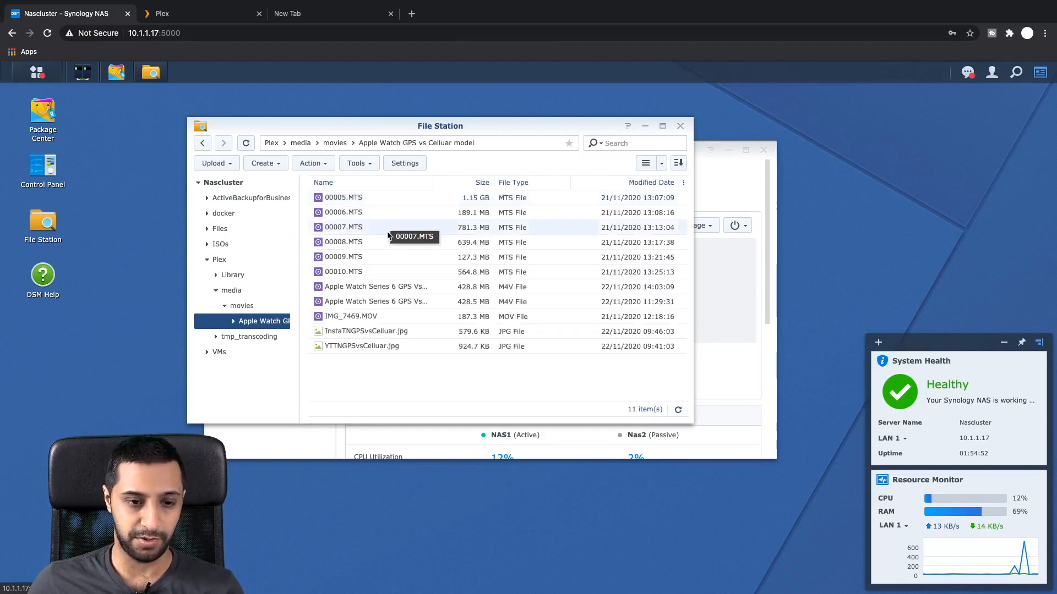
{"action": "left_click", "coordinate": [202, 143]}
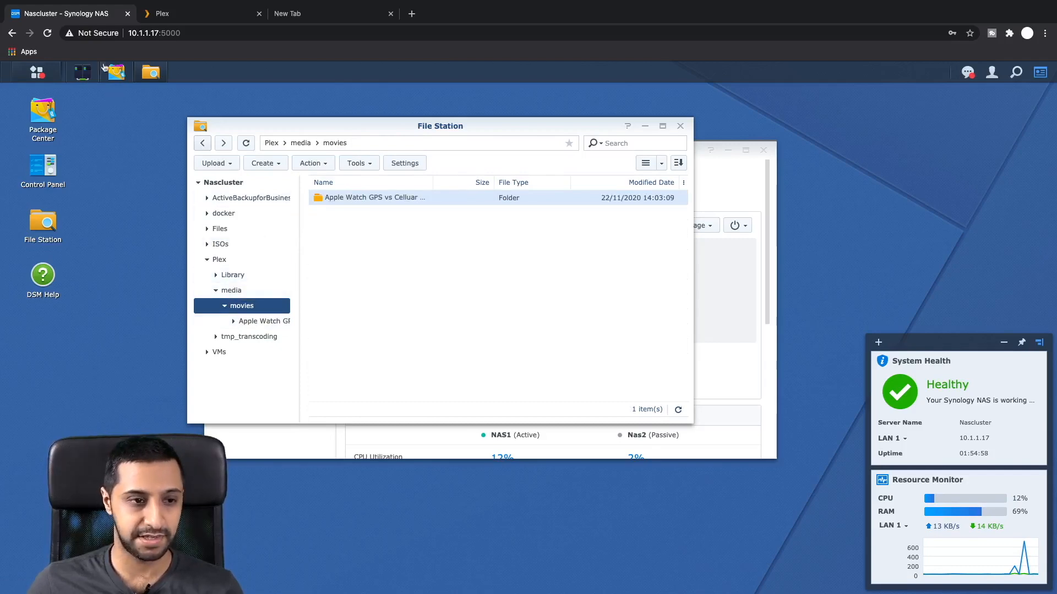
Switch back to Plex and open the library management page for the HomePlex server.
{"action": "left_click", "coordinate": [169, 20]}
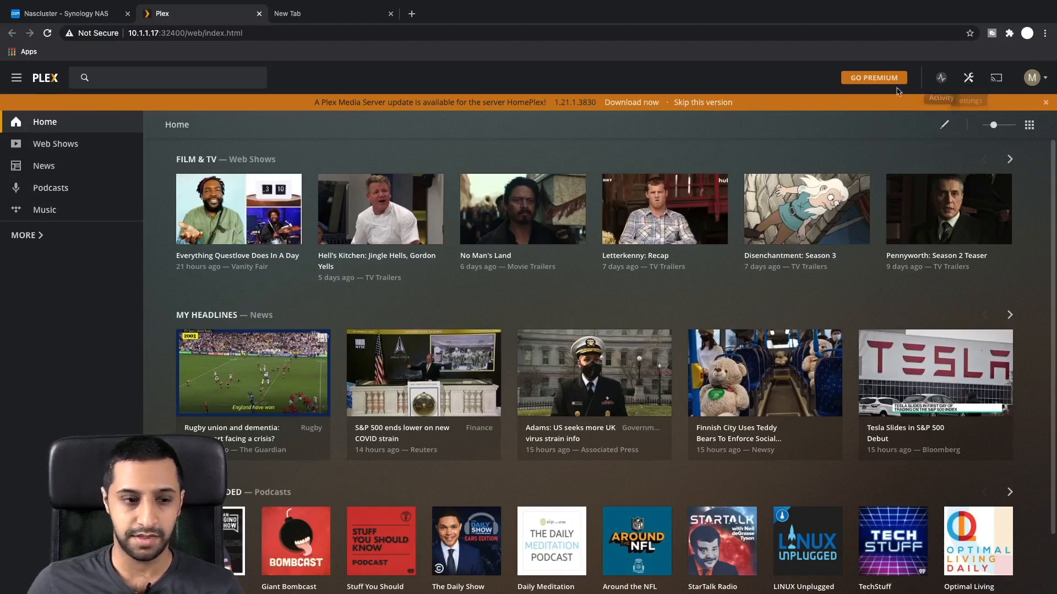
{"action": "left_click", "coordinate": [24, 236]}
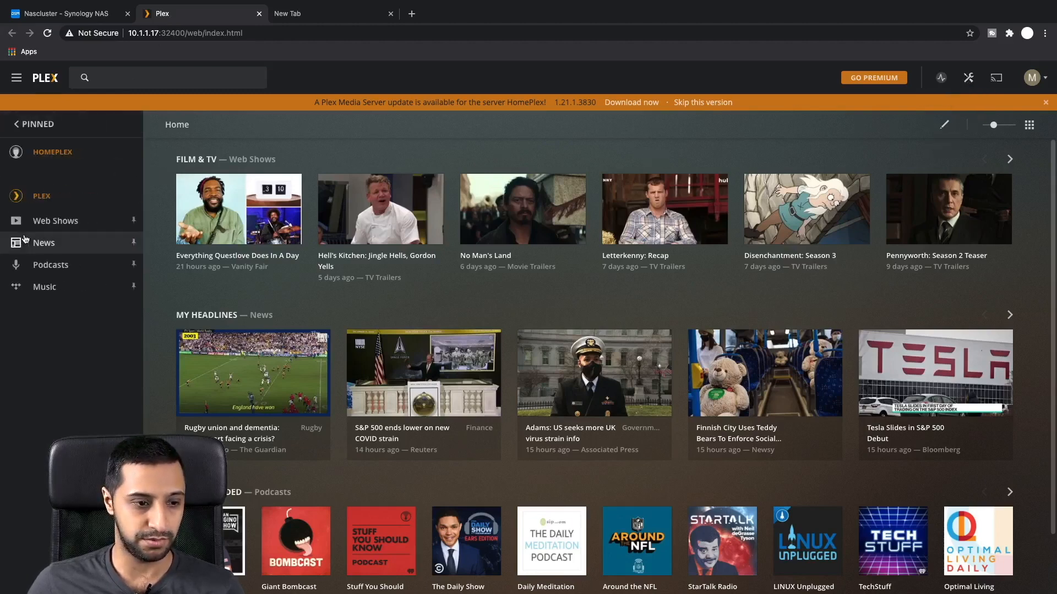
{"action": "left_click", "coordinate": [70, 153]}
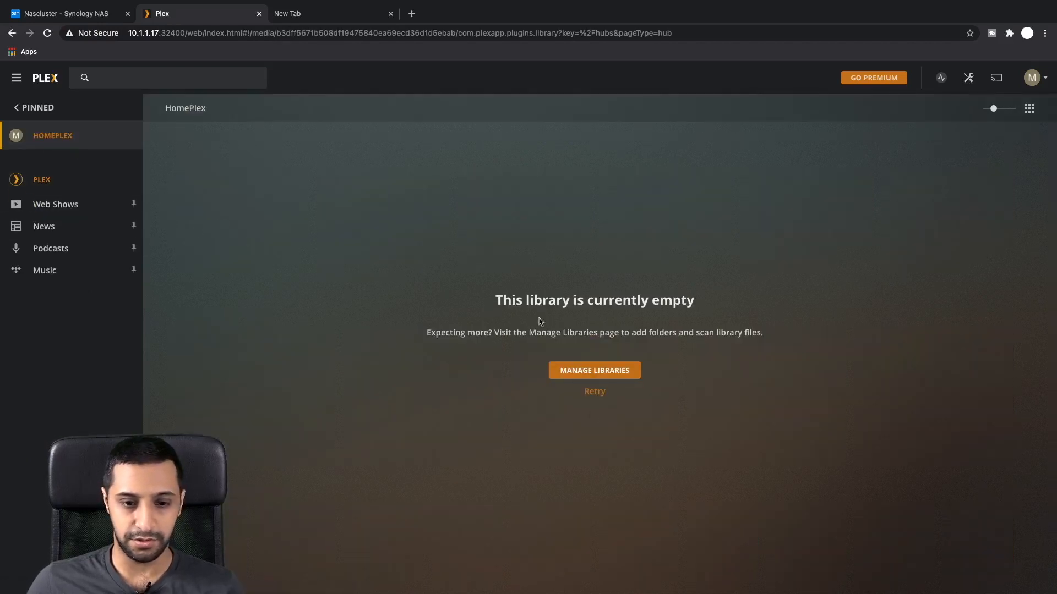
{"action": "left_click", "coordinate": [588, 372]}
Start a new Plex library of type Films named movies, and proceed to its folder selection.
{"action": "left_click", "coordinate": [727, 165]}
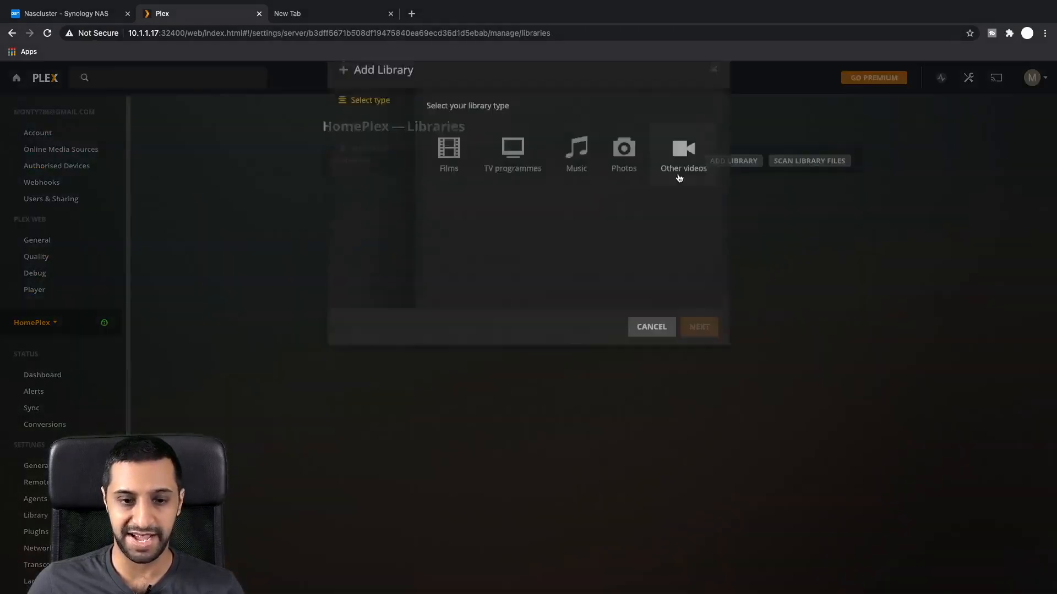
{"action": "left_click", "coordinate": [450, 201]}
{"action": "left_click_drag", "start_coordinate": [507, 284], "coordinate": [402, 287]}
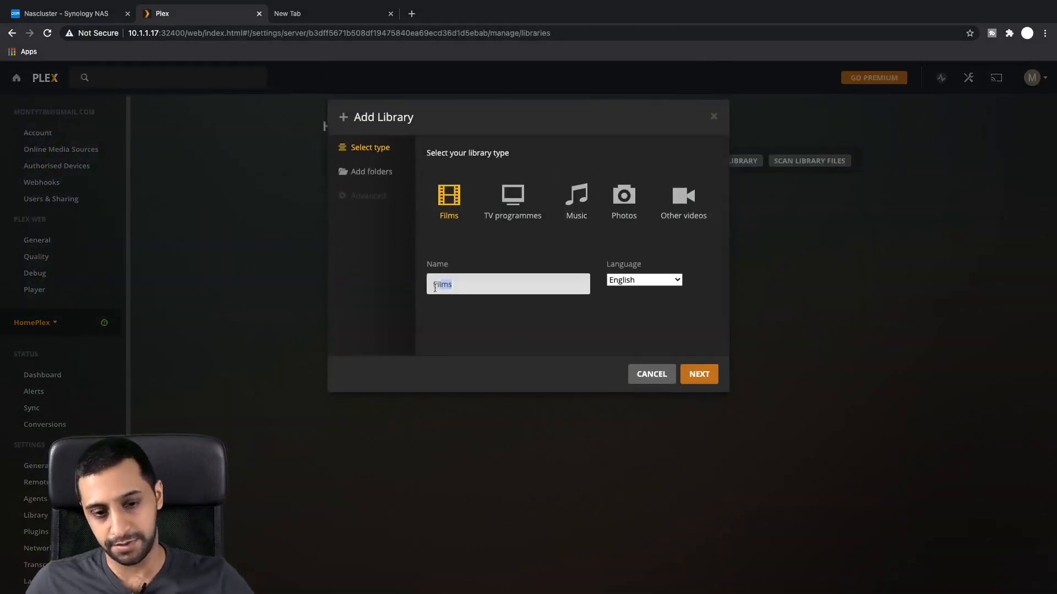
{"action": "type", "text": "movi"}
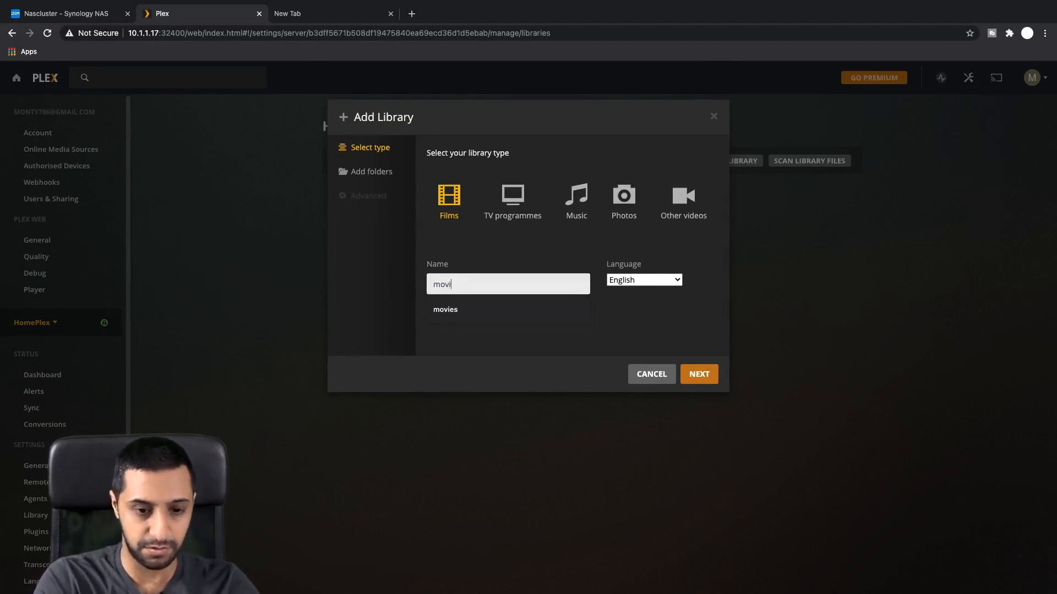
{"action": "type", "text": "rdes"}
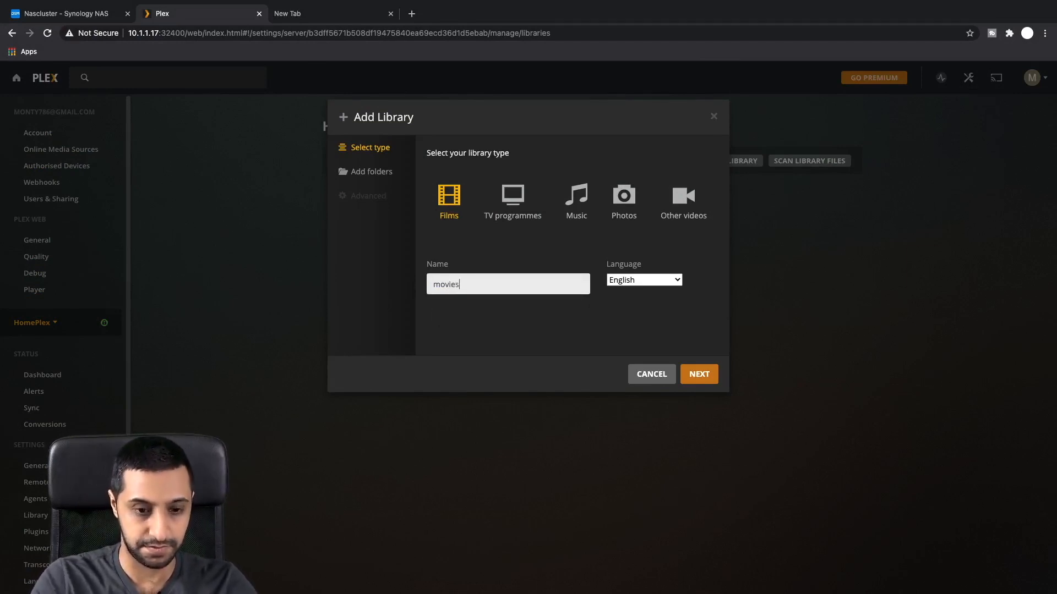
{"action": "left_click", "coordinate": [698, 374]}
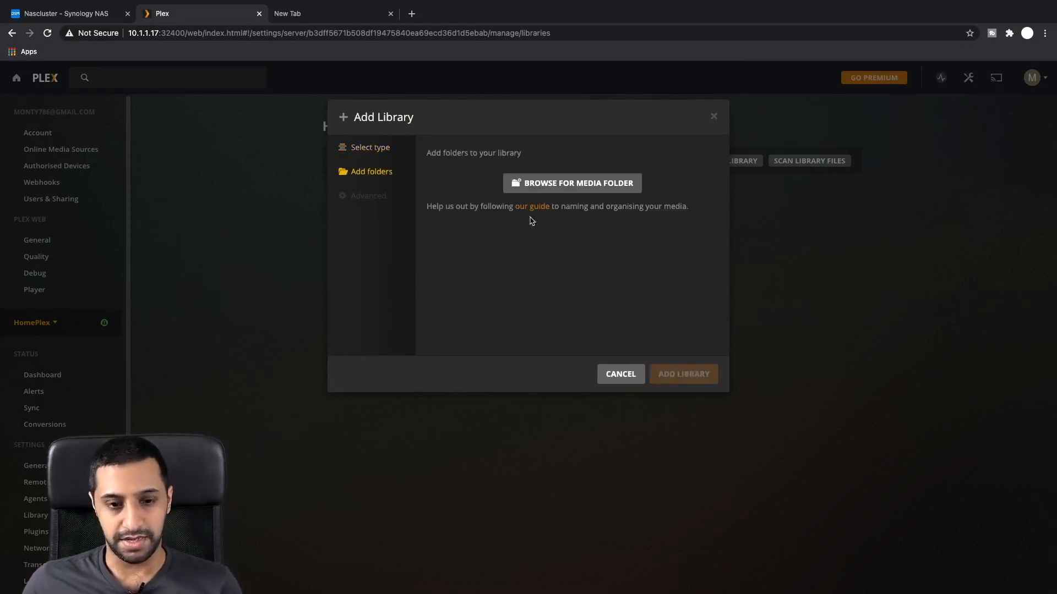
Browse to /volume1/Plex/media/movies/Apple Watch GPS vs Celluar model and add it as the library's media folder.
{"action": "left_click", "coordinate": [561, 183]}
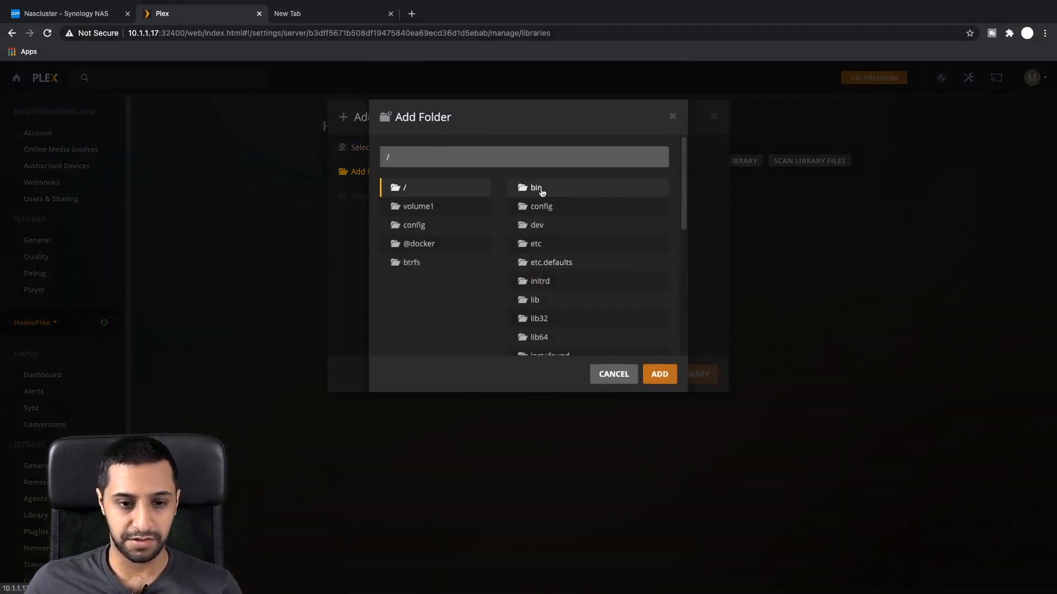
{"action": "scroll", "coordinate": [573, 296], "scroll_direction": "down", "scroll_amount": 3}
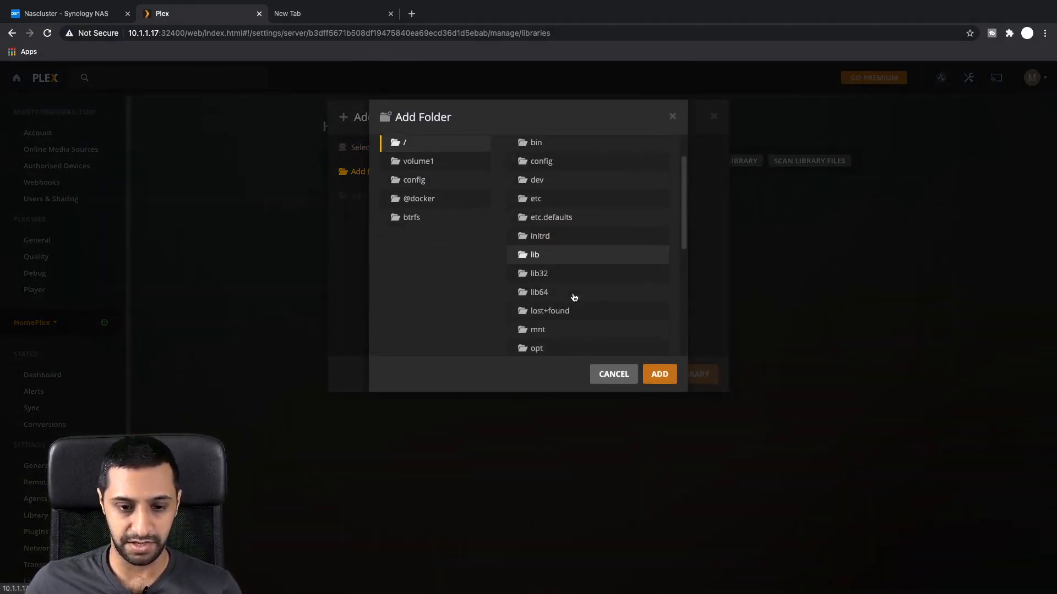
{"action": "scroll", "coordinate": [574, 298], "scroll_direction": "up", "scroll_amount": 3}
{"action": "left_click", "coordinate": [419, 207]}
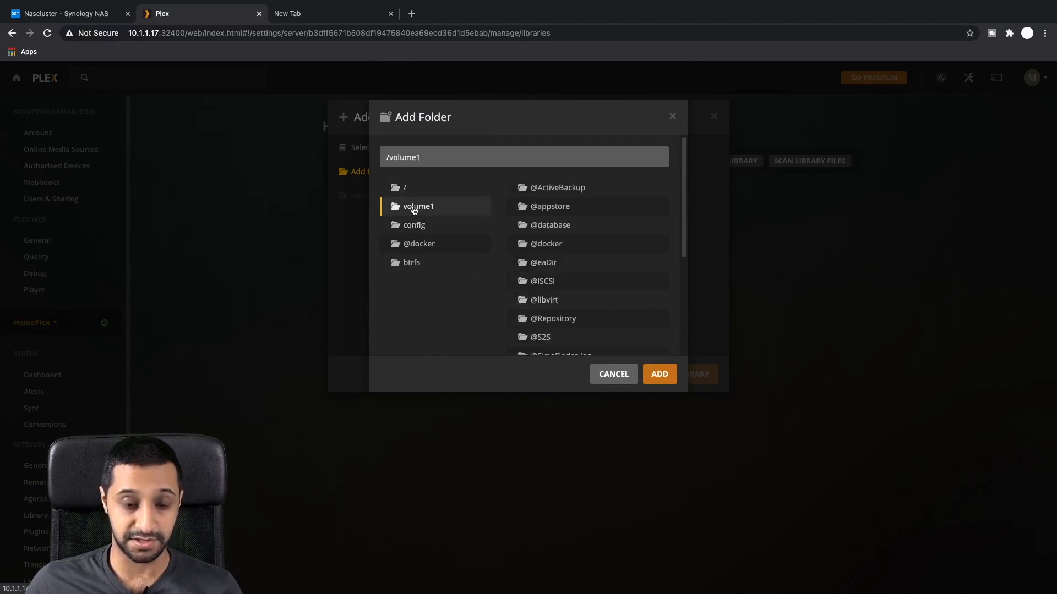
{"action": "scroll", "coordinate": [569, 292], "scroll_direction": "down", "scroll_amount": 5}
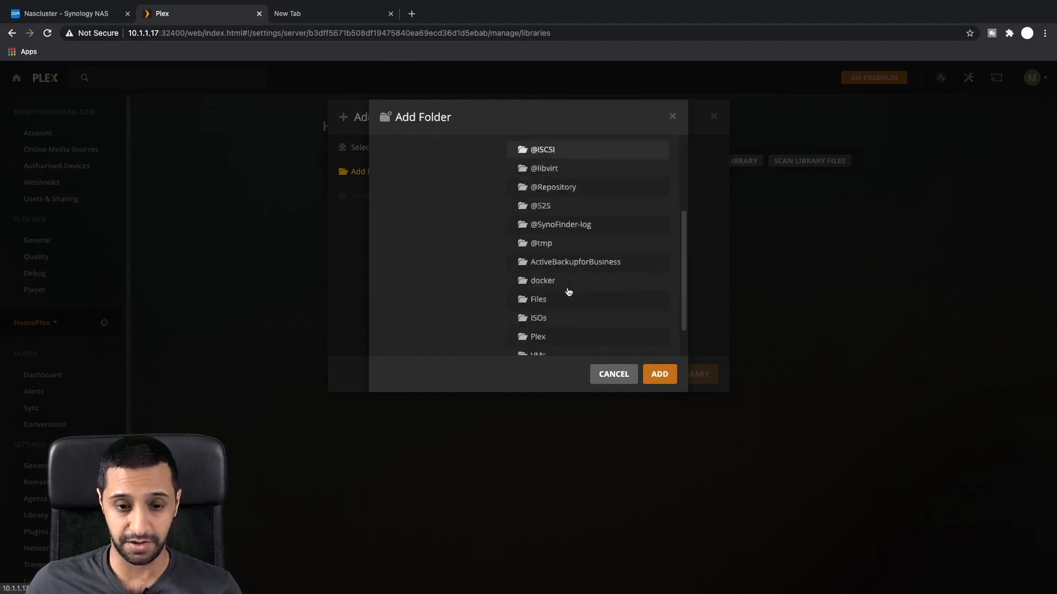
{"action": "left_click", "coordinate": [538, 297]}
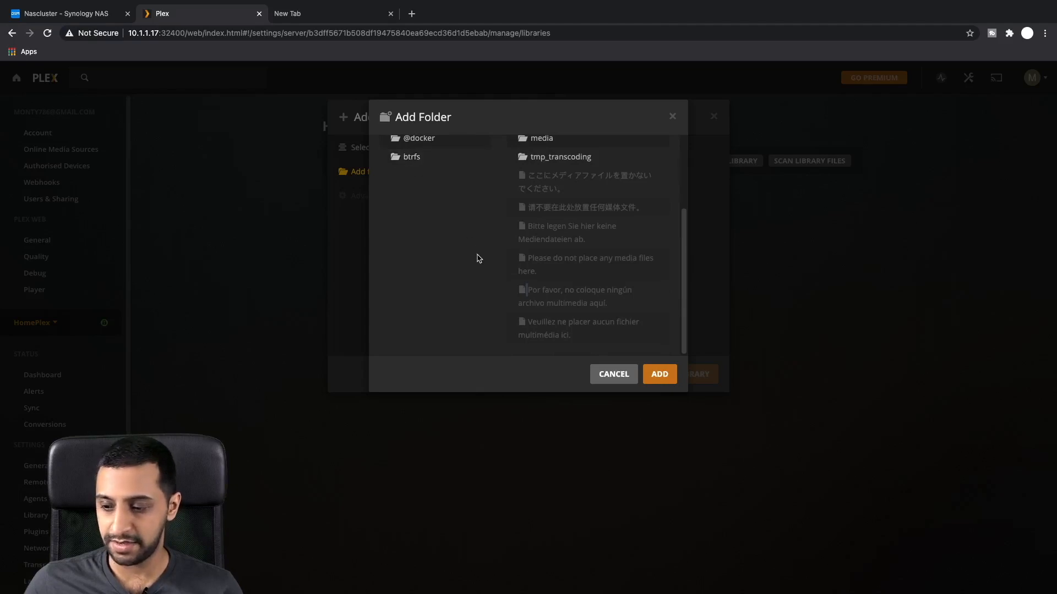
{"action": "scroll", "coordinate": [549, 252], "scroll_direction": "up", "scroll_amount": 3}
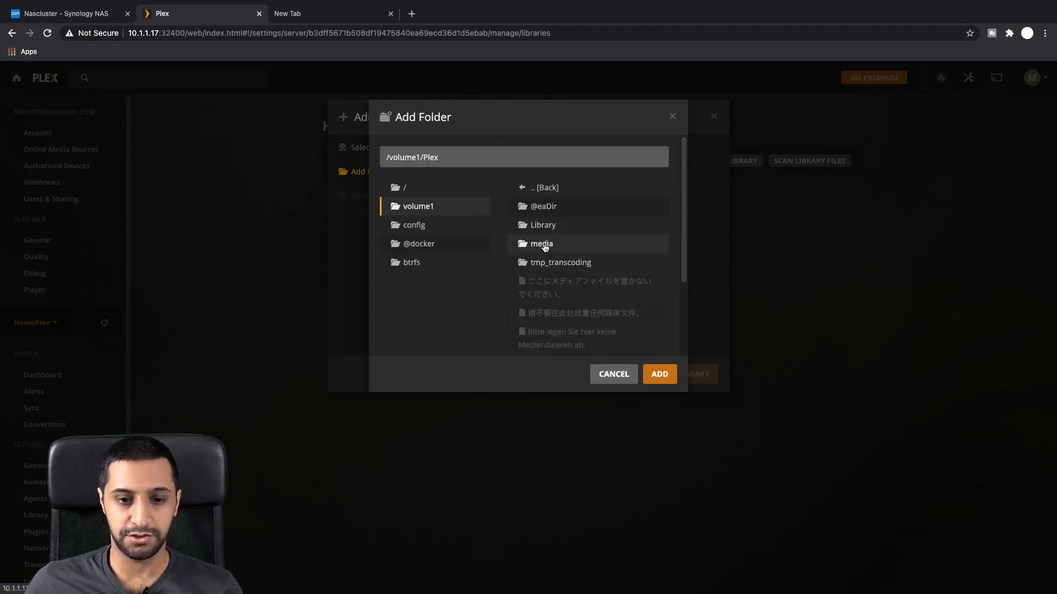
{"action": "left_click", "coordinate": [543, 245]}
{"action": "double_click", "coordinate": [546, 227]}
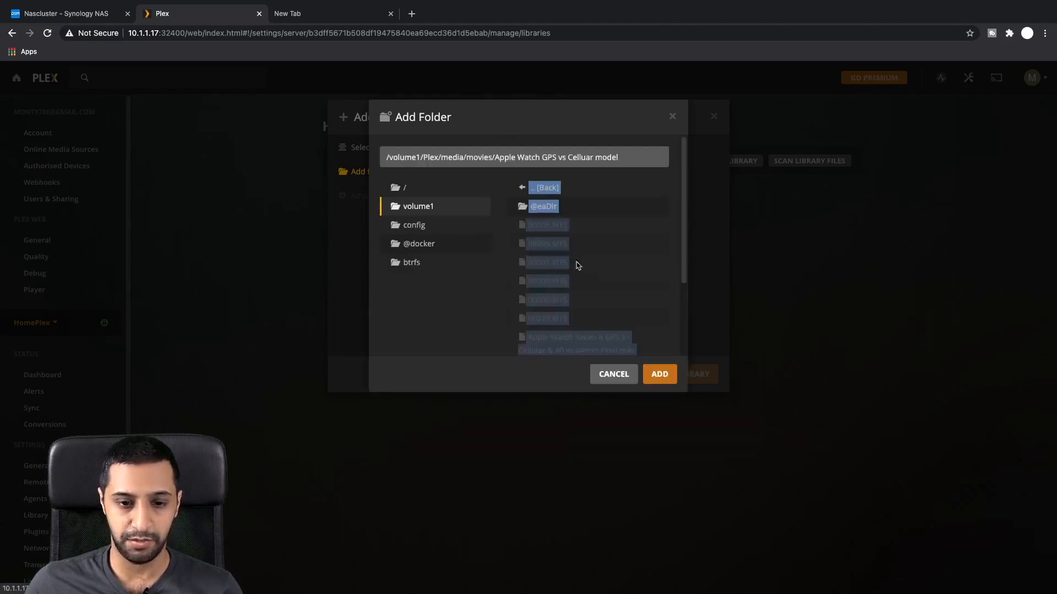
{"action": "left_click", "coordinate": [649, 374]}
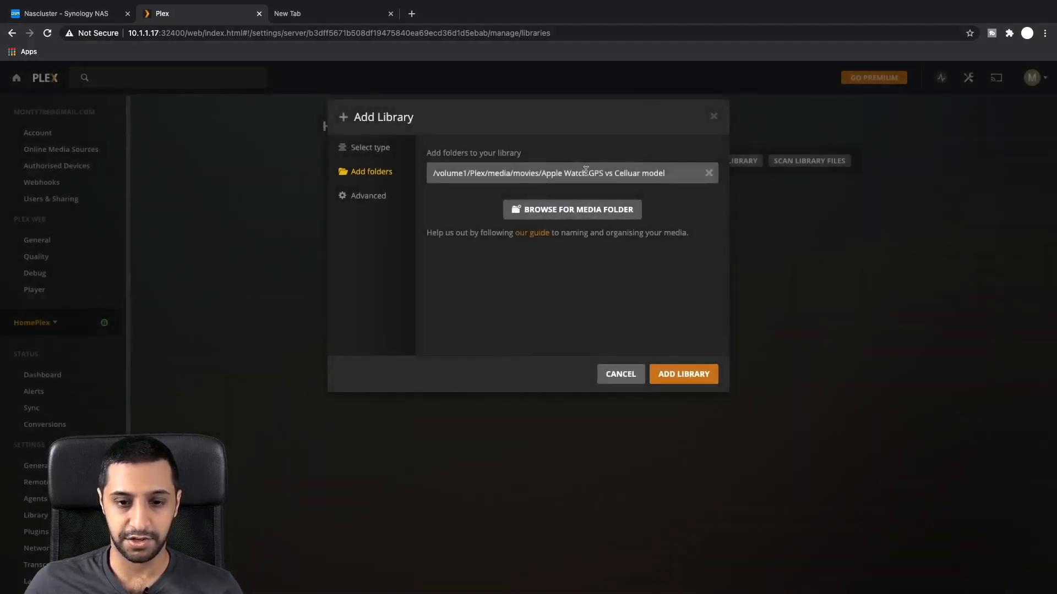
Shorten the library's folder path to /volume1/Plex/media/movies and add the library.
{"action": "left_click_drag", "start_coordinate": [545, 173], "coordinate": [668, 174]}
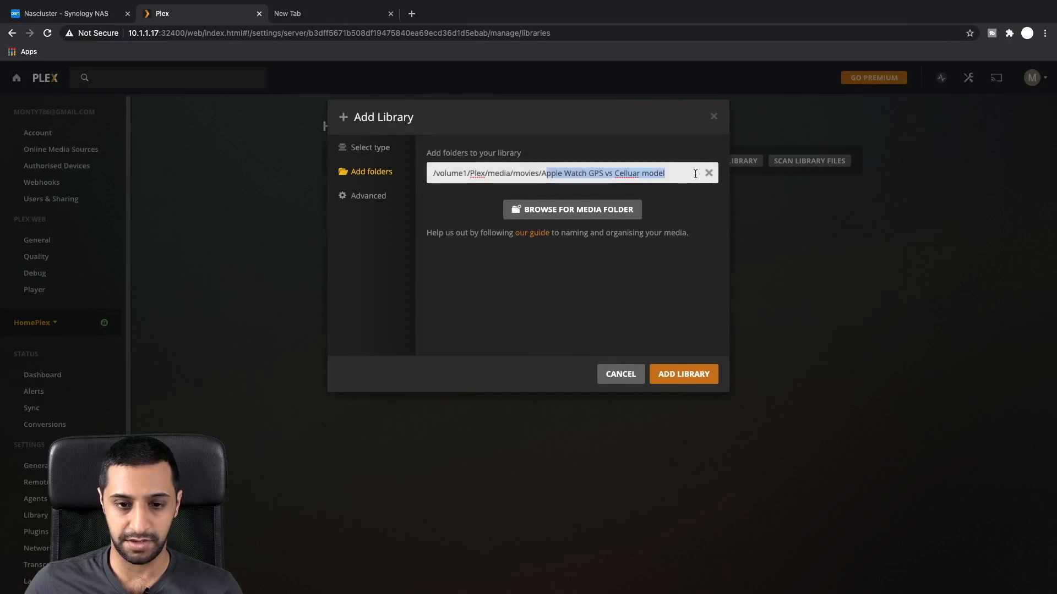
{"action": "key", "text": "BackSpace"}
{"action": "key", "text": "BackSpace"}
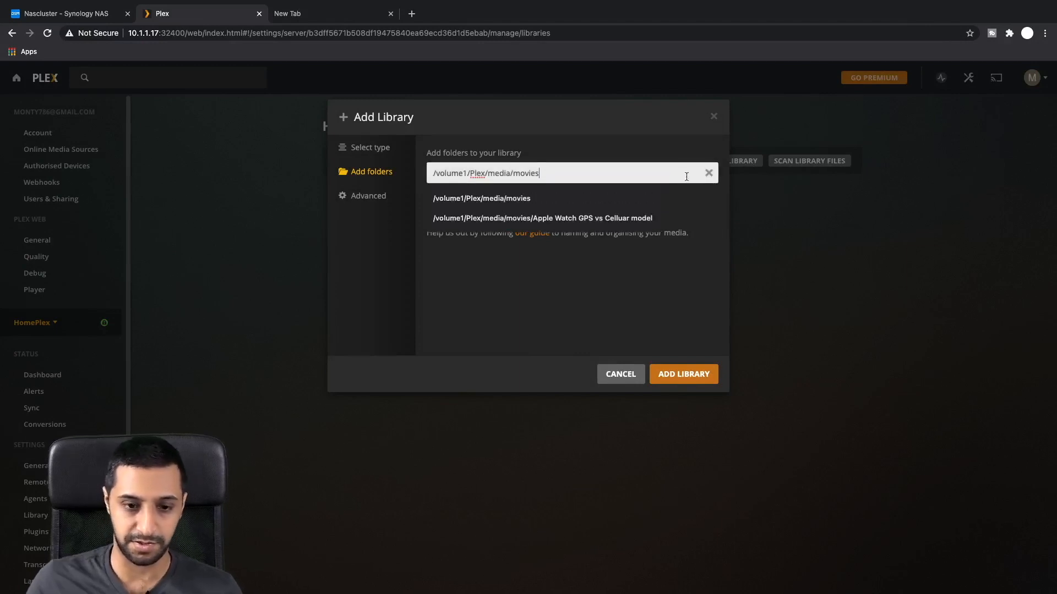
{"action": "left_click", "coordinate": [510, 199]}
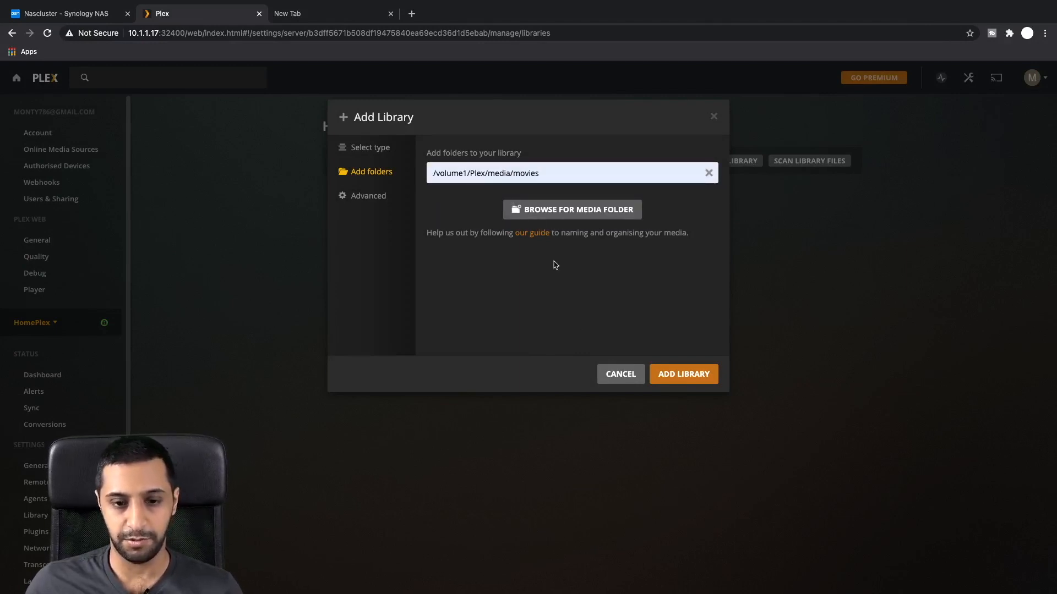
{"action": "left_click", "coordinate": [691, 377]}
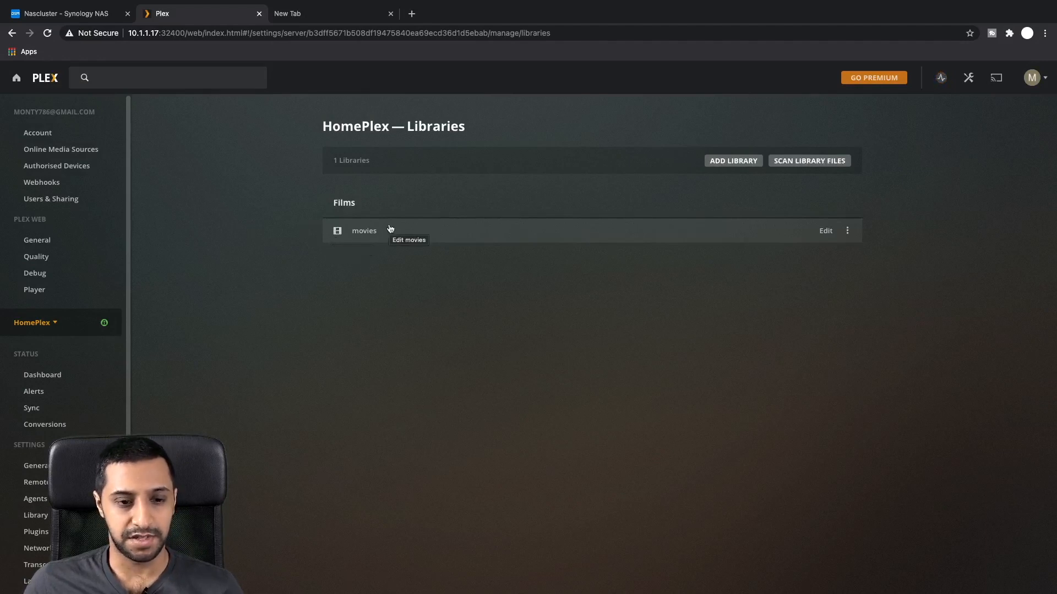
View the recently added videos in the movies library and on the HomePlex server's overview page.
{"action": "left_click", "coordinate": [369, 235]}
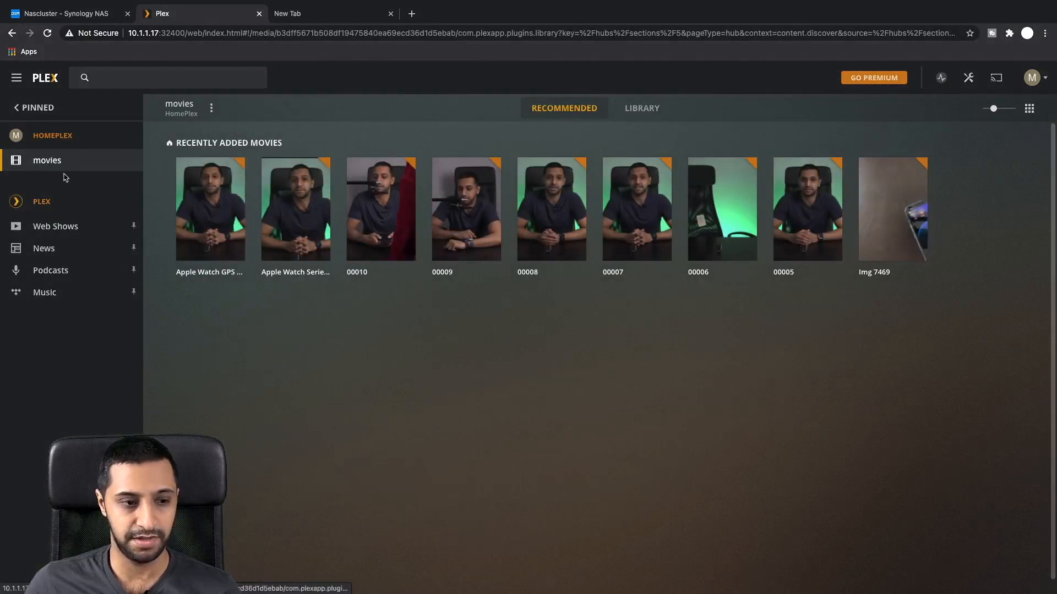
{"action": "left_click", "coordinate": [65, 140]}
Return to the Synology NAS desktop and close the File Station window.
{"action": "mouse_move", "coordinate": [79, 3]}
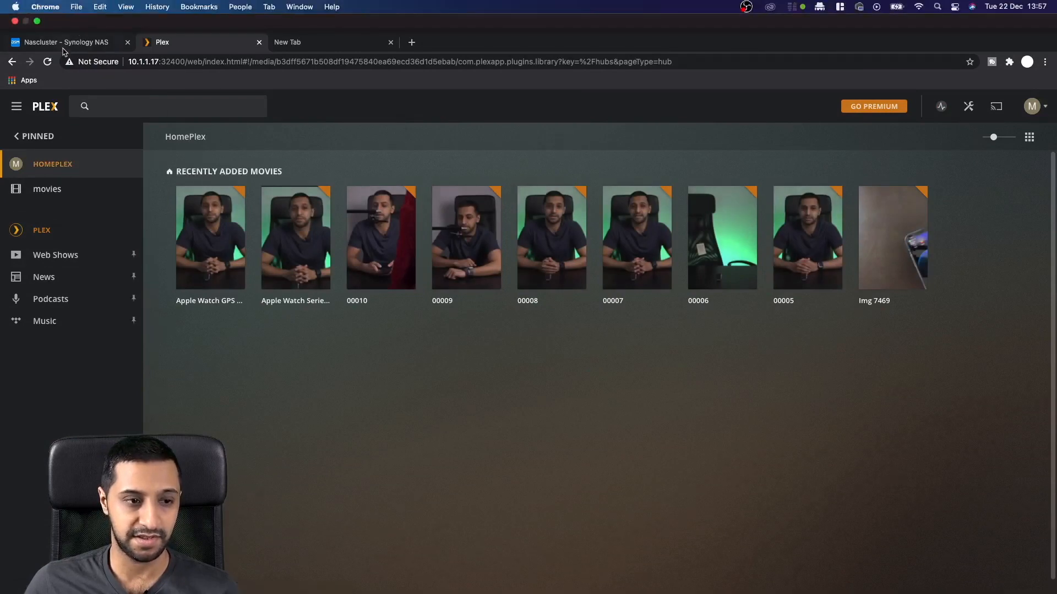
{"action": "left_click", "coordinate": [65, 43]}
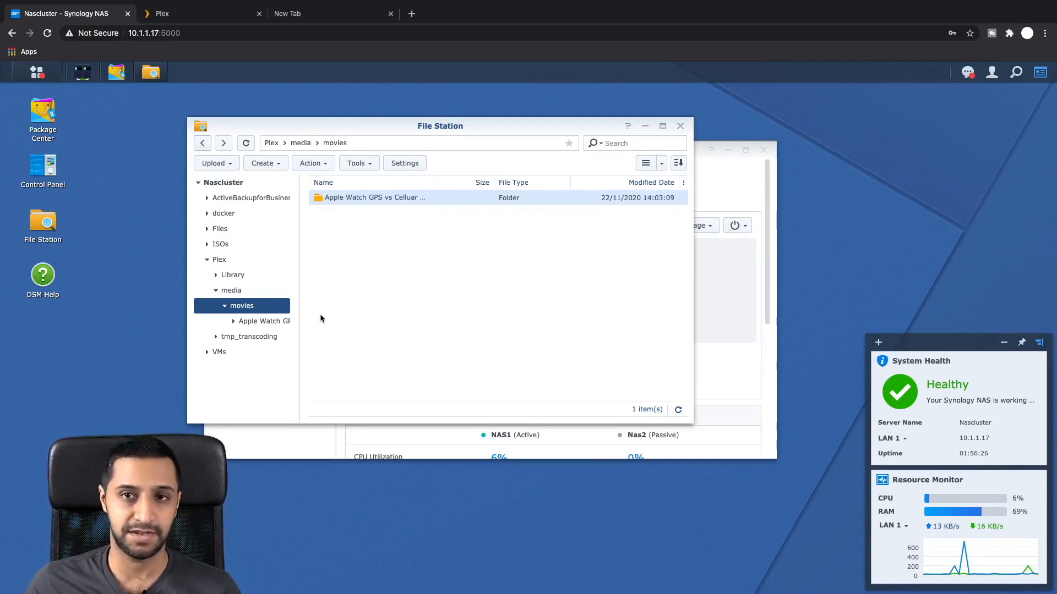
{"action": "left_click", "coordinate": [680, 127]}
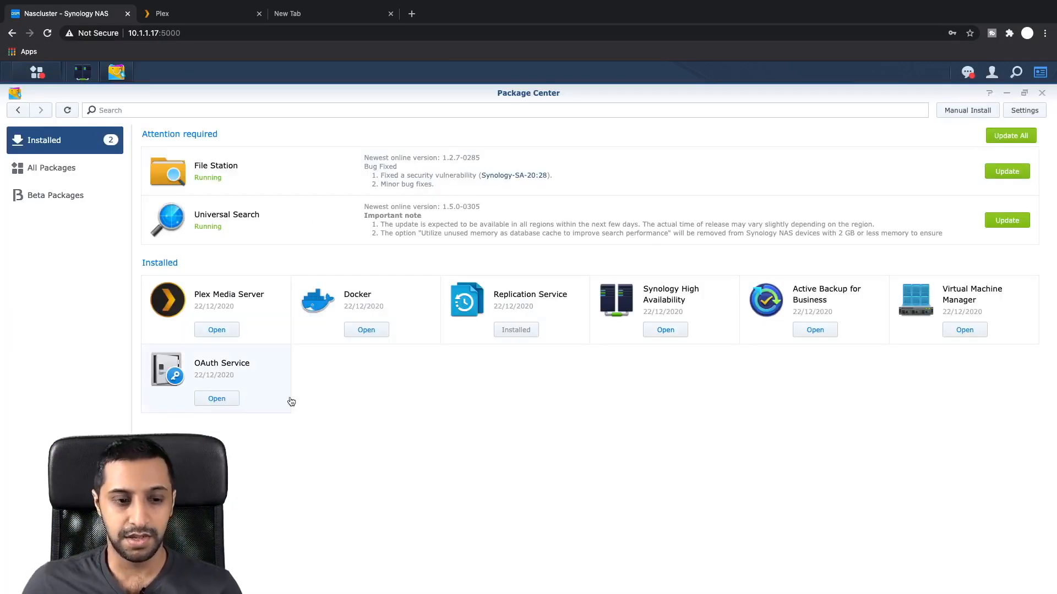